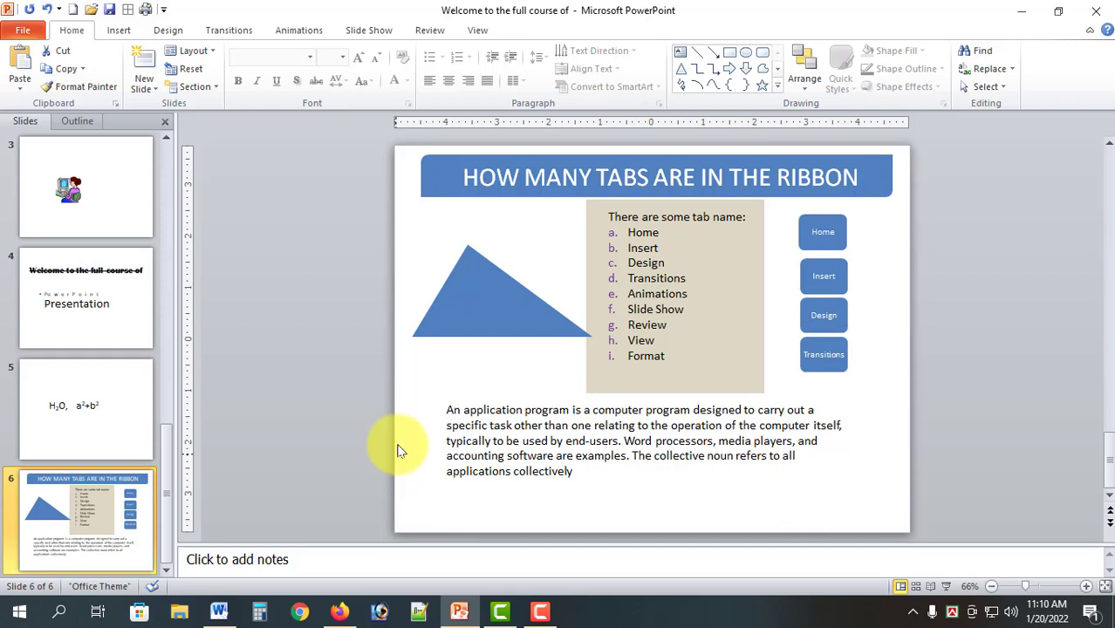
Add a blank seventh slide from the Home tab, right after slide 6 about ribbon tabs.
click(119, 33)
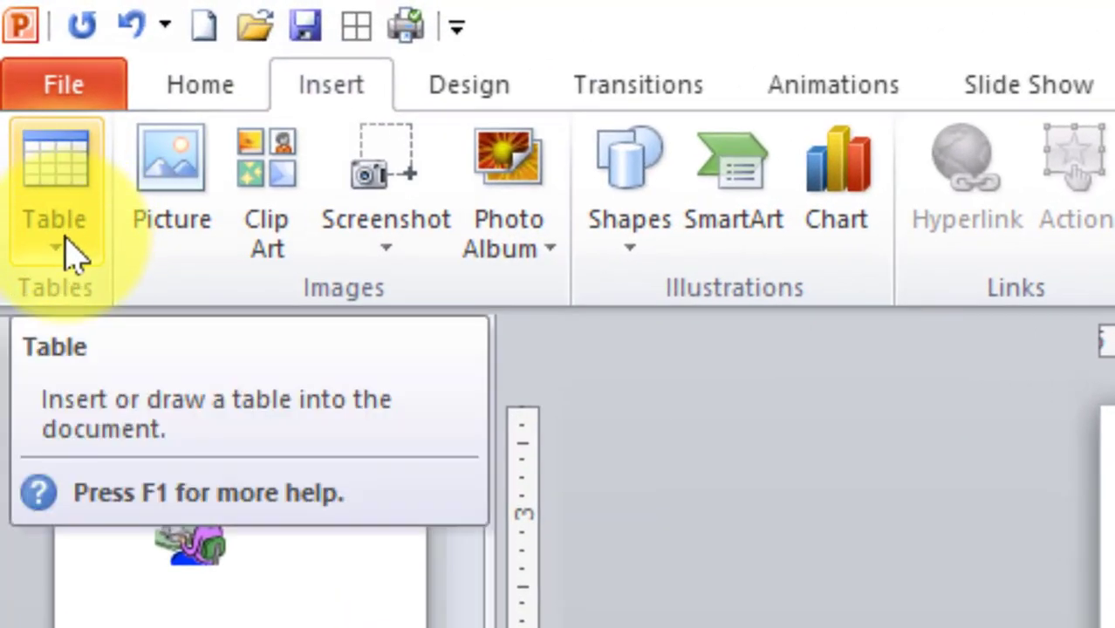
click(70, 256)
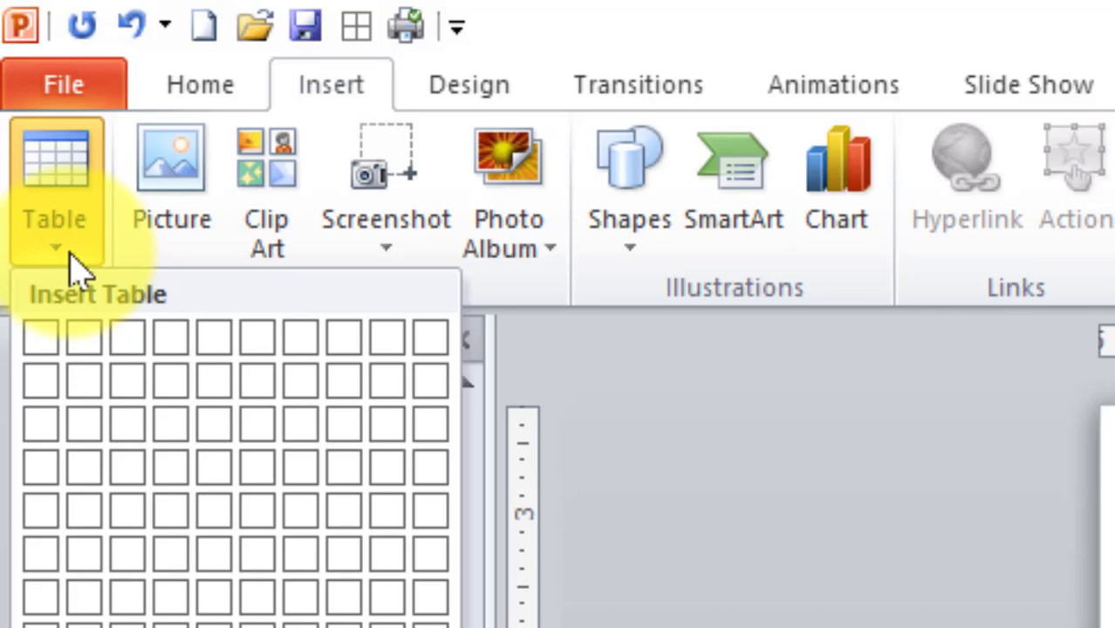
key(Escape)
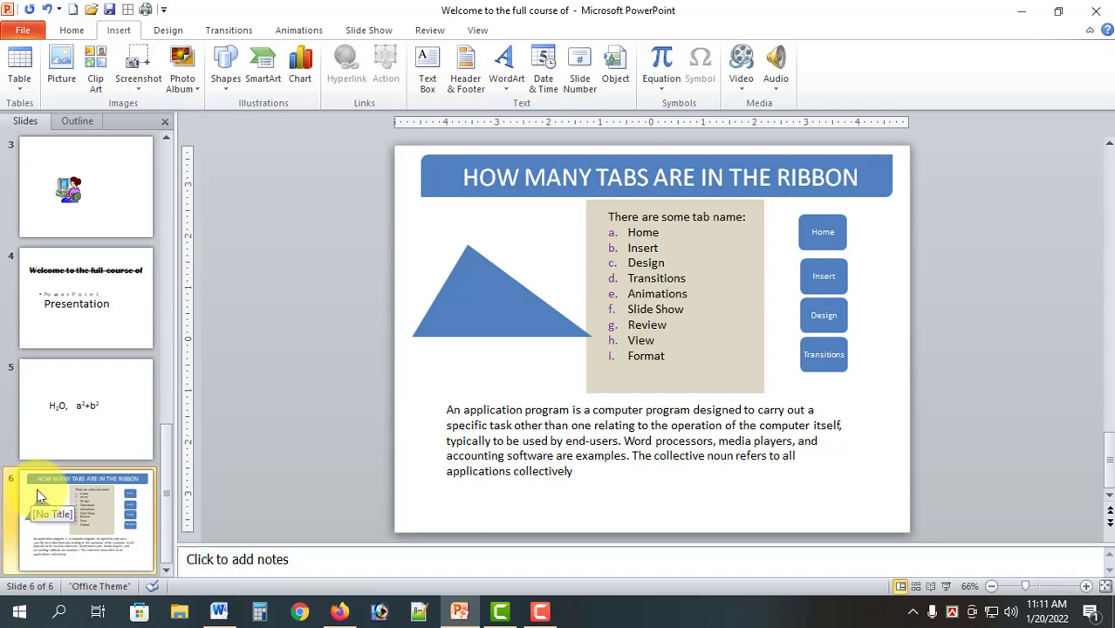
click(71, 30)
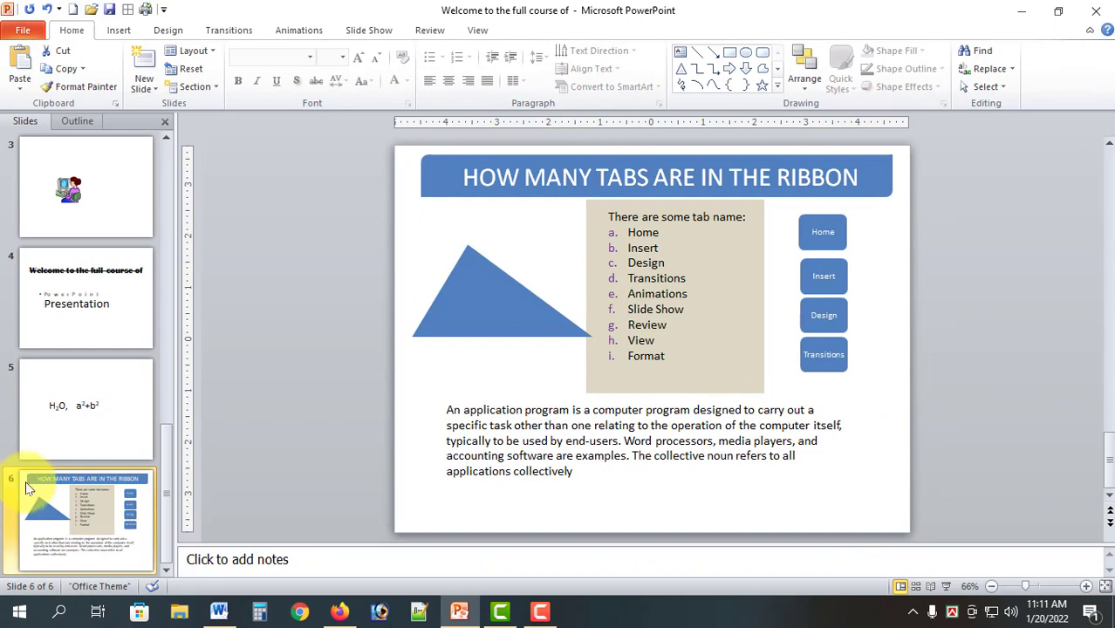
click(143, 63)
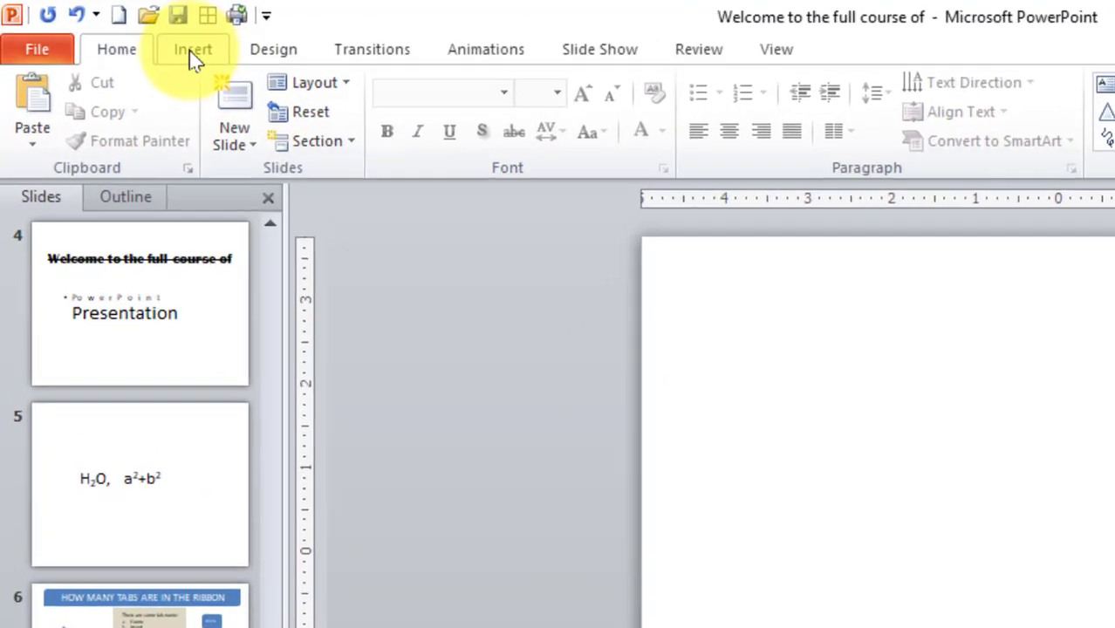
Embed a new Excel Spreadsheet on slide 7 from the Insert tab's Table dropdown.
click(119, 31)
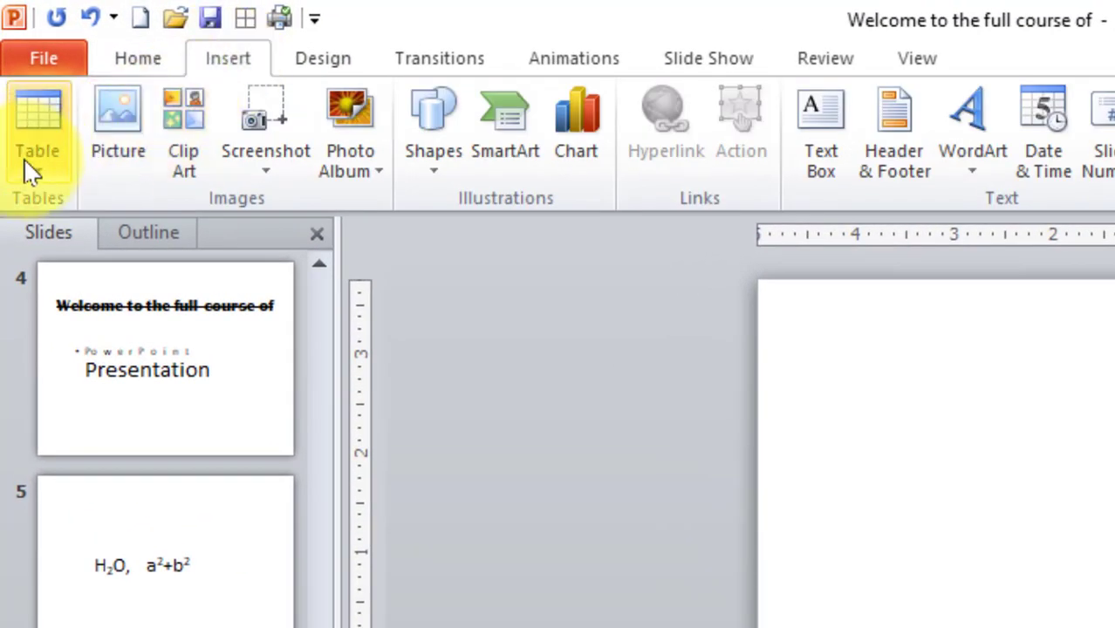
click(37, 166)
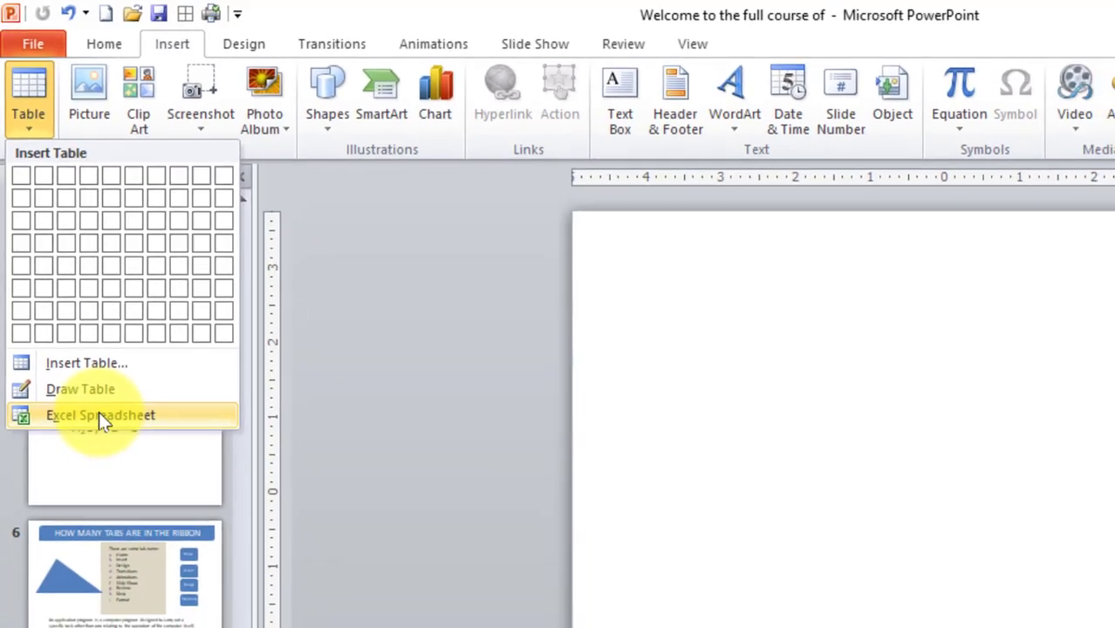
click(108, 450)
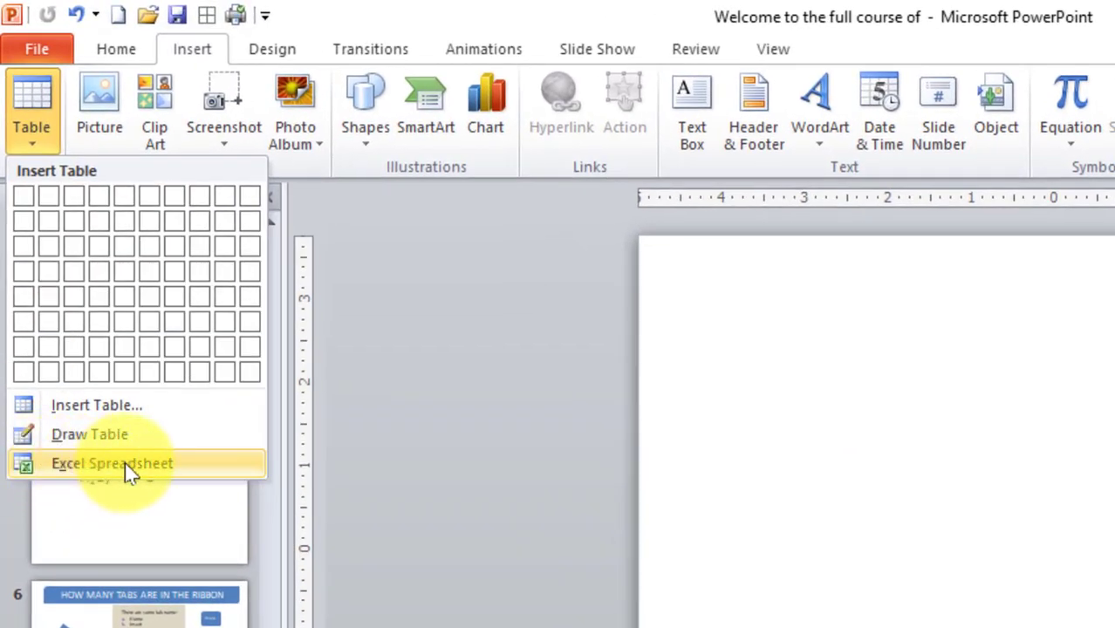
click(129, 465)
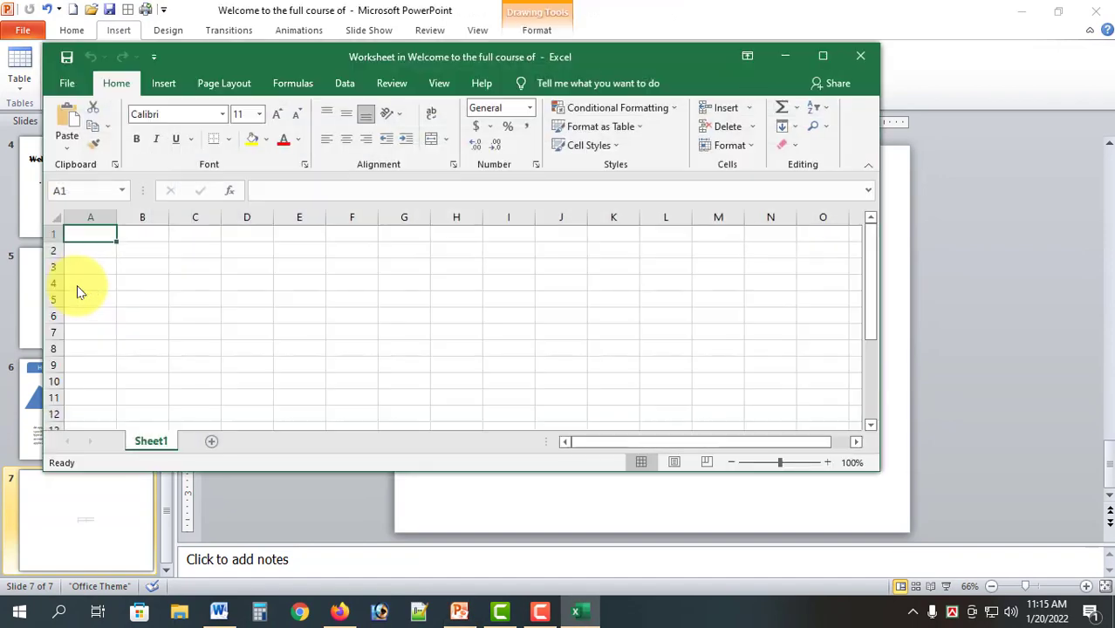
Enter 20 in cell B2 of the embedded worksheet and close it.
click(132, 278)
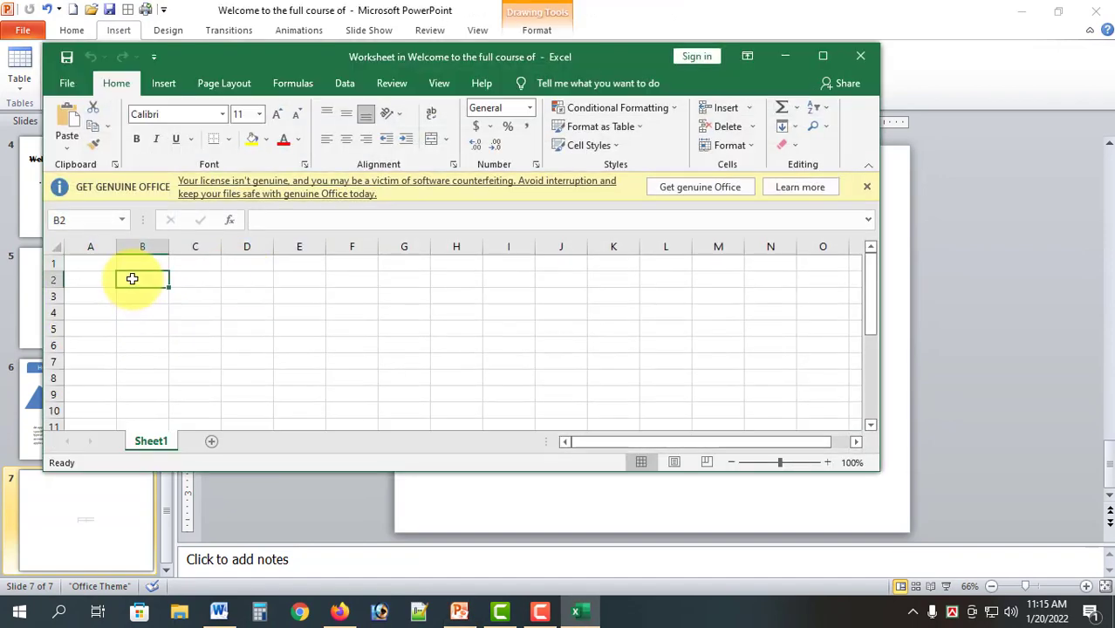
text(20)
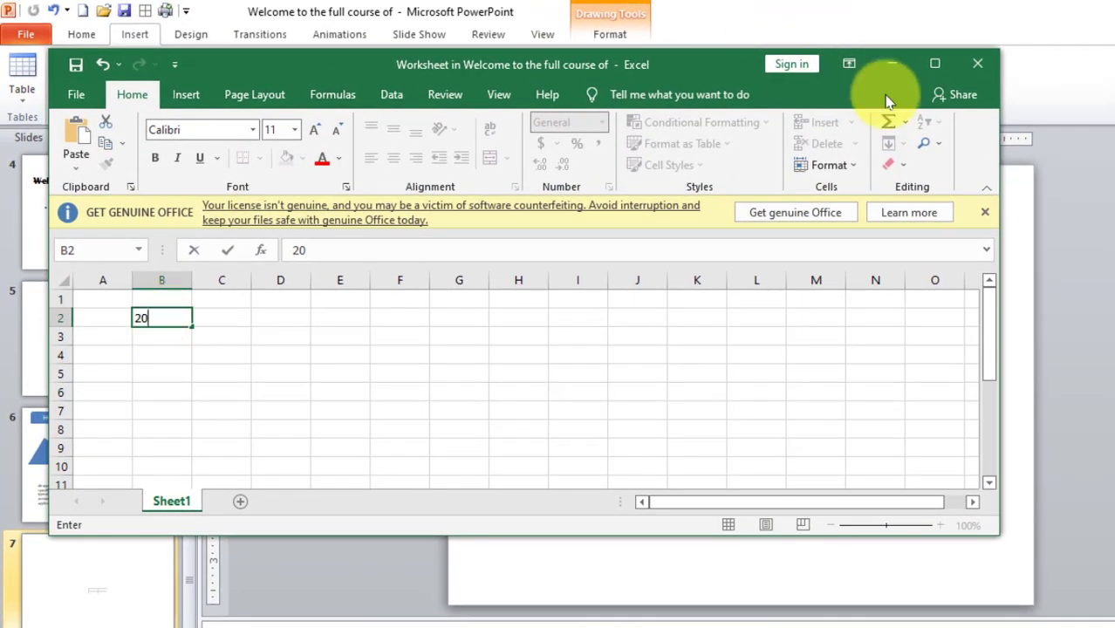
click(978, 64)
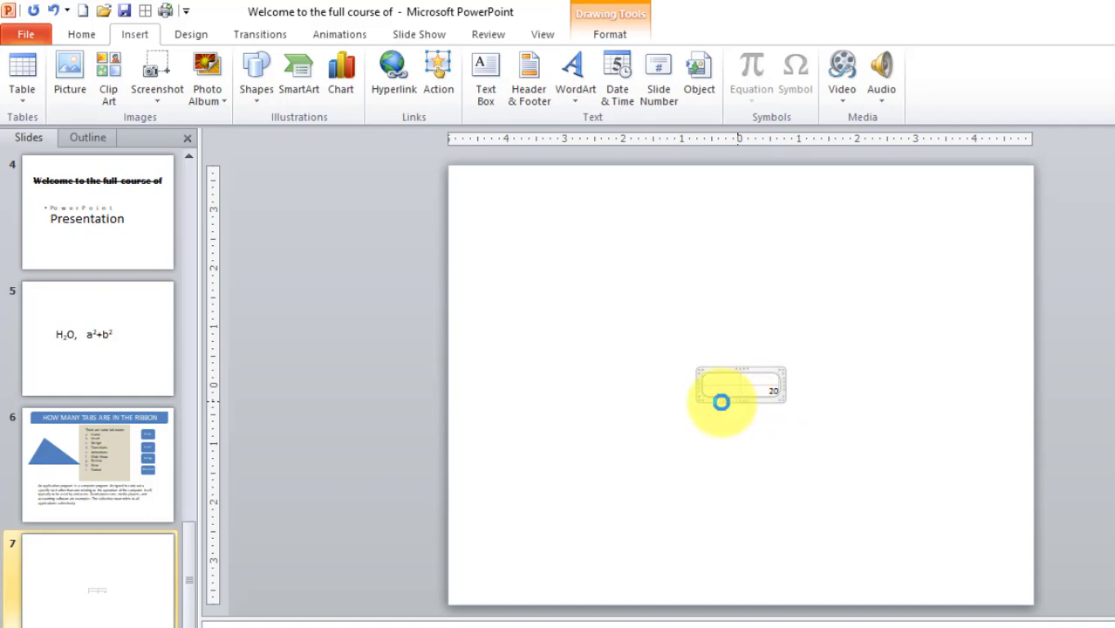
Reopen the embedded worksheet, enter 10 in cell A1, and return to the slide.
double_click(719, 398)
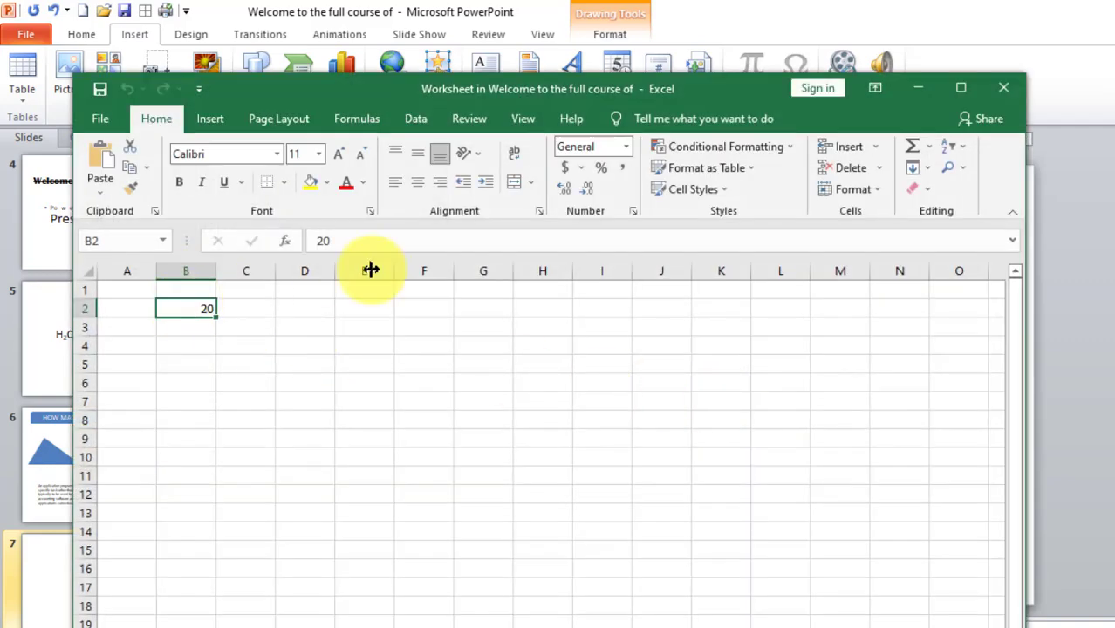
drag(732, 89, 758, 284)
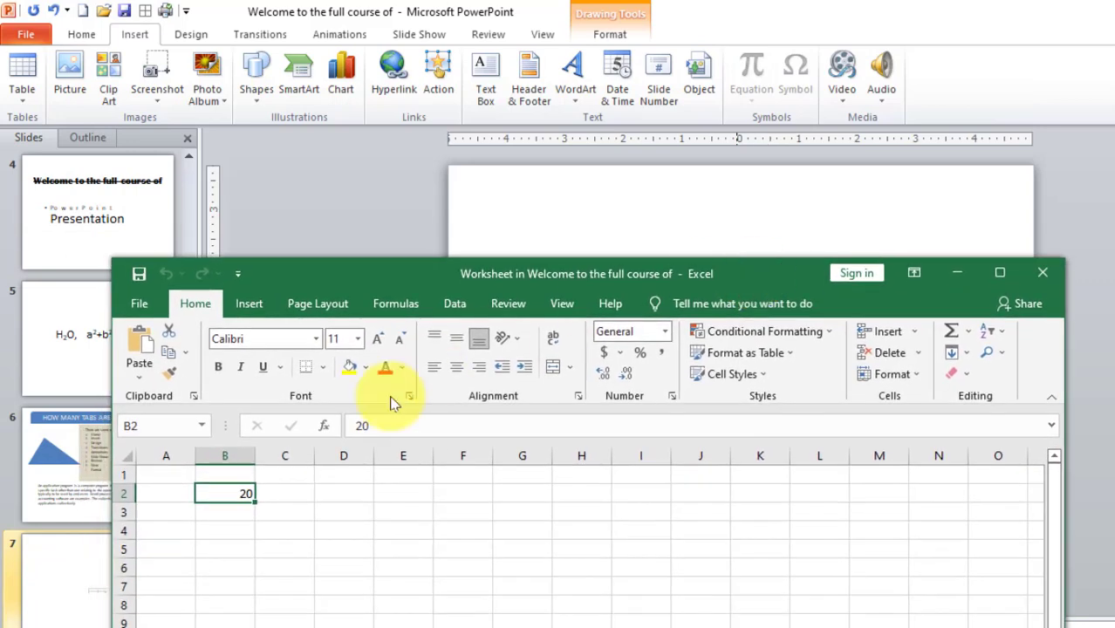
click(169, 477)
text(10)
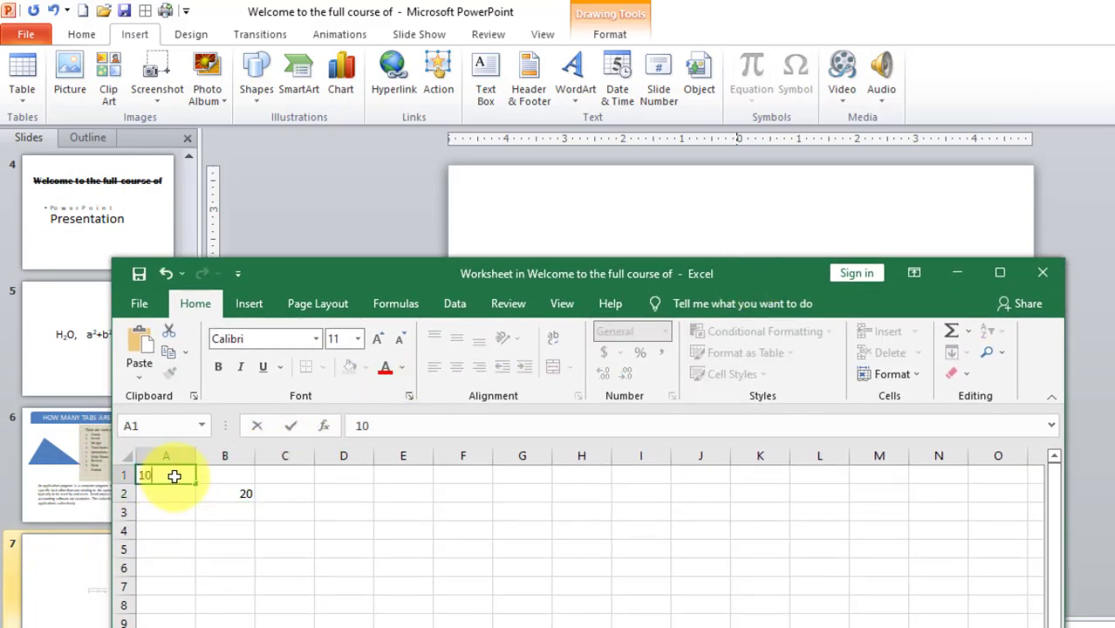
click(1043, 273)
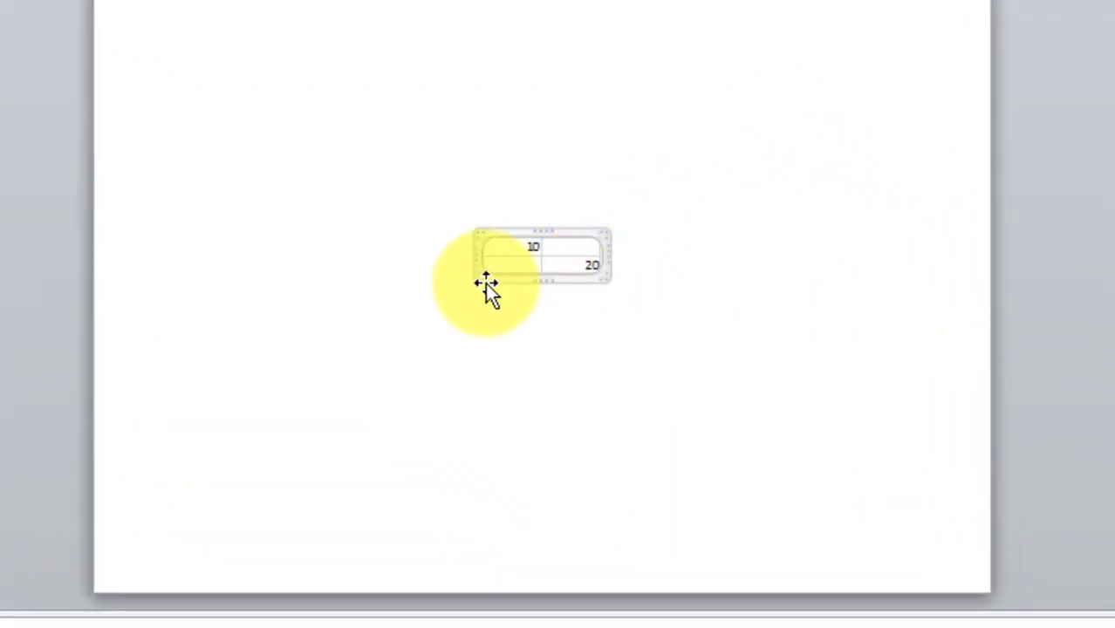
Resize and reposition the 10/20 worksheet object so it spans the lower half of slide 7.
drag(471, 274, 275, 159)
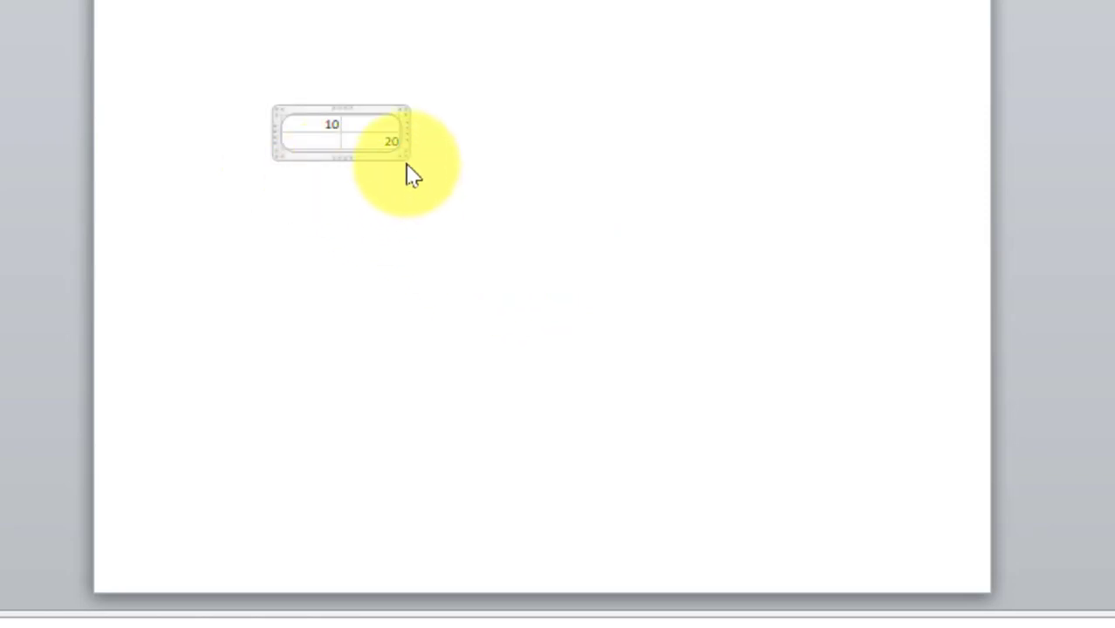
drag(403, 158, 598, 284)
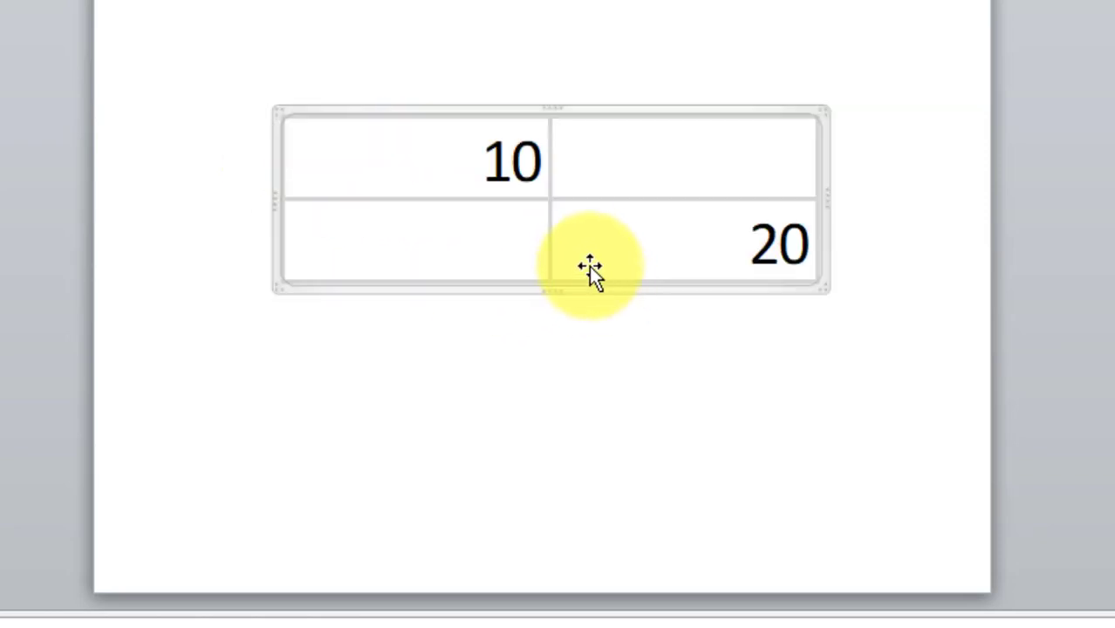
drag(549, 204, 491, 288)
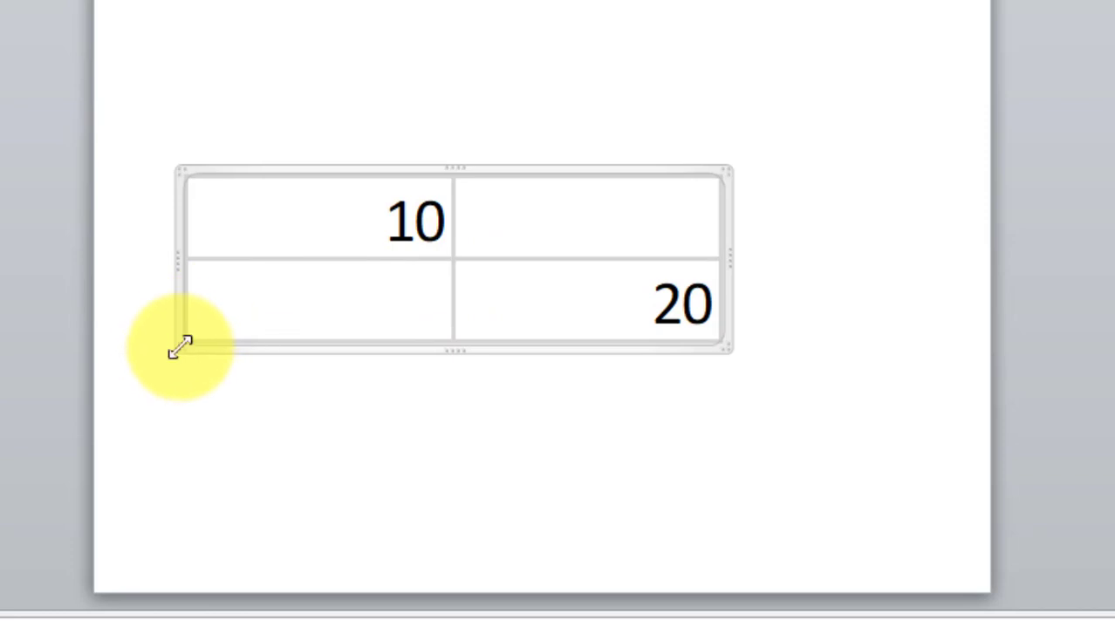
drag(179, 346, 196, 329)
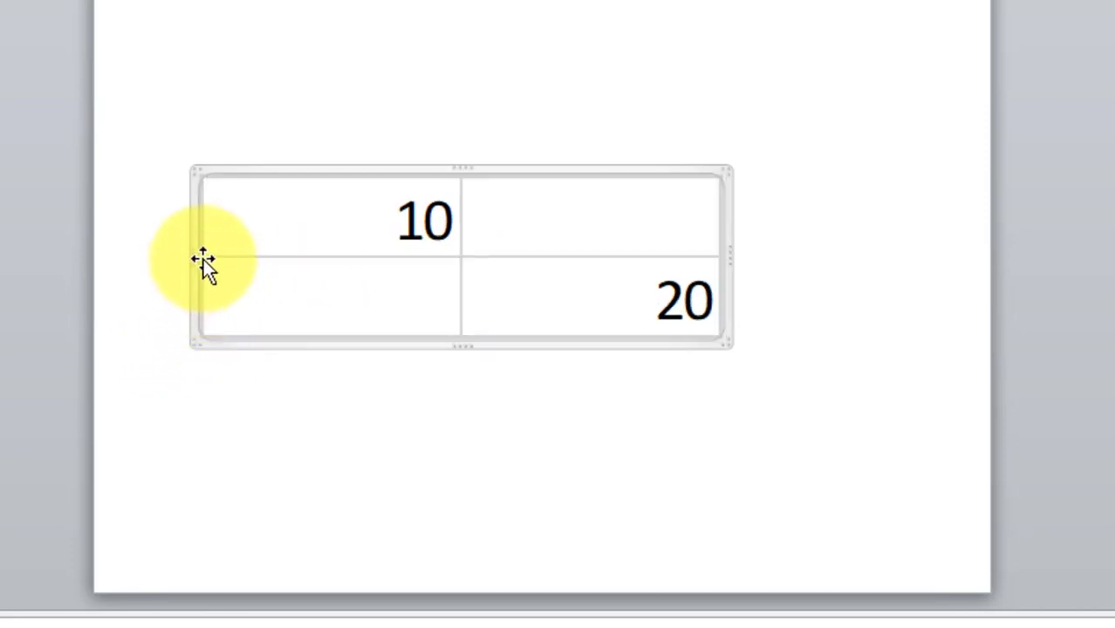
drag(192, 251, 175, 281)
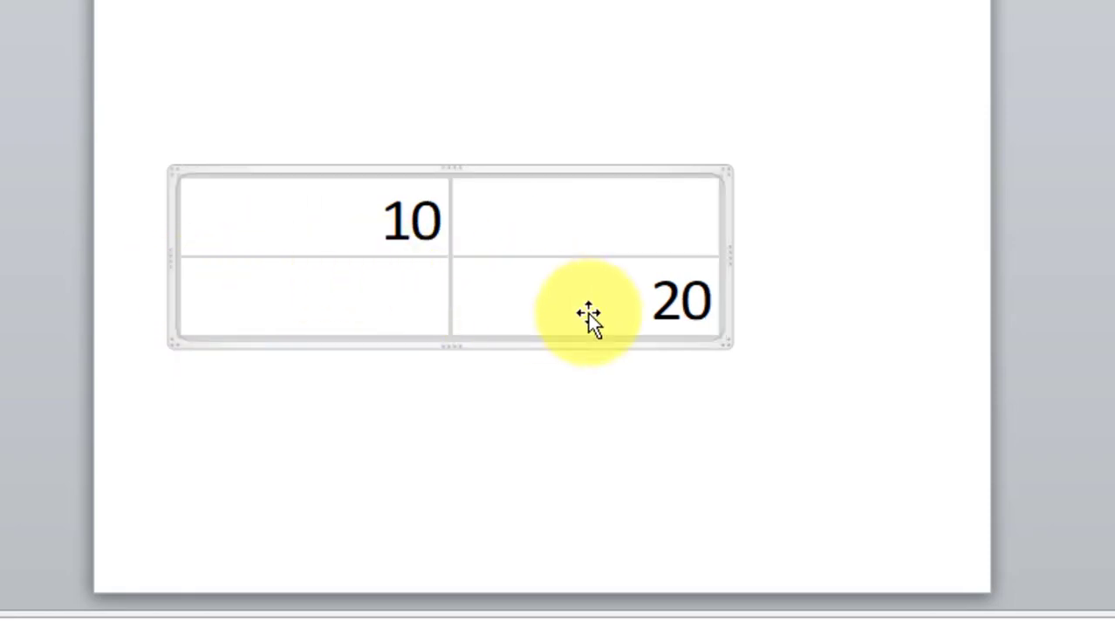
drag(728, 343, 665, 343)
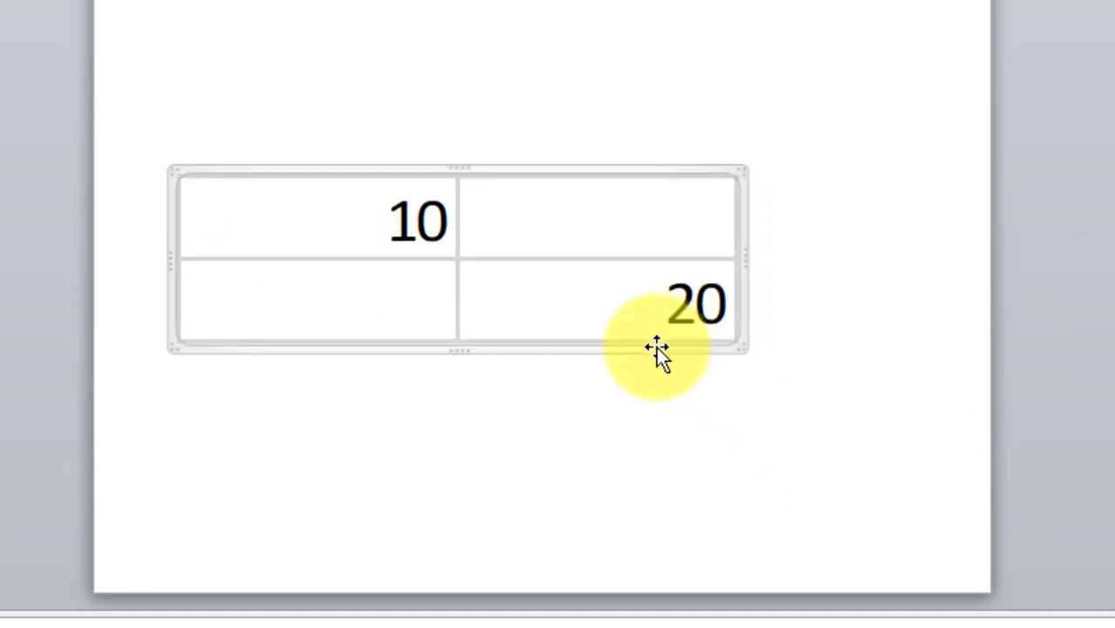
drag(448, 192, 437, 275)
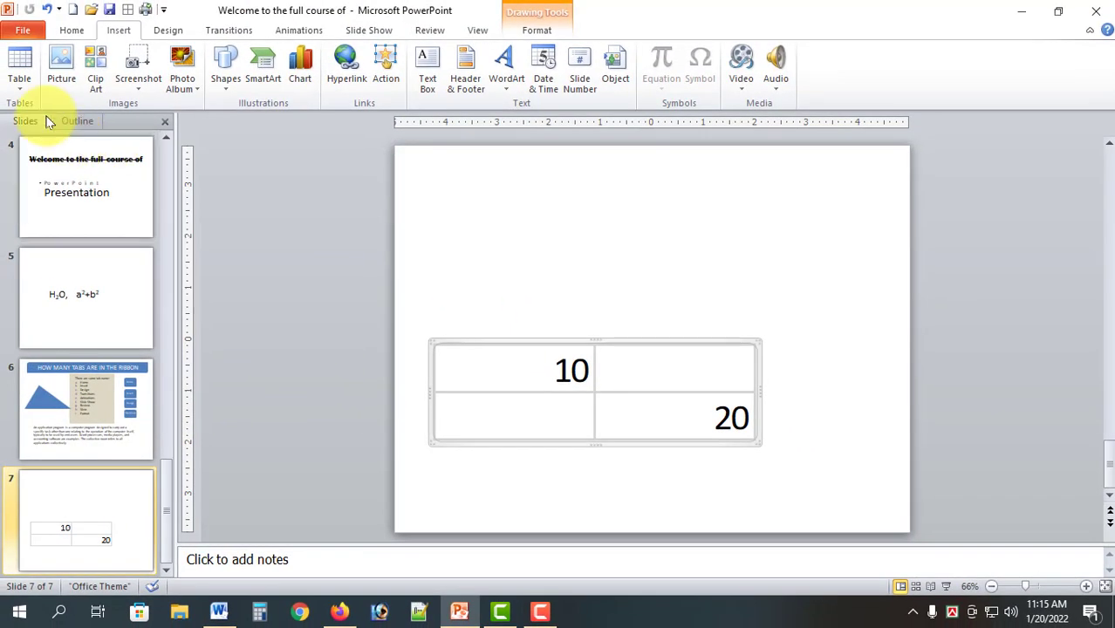
click(20, 78)
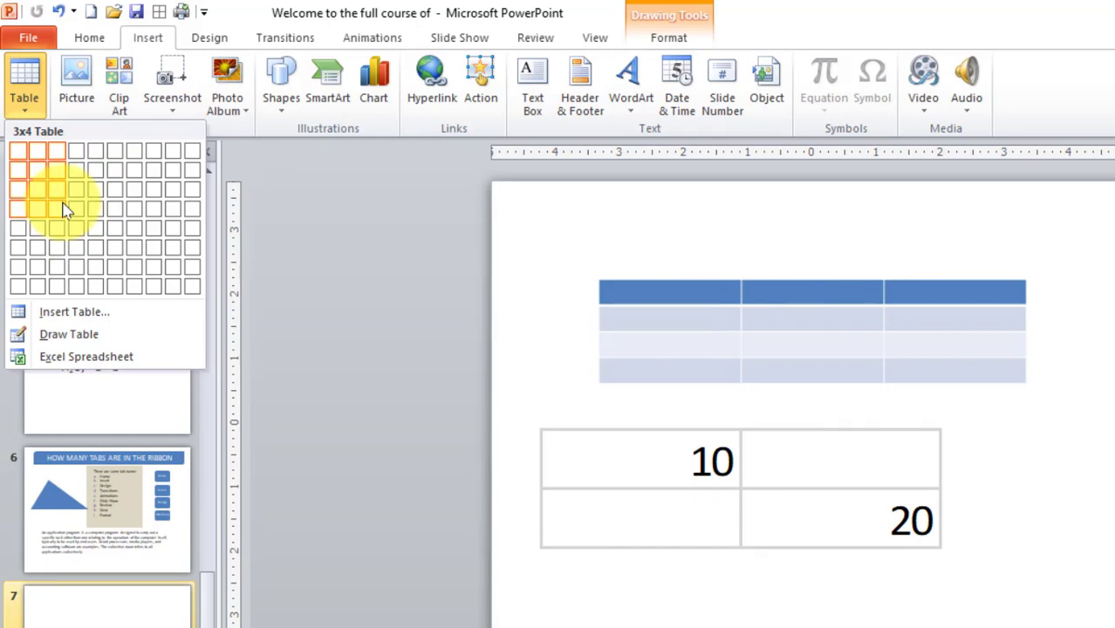
click(65, 208)
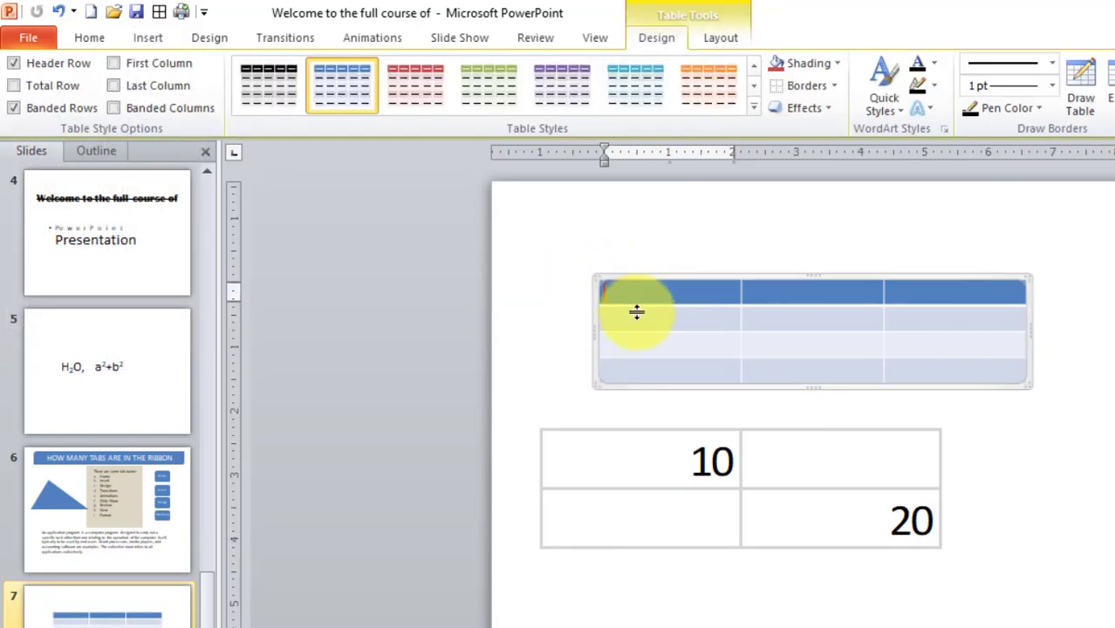
click(598, 390)
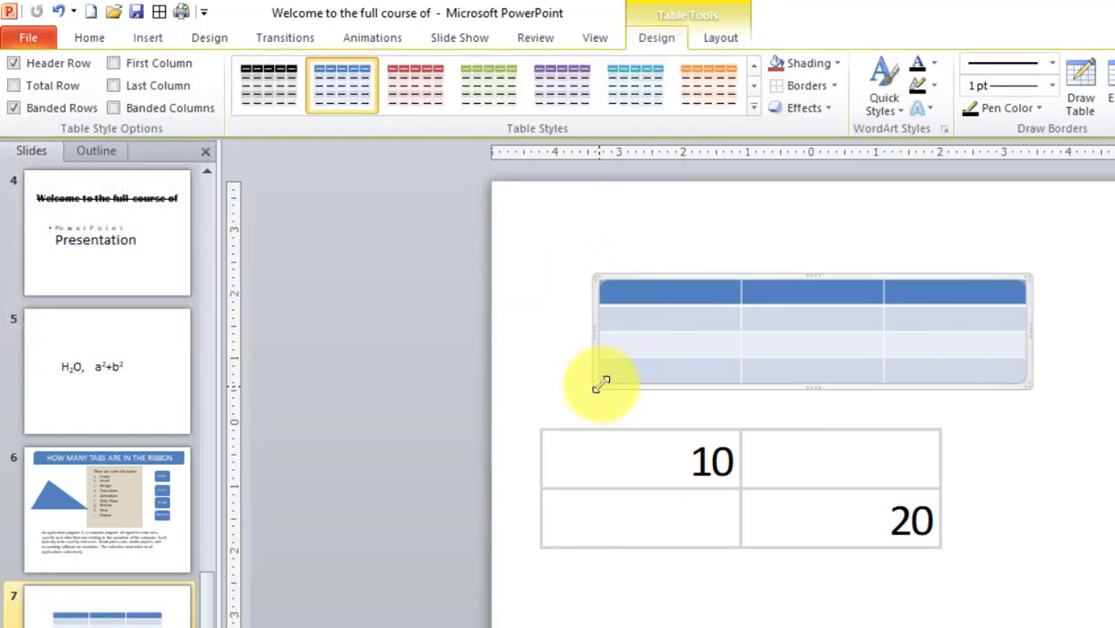
drag(601, 382, 532, 413)
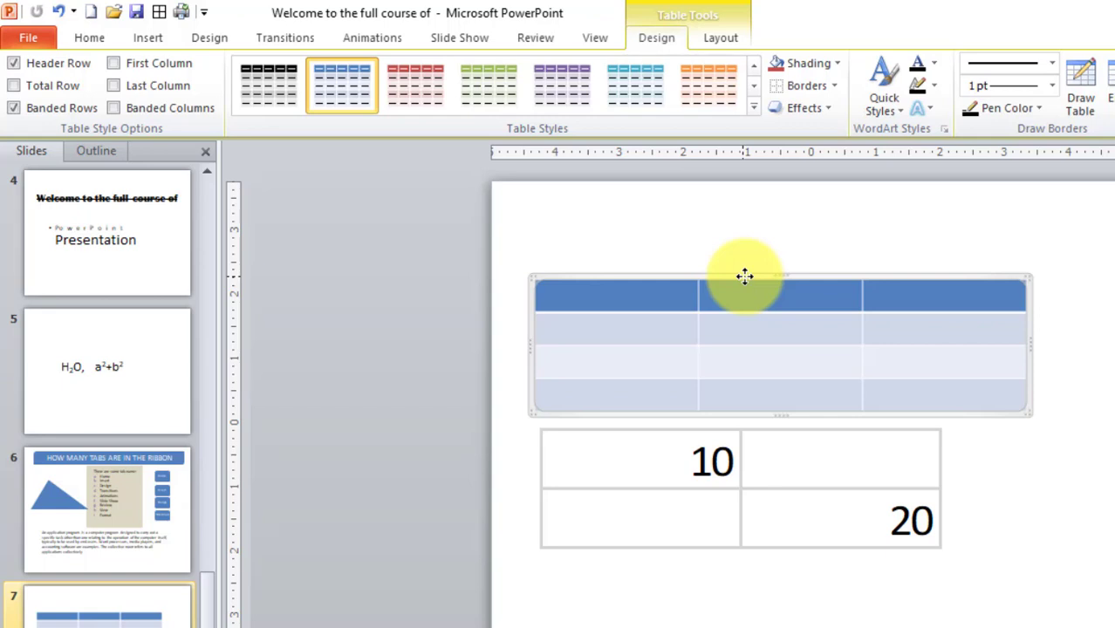
key(Delete)
click(147, 42)
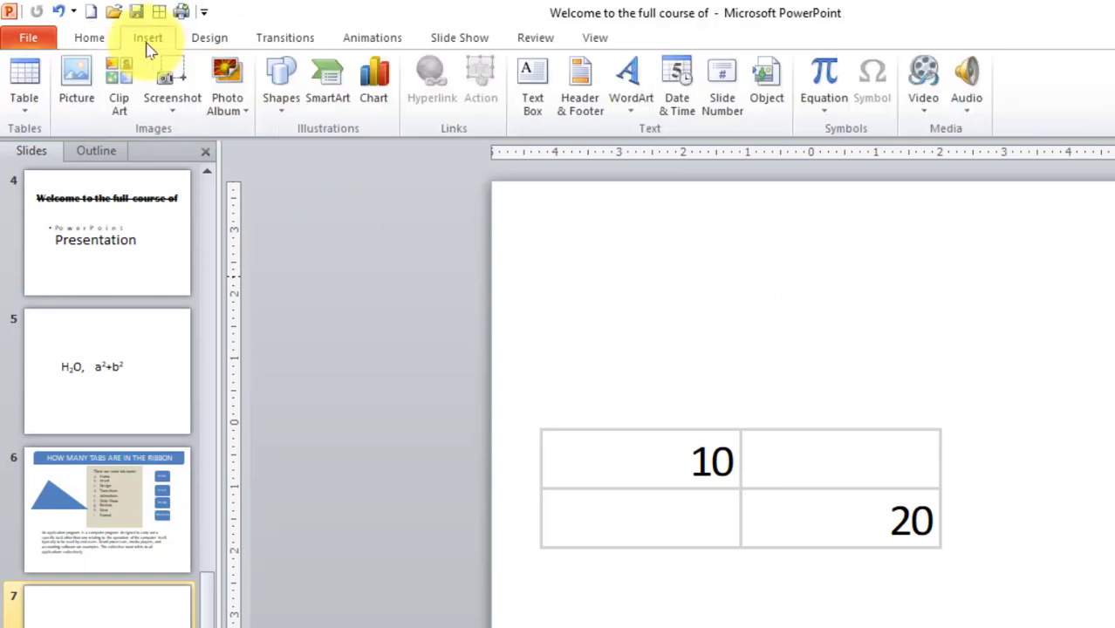
click(31, 112)
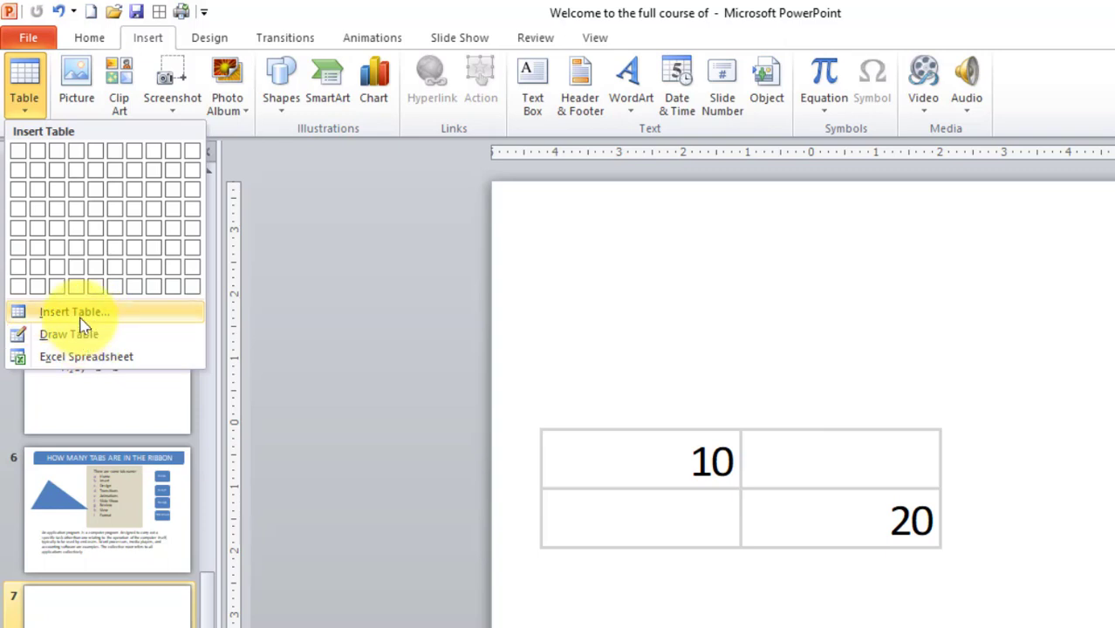
Insert a table with 8 columns and 3 rows through the Insert Table dialog.
click(80, 318)
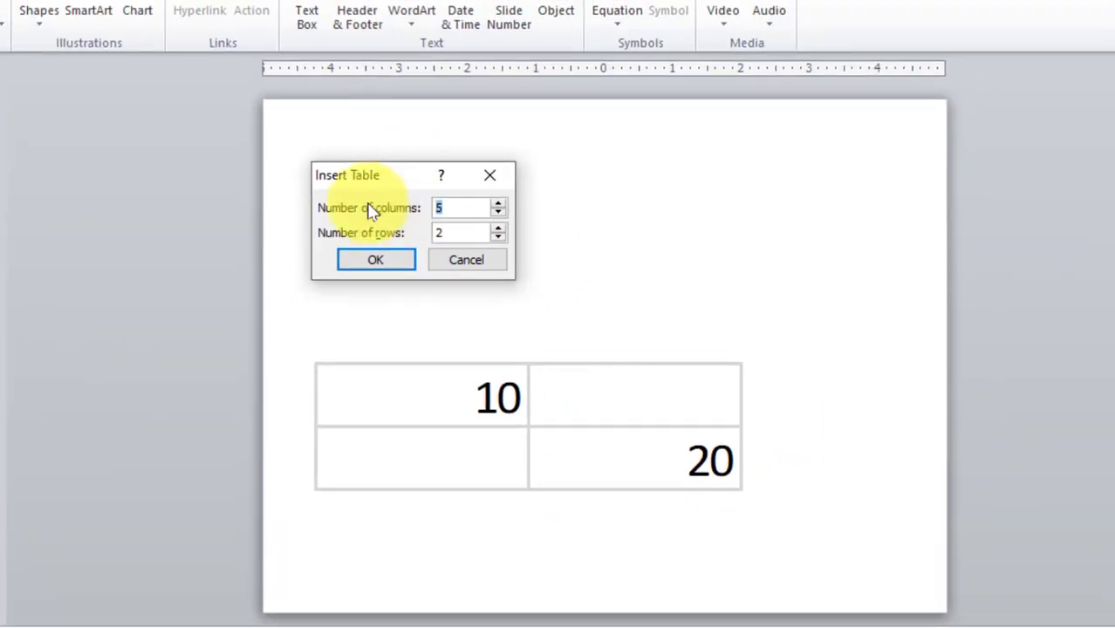
drag(455, 207, 378, 214)
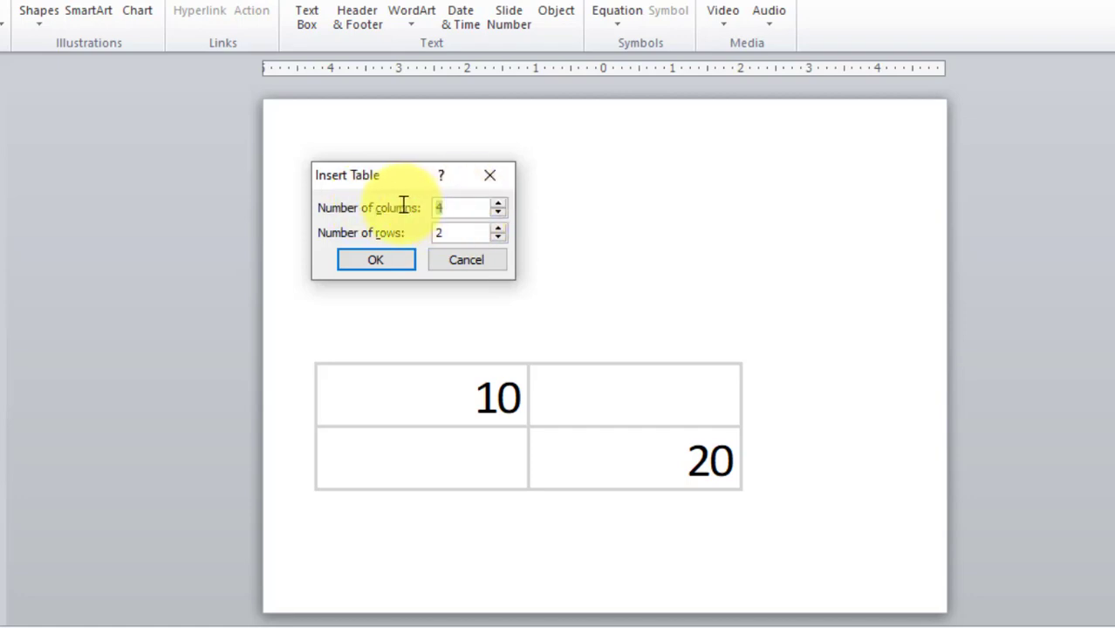
text(8)
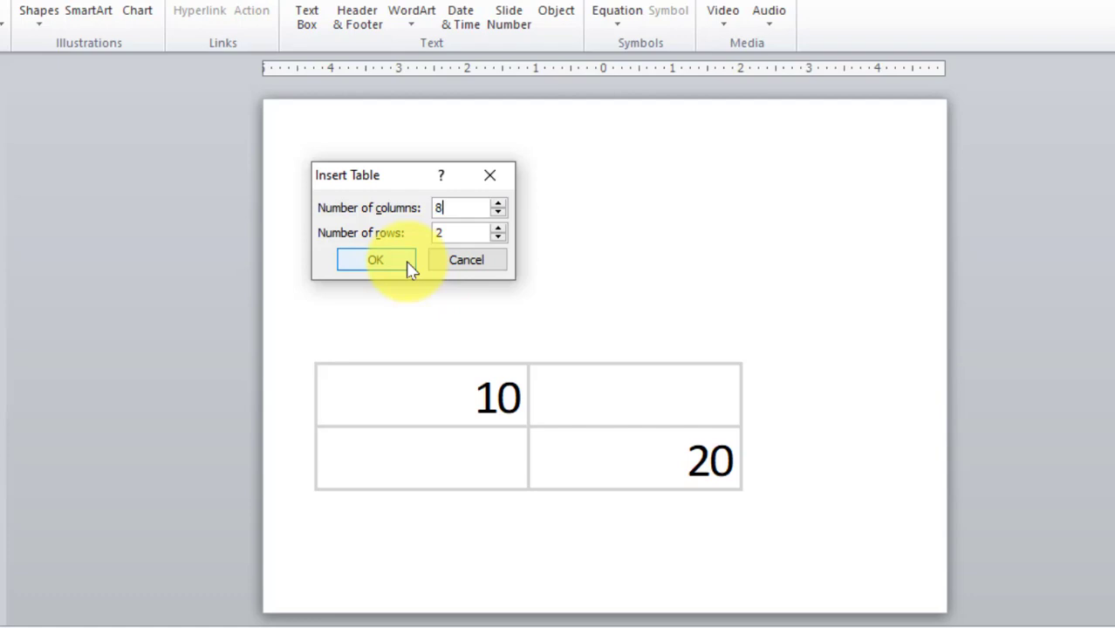
drag(447, 232, 399, 234)
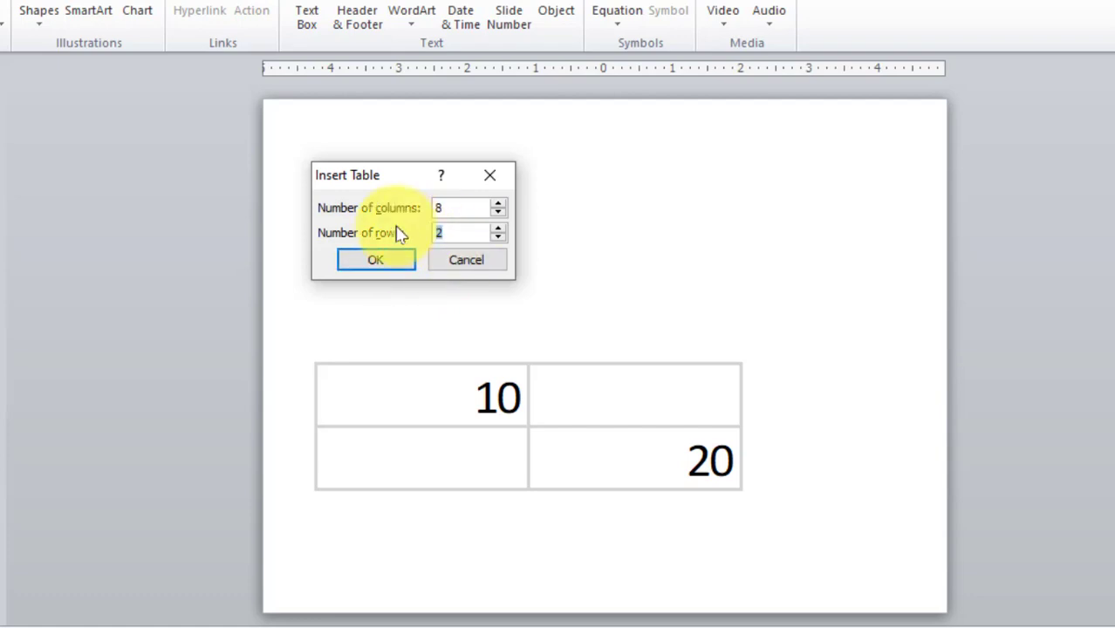
text(3)
click(375, 259)
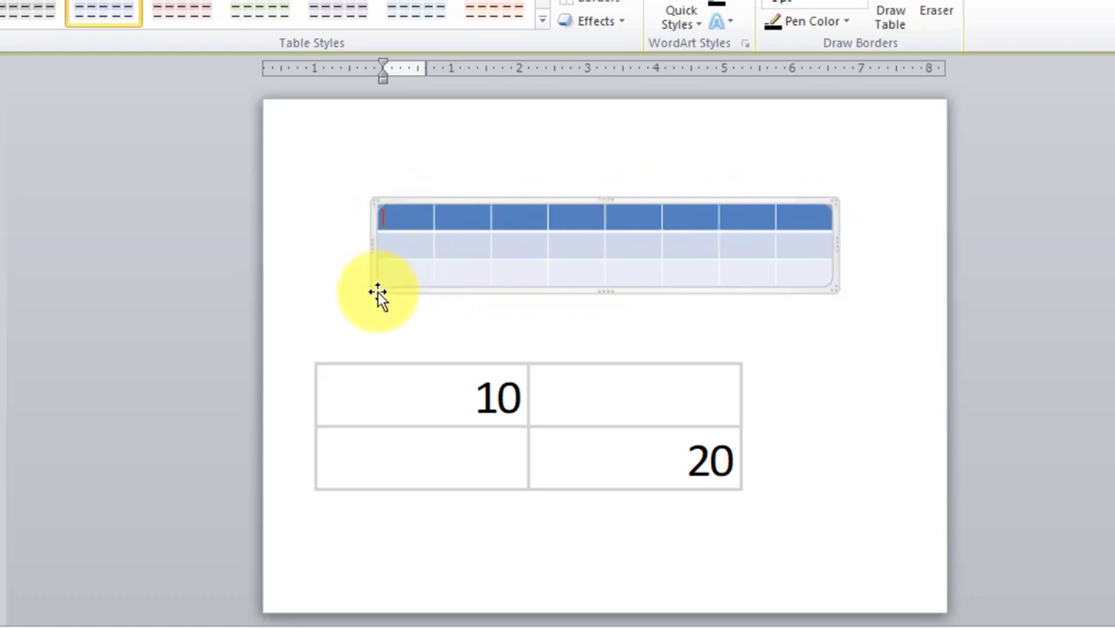
Resize the 8-column table from its corner, then drag it higher and leftward on slide 7.
drag(374, 294, 315, 336)
click(440, 256)
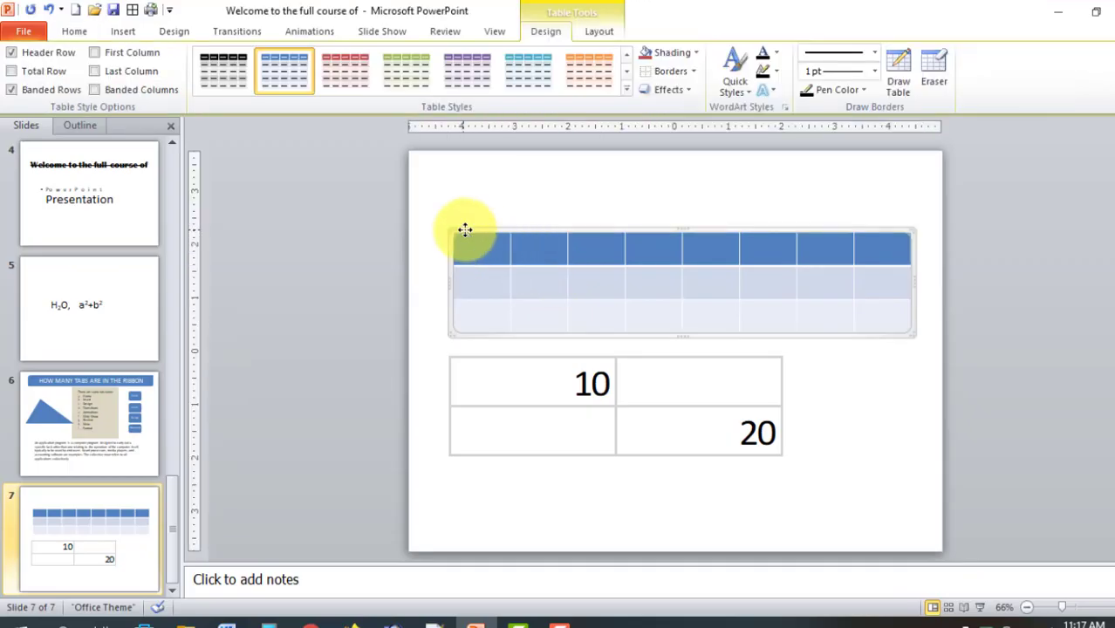
click(594, 33)
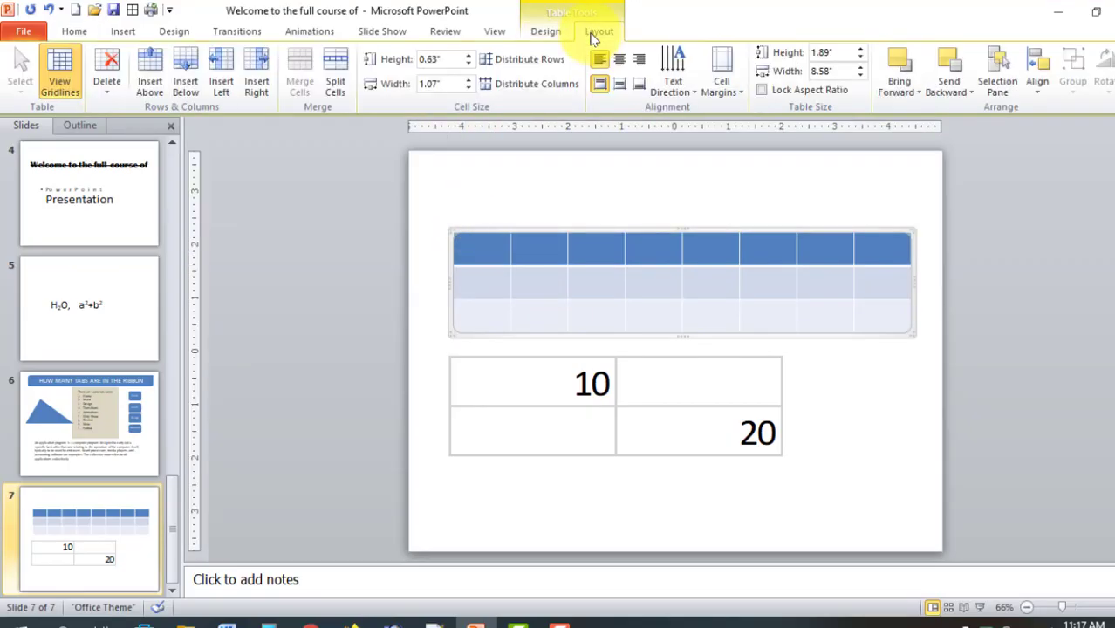
click(543, 33)
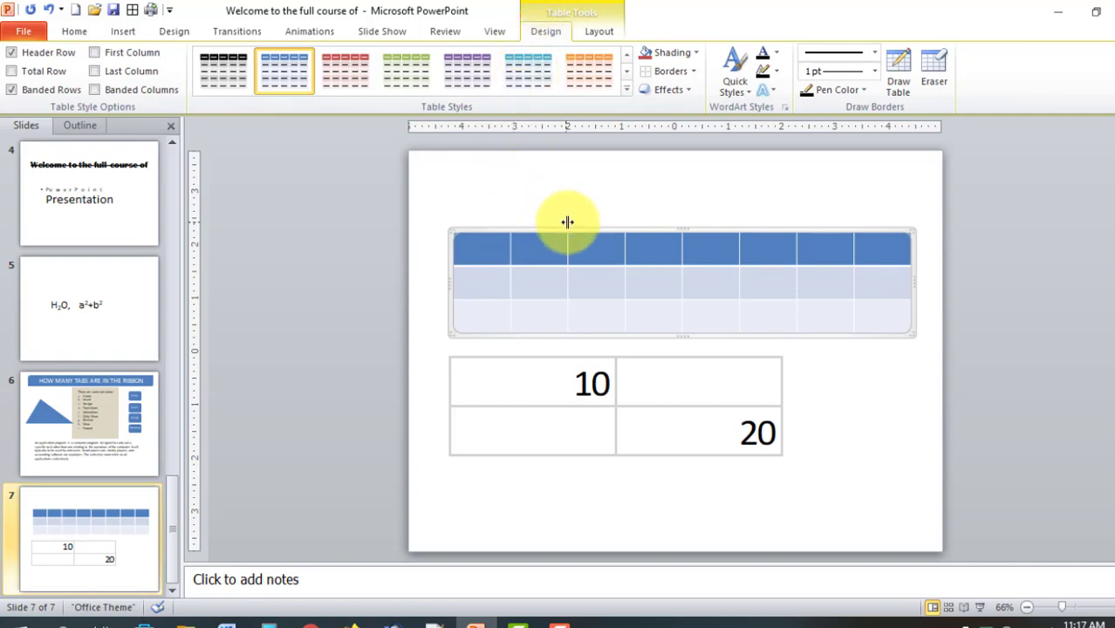
drag(567, 223, 553, 193)
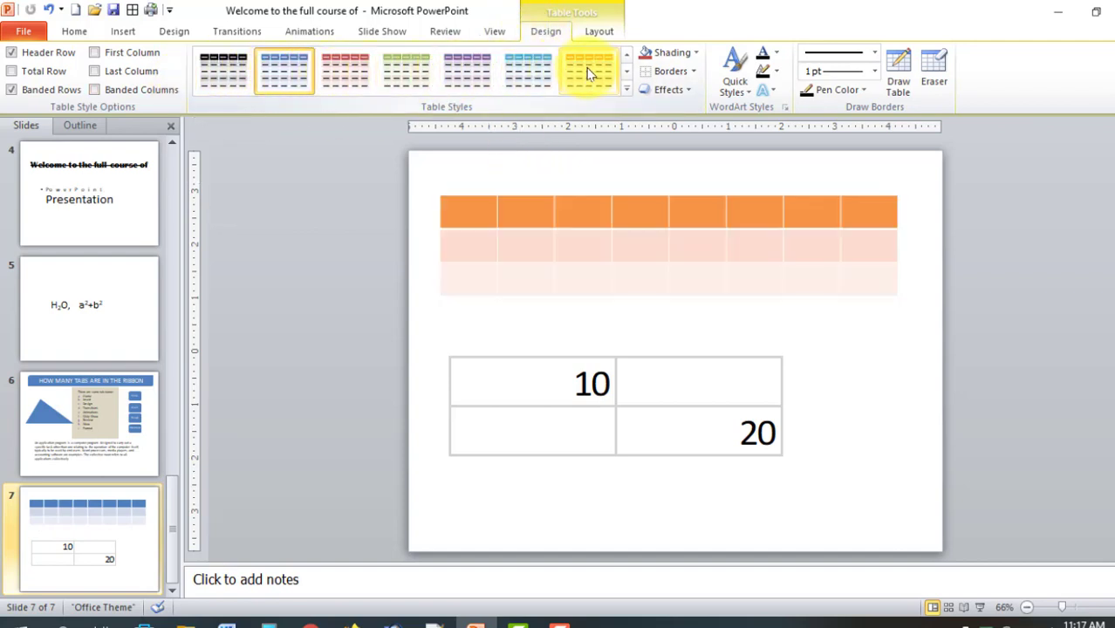
Apply Dark Style 1 - Accent 6 to the 8-column table.
click(626, 89)
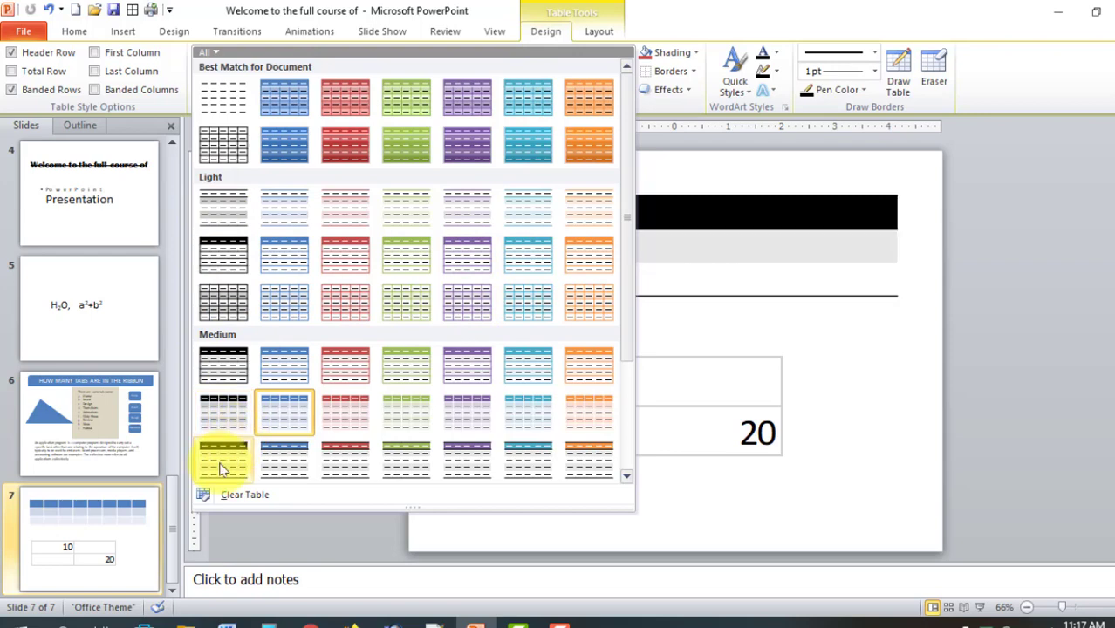
scroll(240, 445, down, 3)
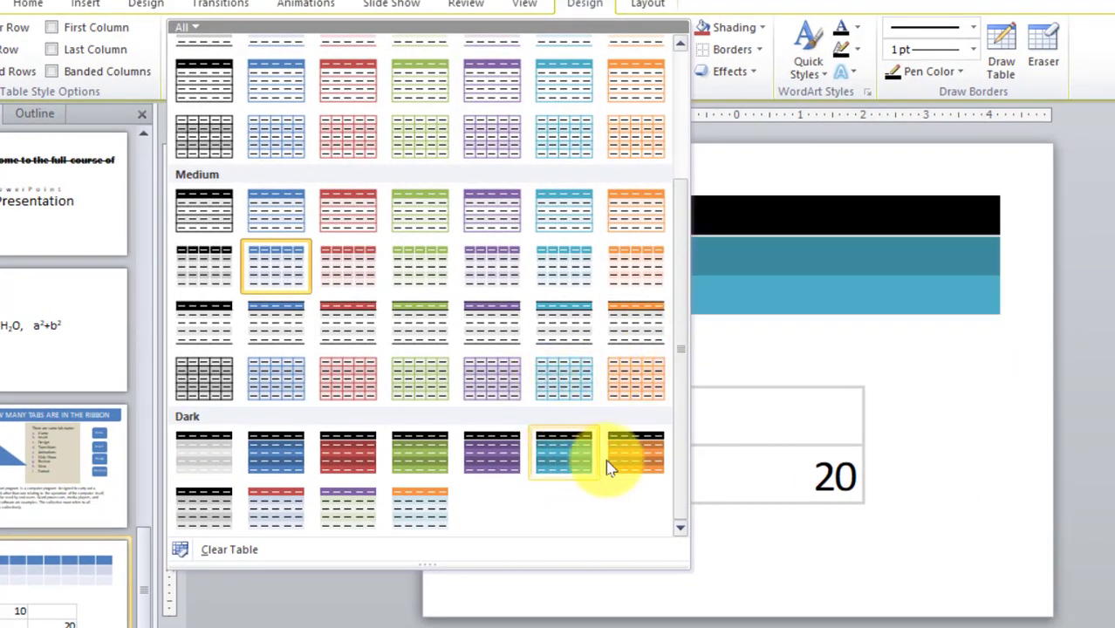
click(633, 451)
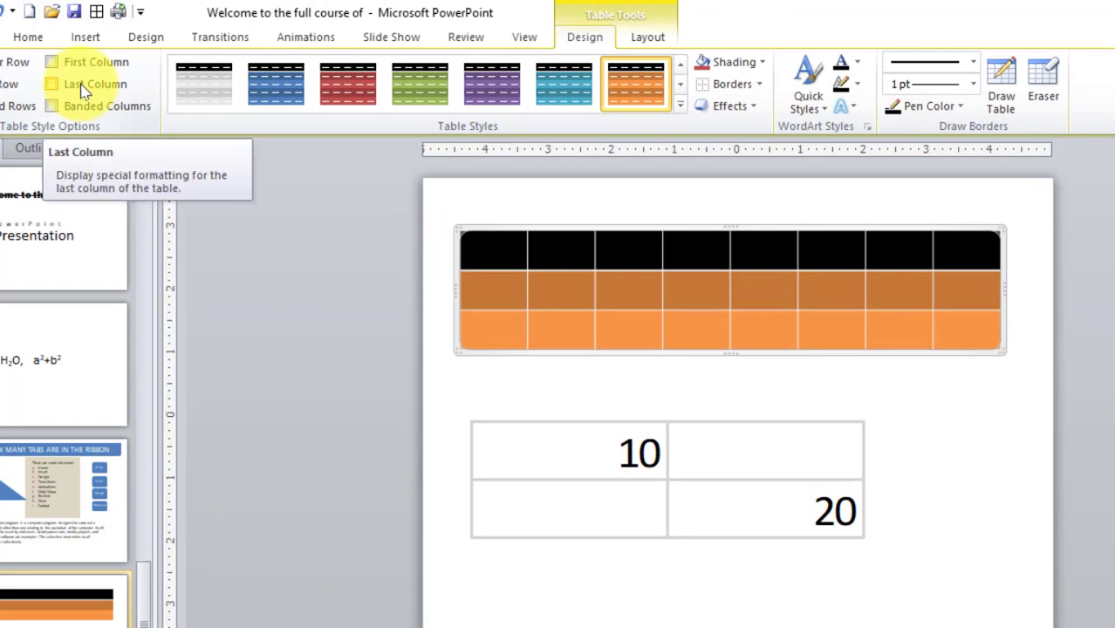
Toggle the First Column and Last Column emphasis options on the orange table.
click(82, 86)
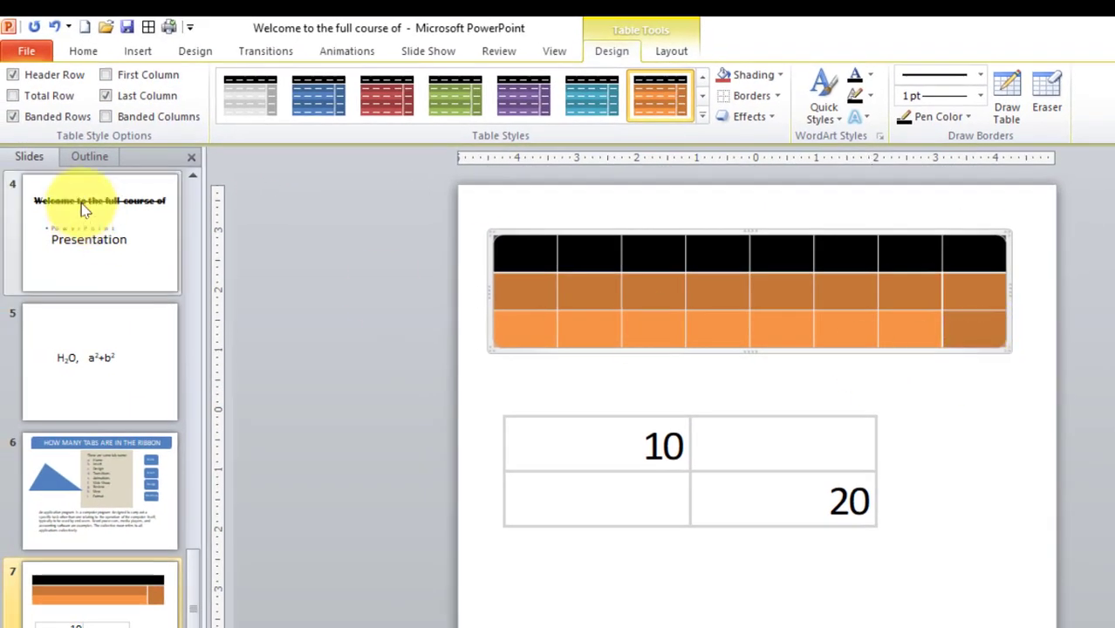
click(139, 98)
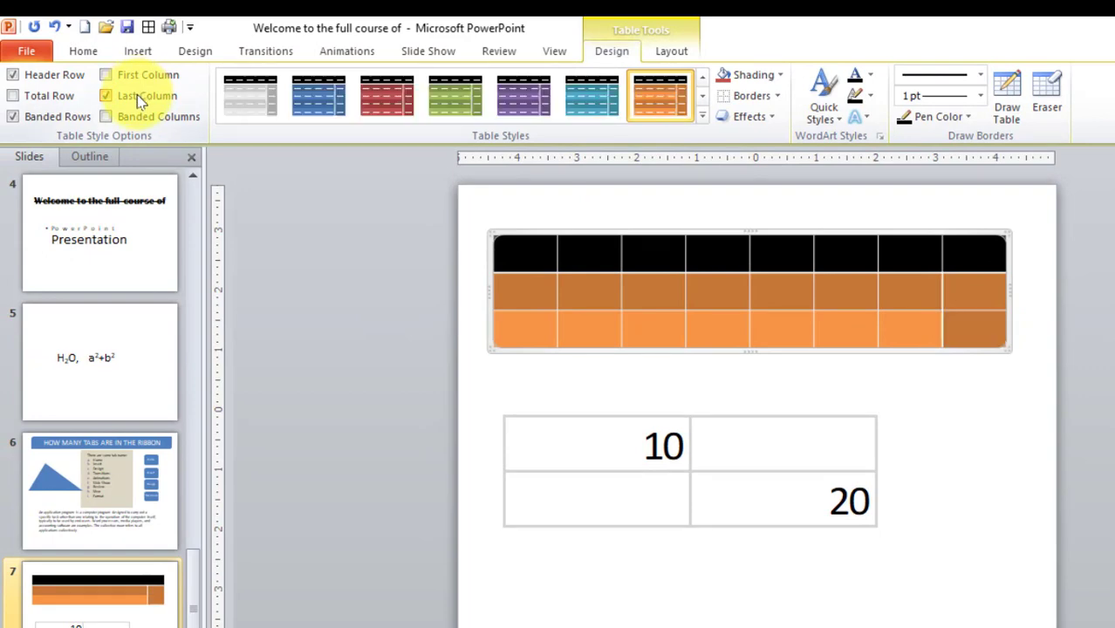
click(139, 99)
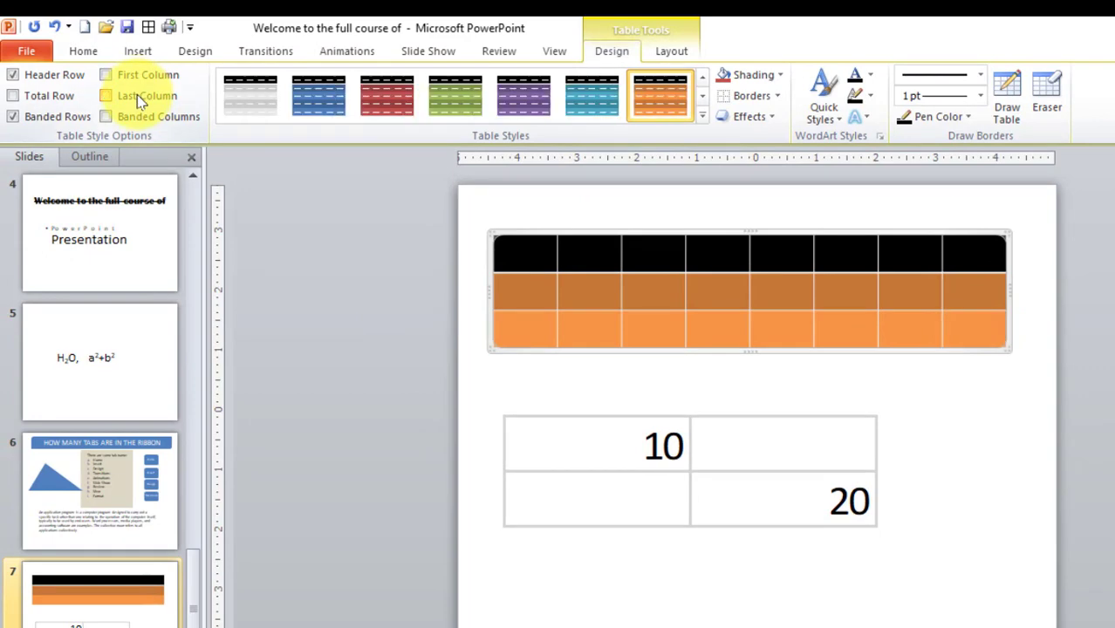
click(140, 98)
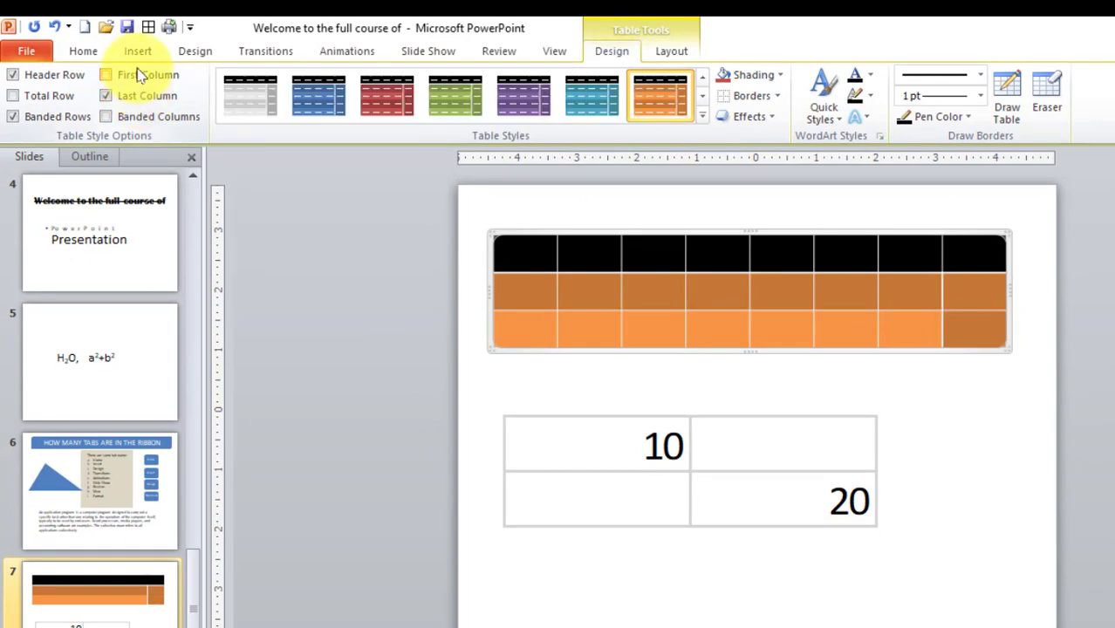
click(138, 77)
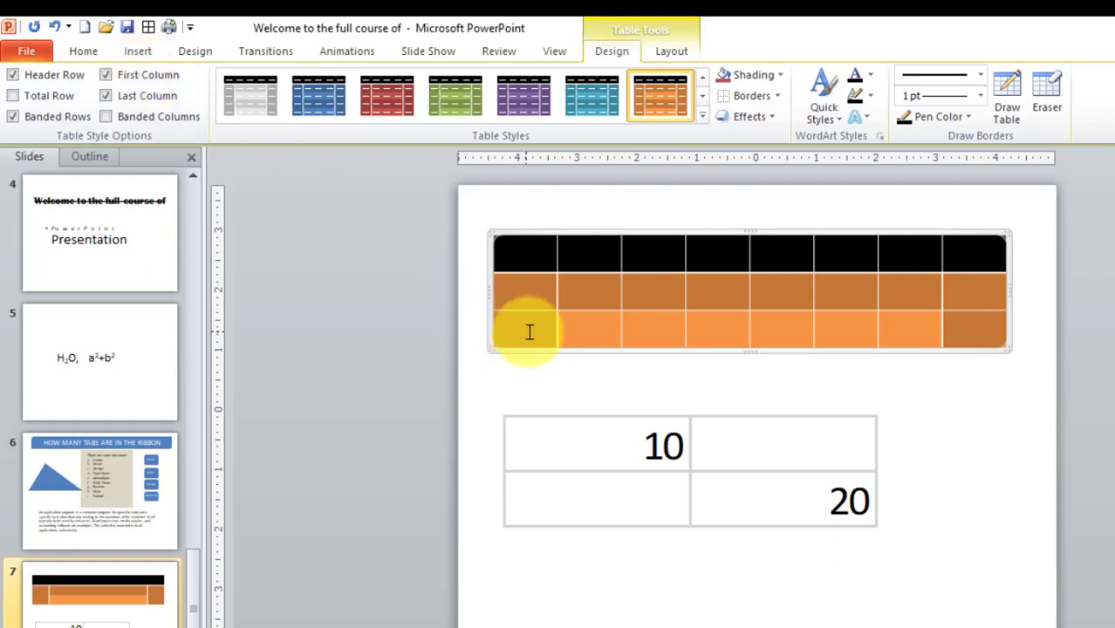
click(117, 77)
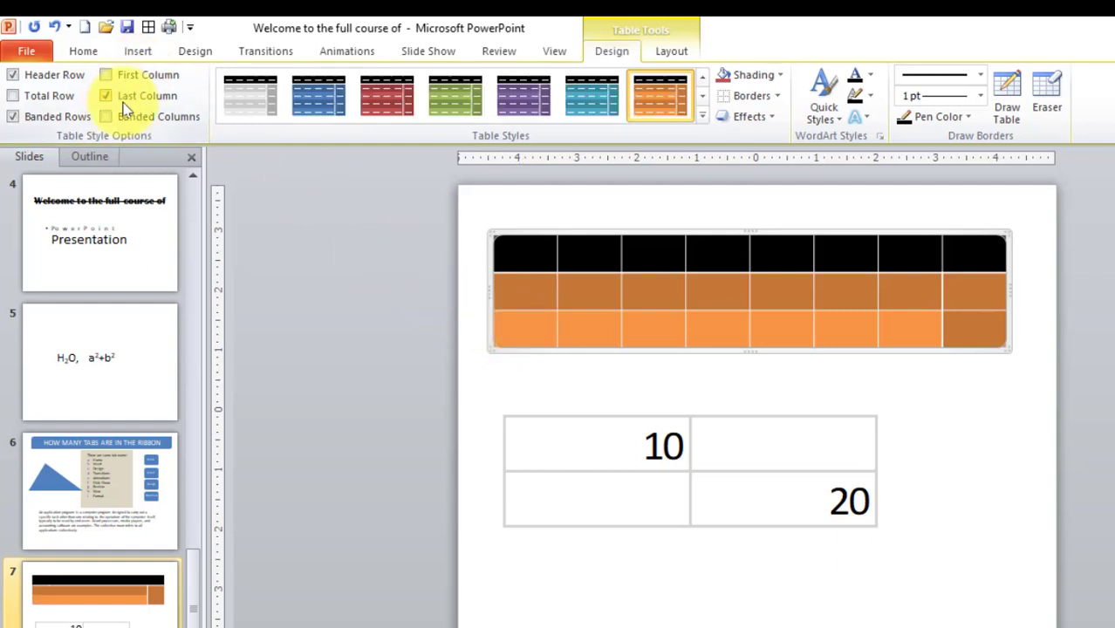
click(113, 96)
click(107, 96)
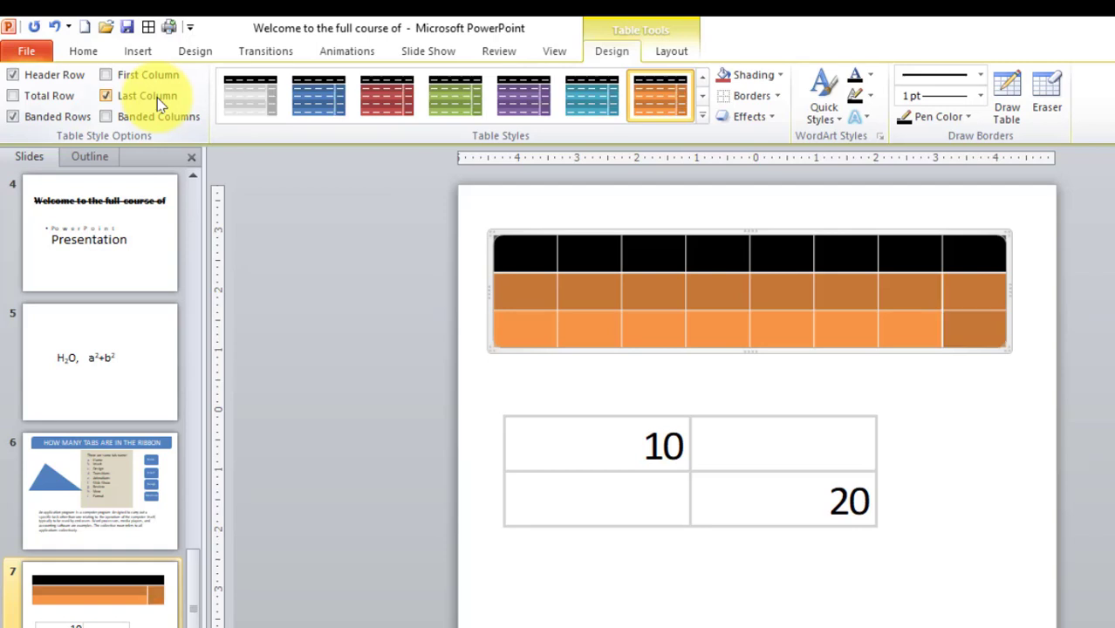
click(147, 75)
Turn off Total Row, First Column and Banded Rows, keeping only Header Row checked.
click(59, 97)
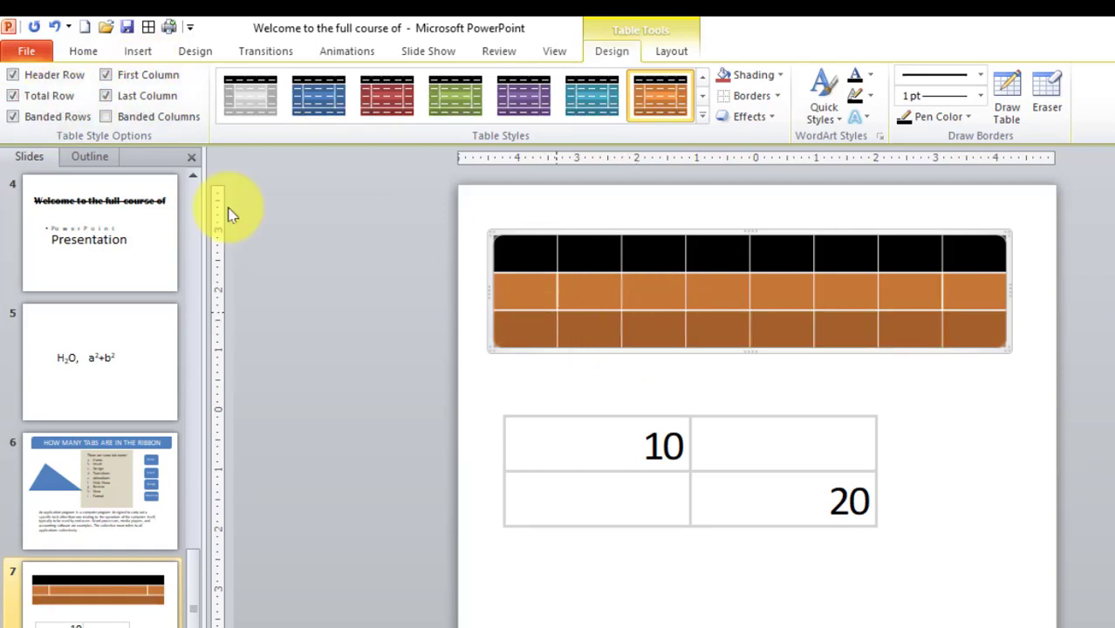
click(48, 96)
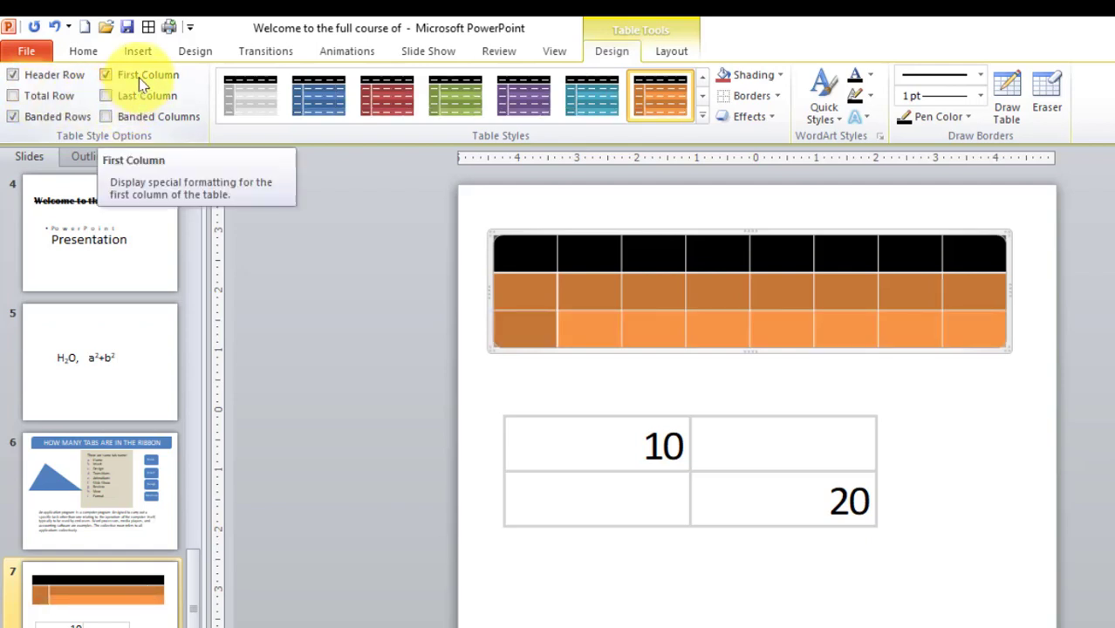
click(143, 81)
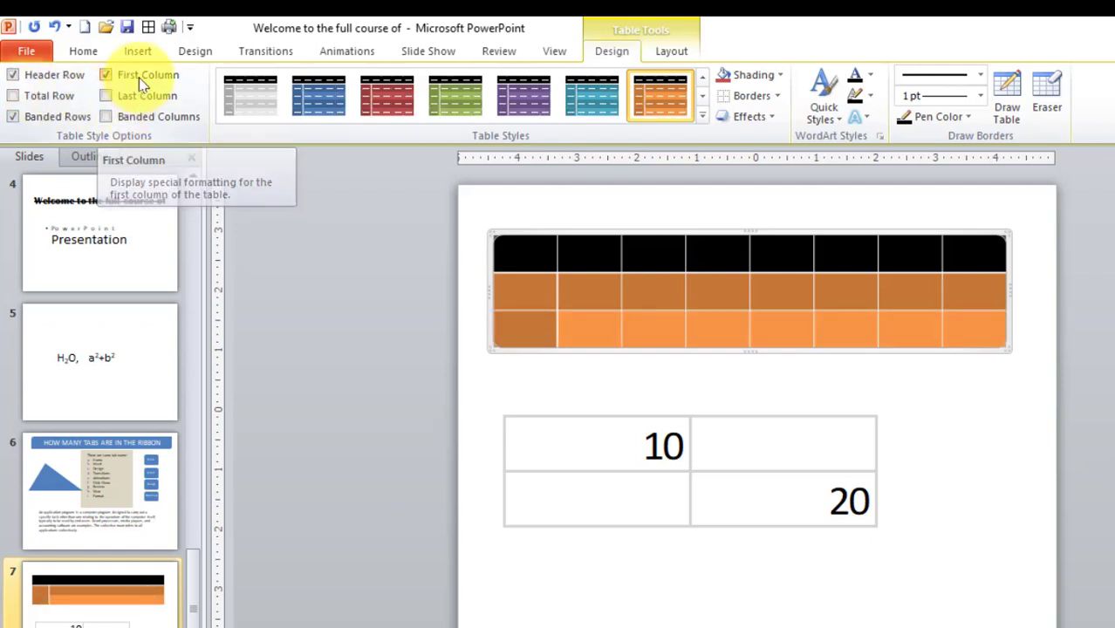
click(13, 75)
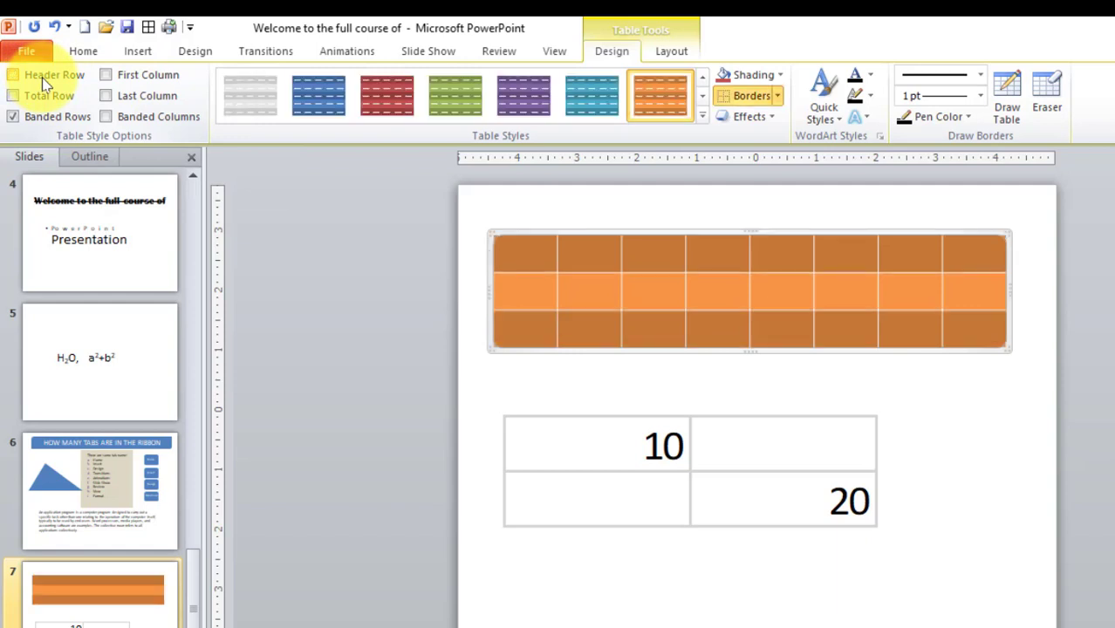
click(44, 77)
click(53, 119)
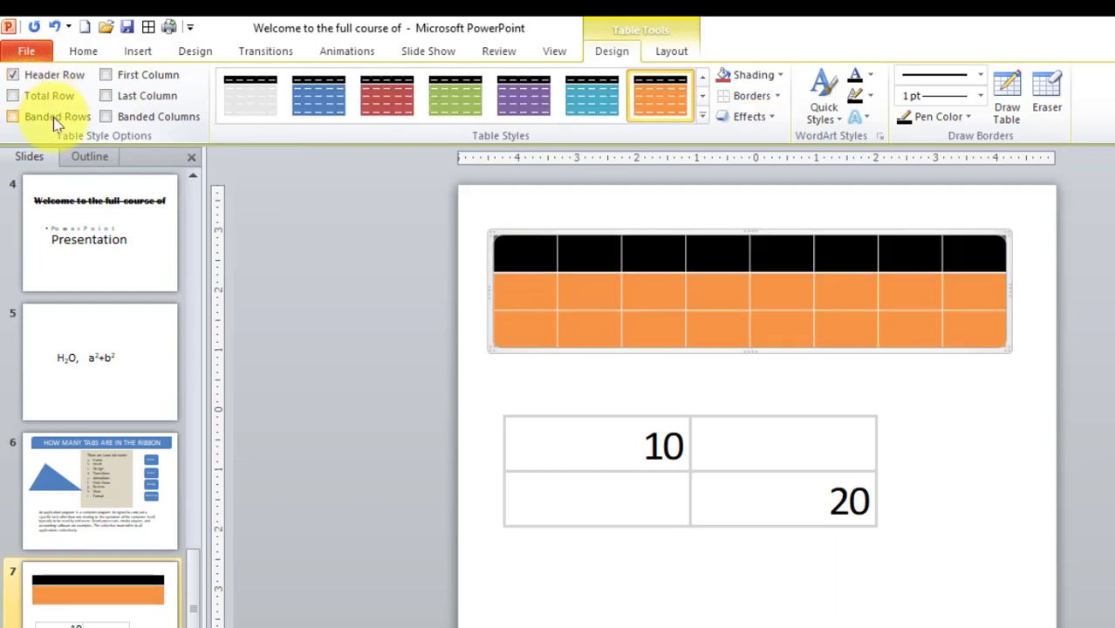
click(53, 118)
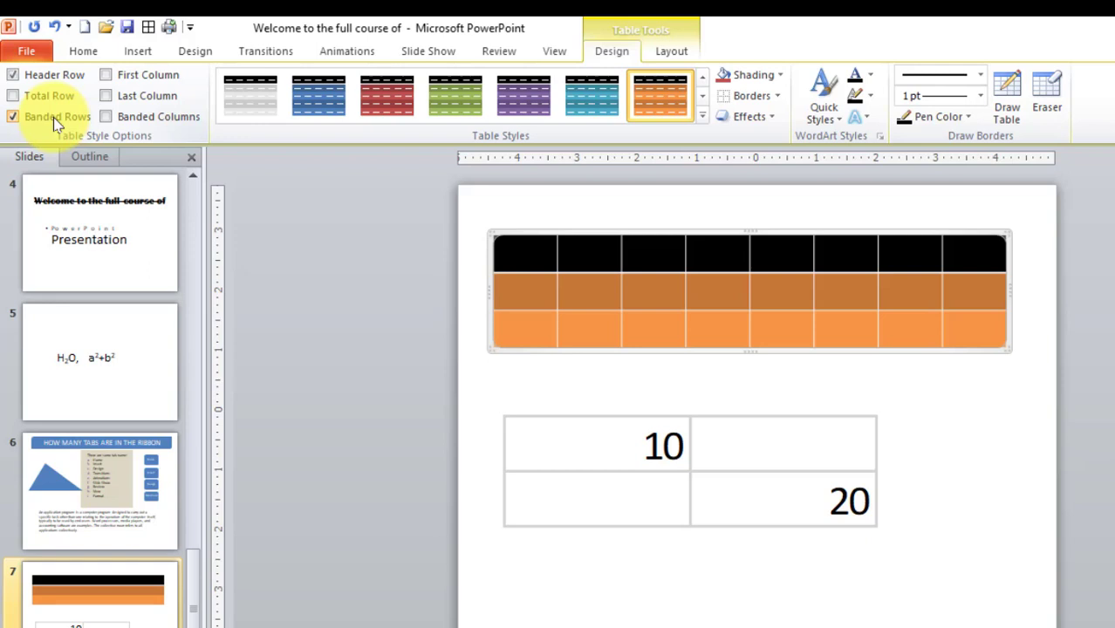
click(53, 117)
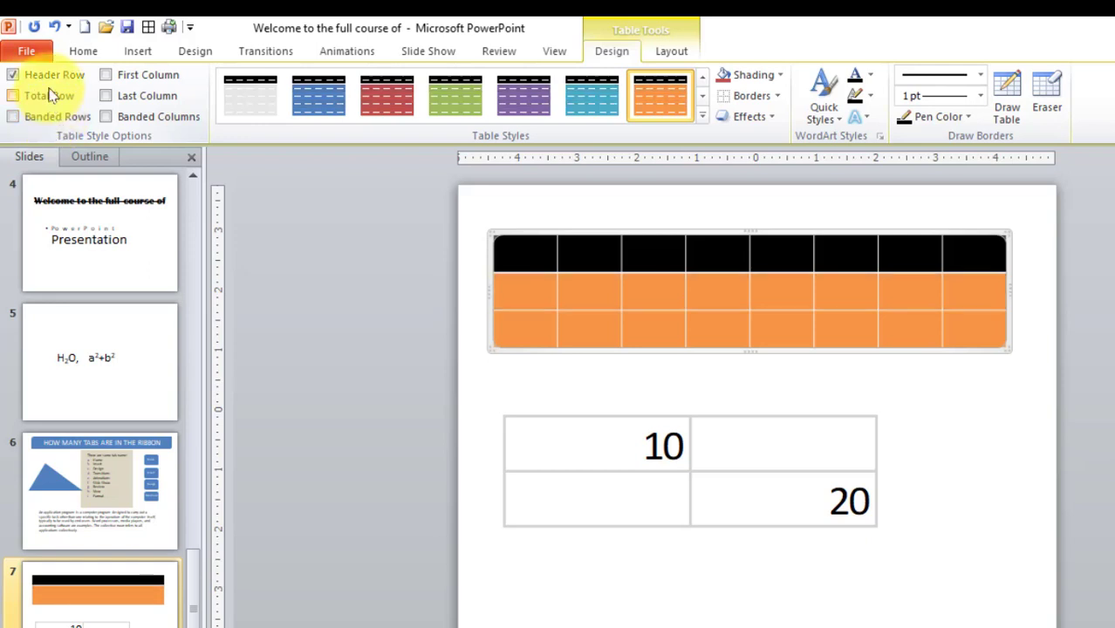
click(47, 79)
click(48, 78)
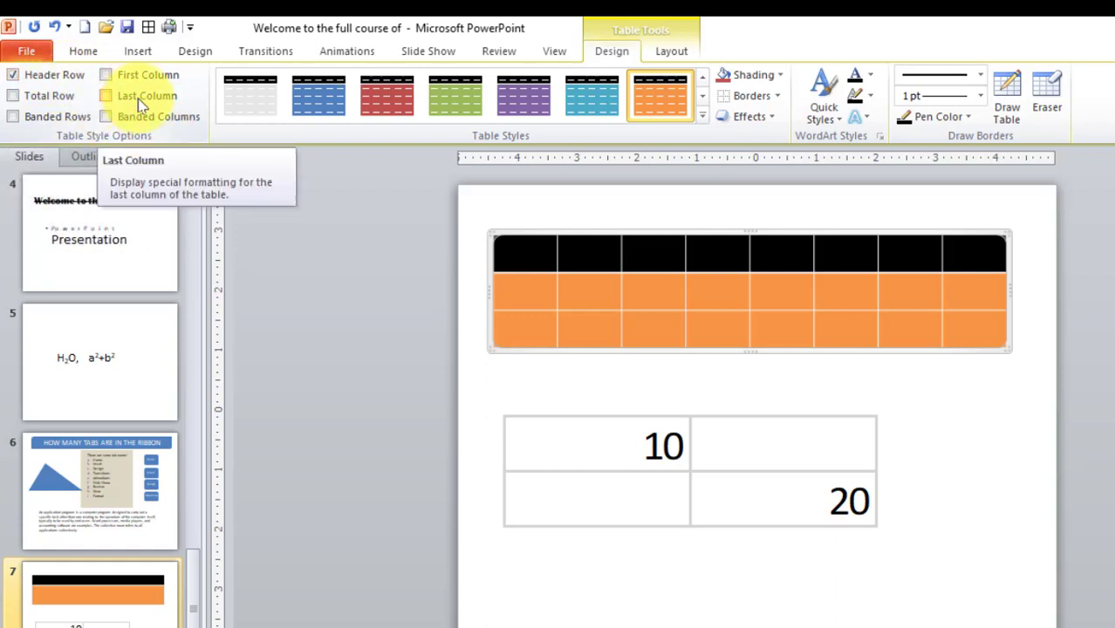
Apply Clear Table from the Table Styles gallery to the 8-column table.
click(702, 115)
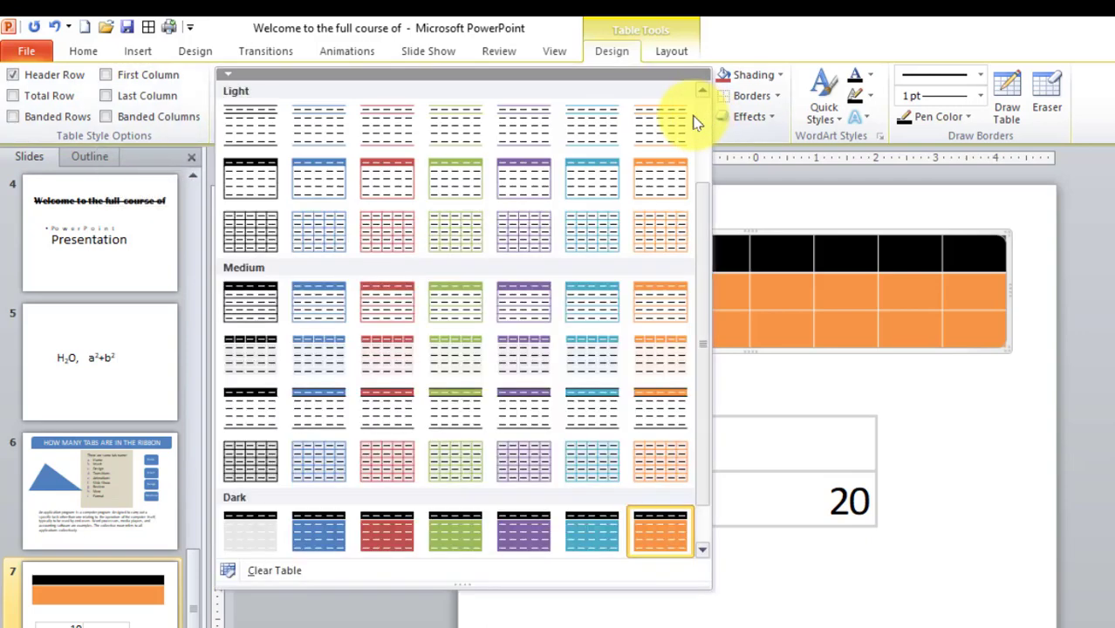
scroll(478, 412, down, 1)
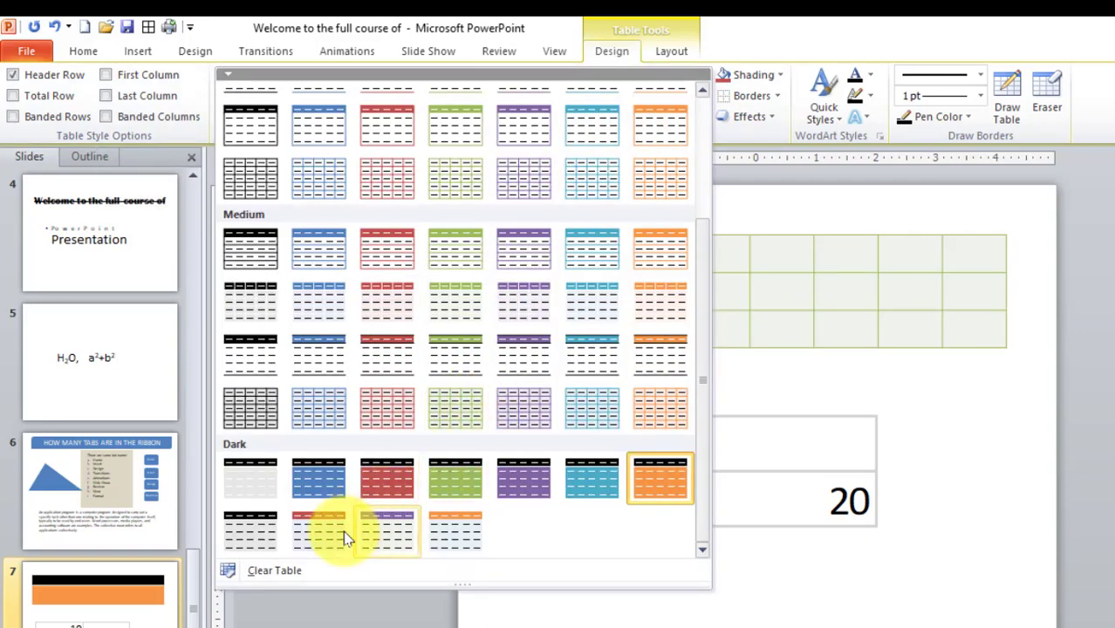
click(274, 572)
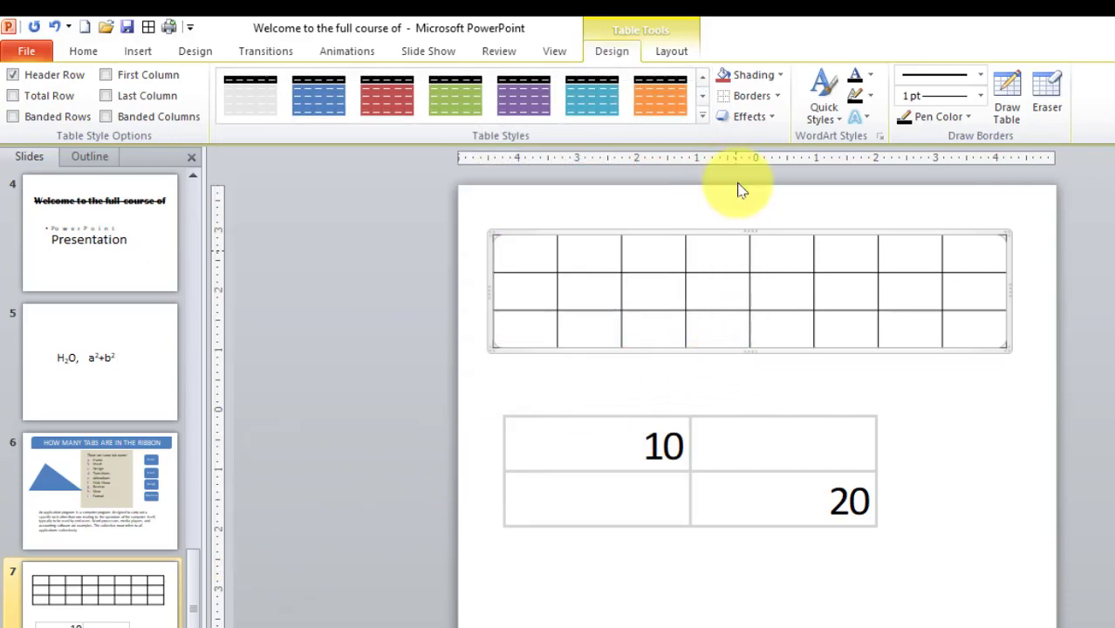
click(656, 104)
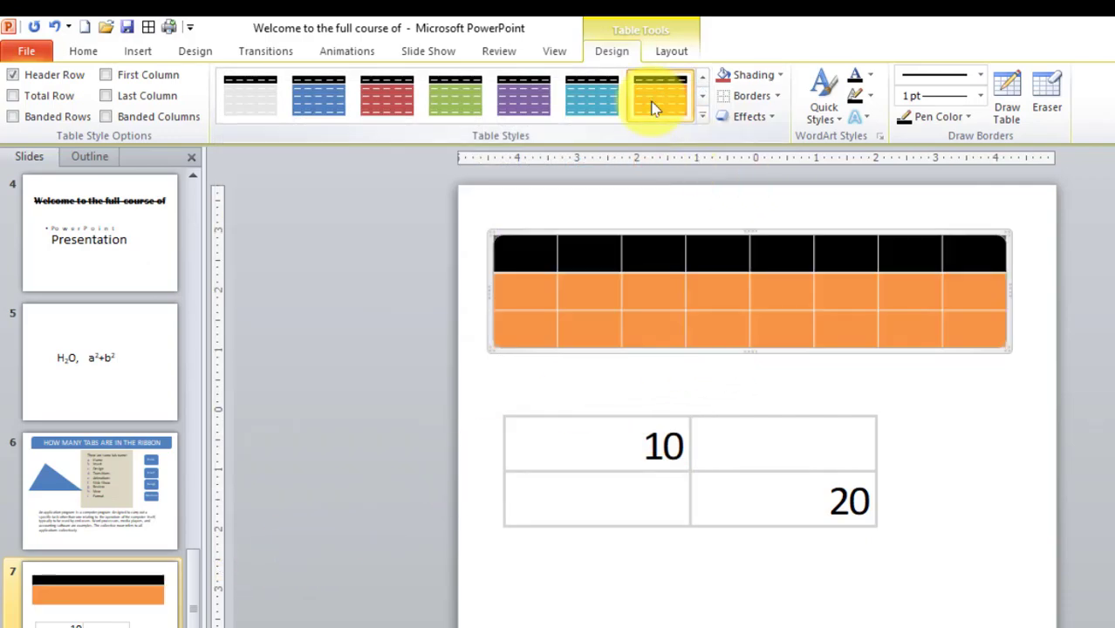
click(701, 116)
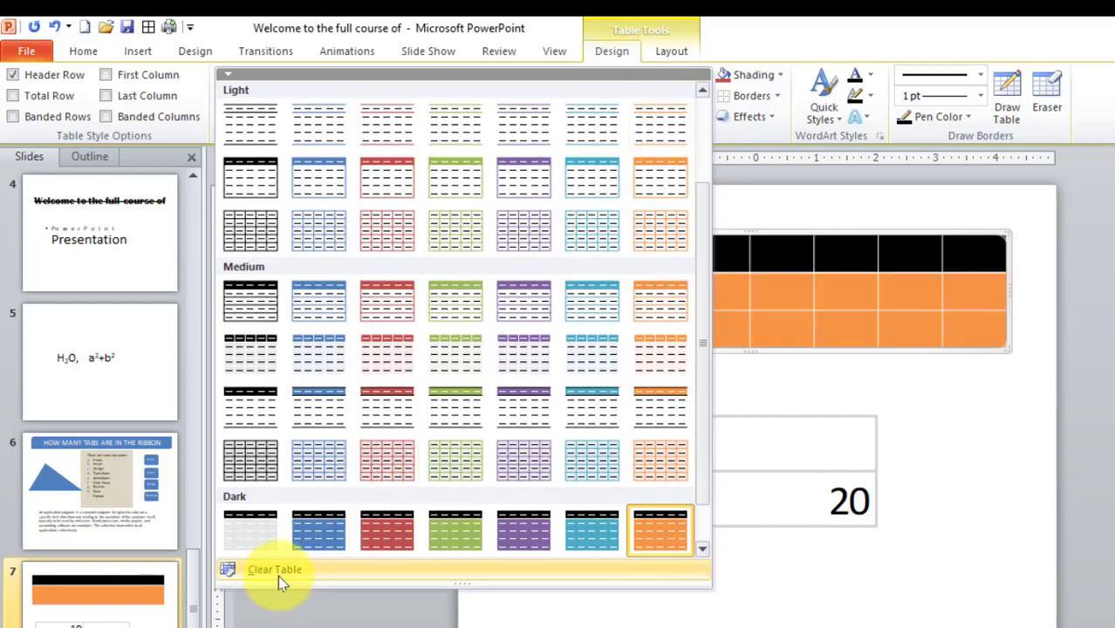
click(281, 580)
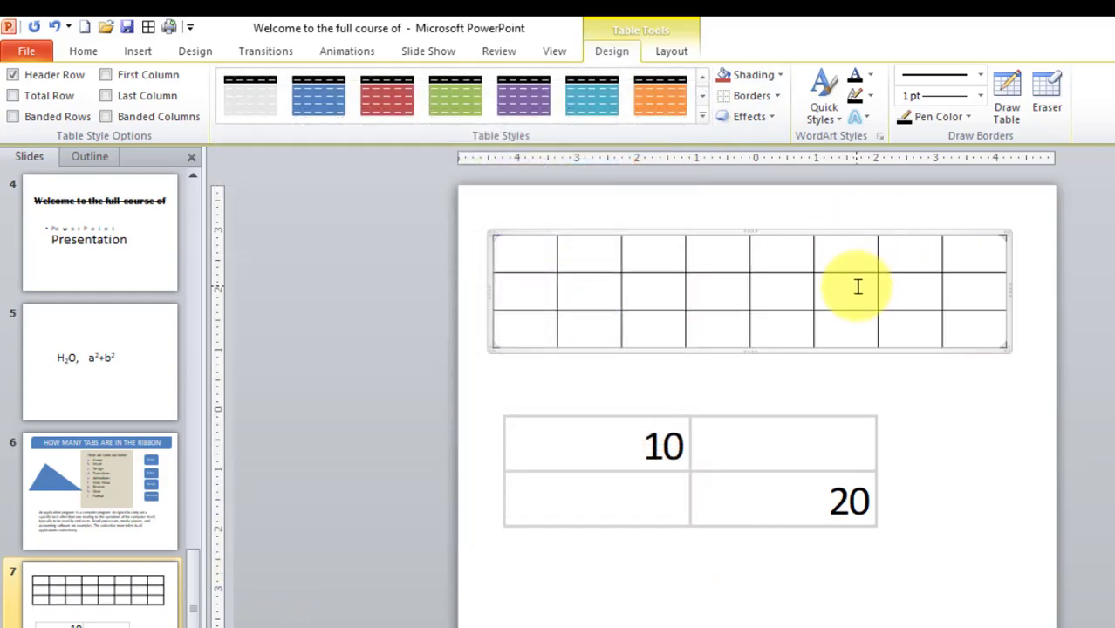
click(833, 260)
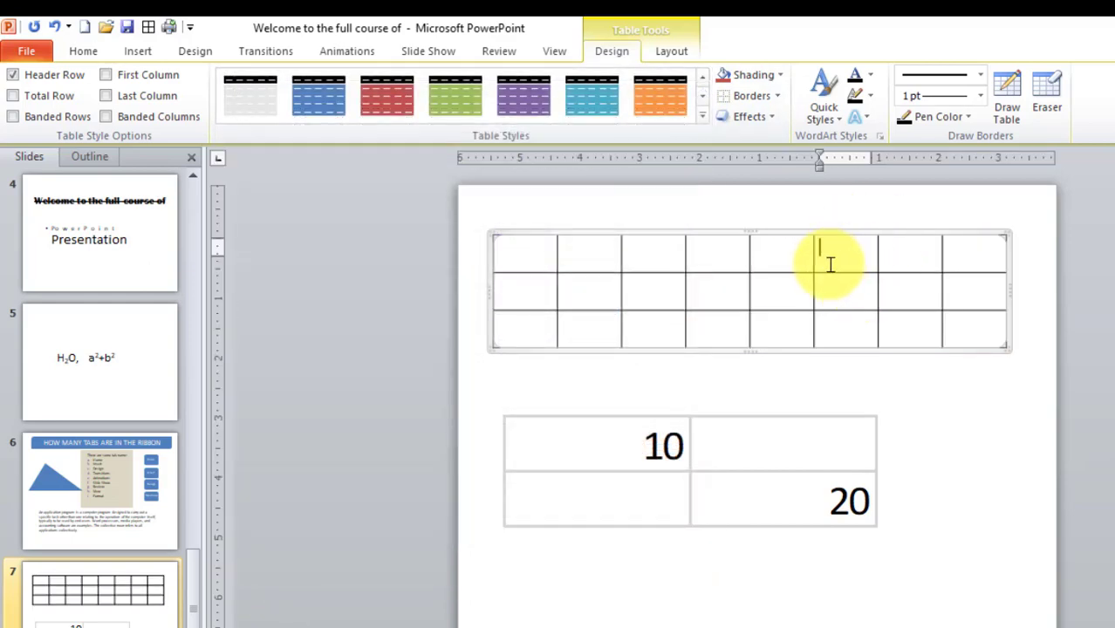
Shade the entire 8-column table with a dark blue gradient variation.
click(765, 231)
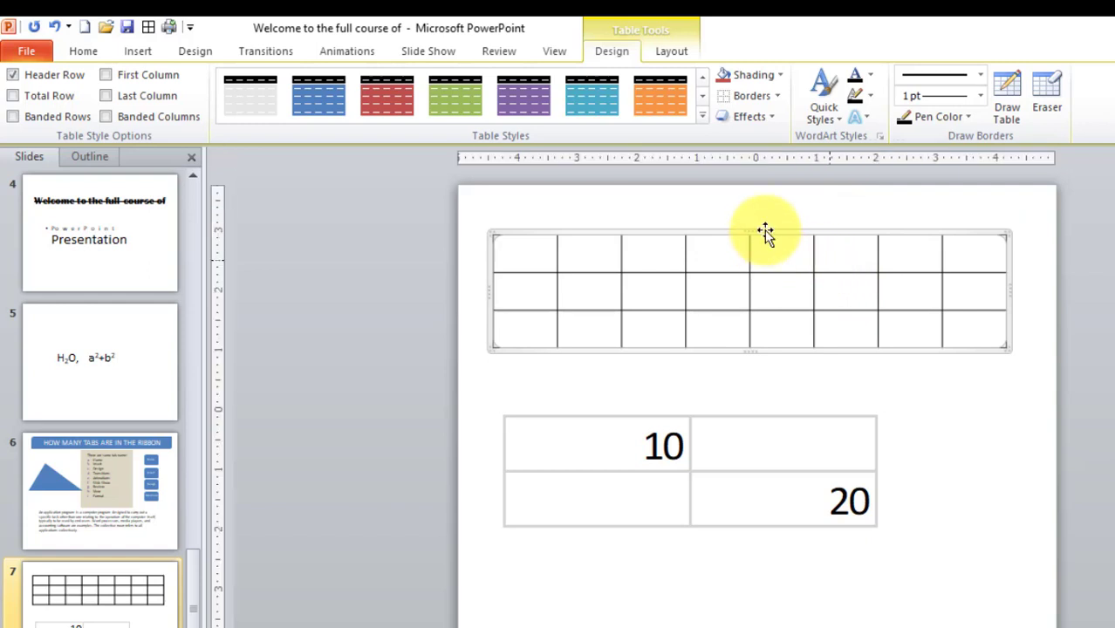
click(775, 73)
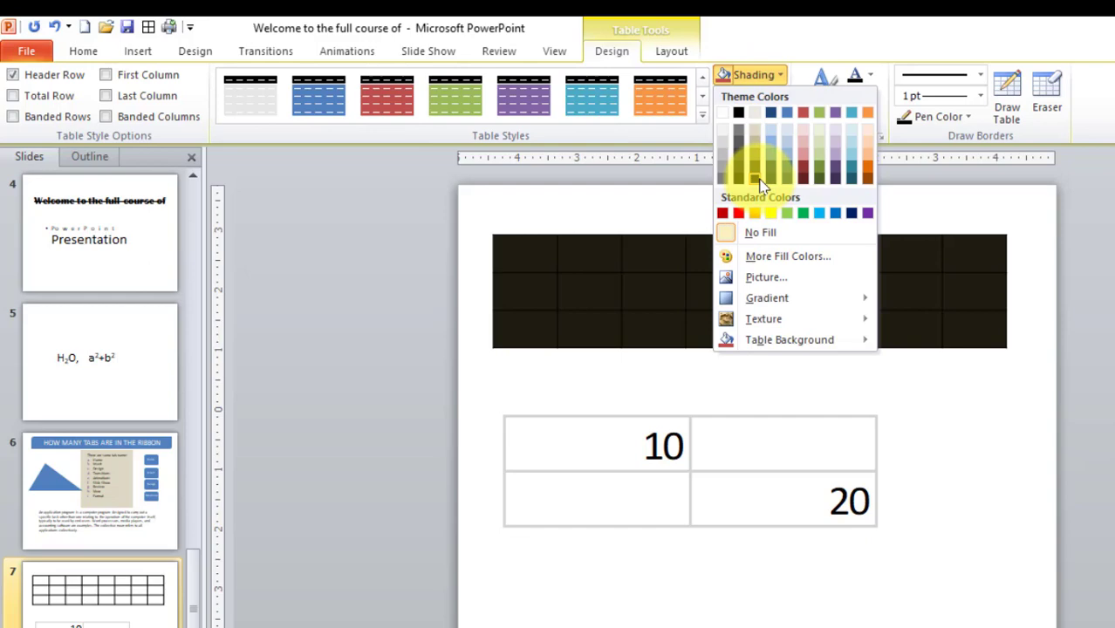
mouse_move(753, 297)
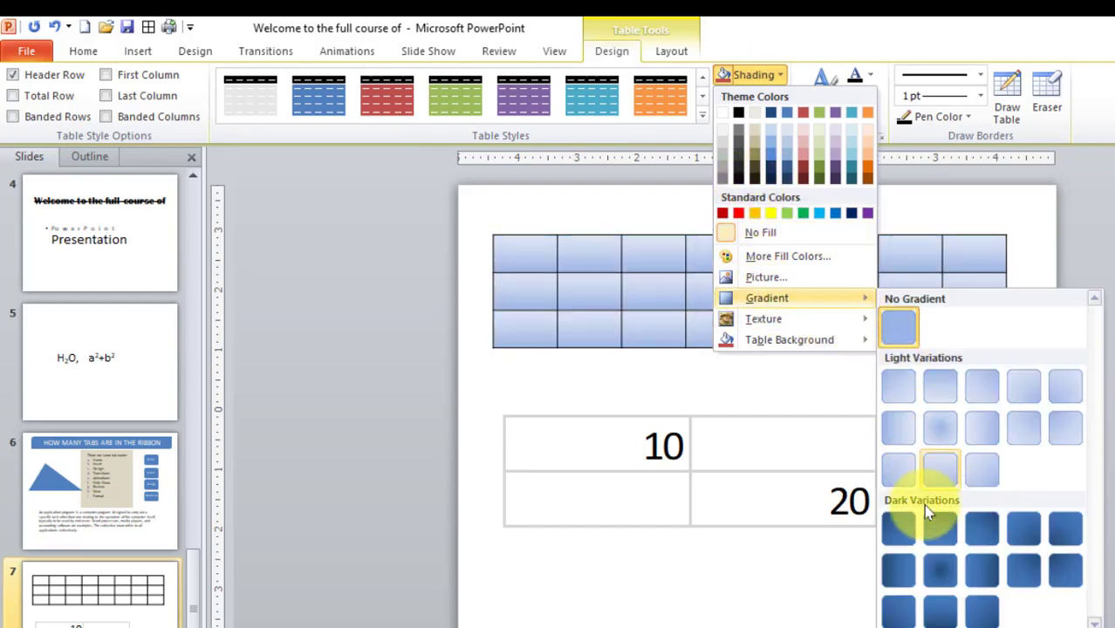
click(937, 531)
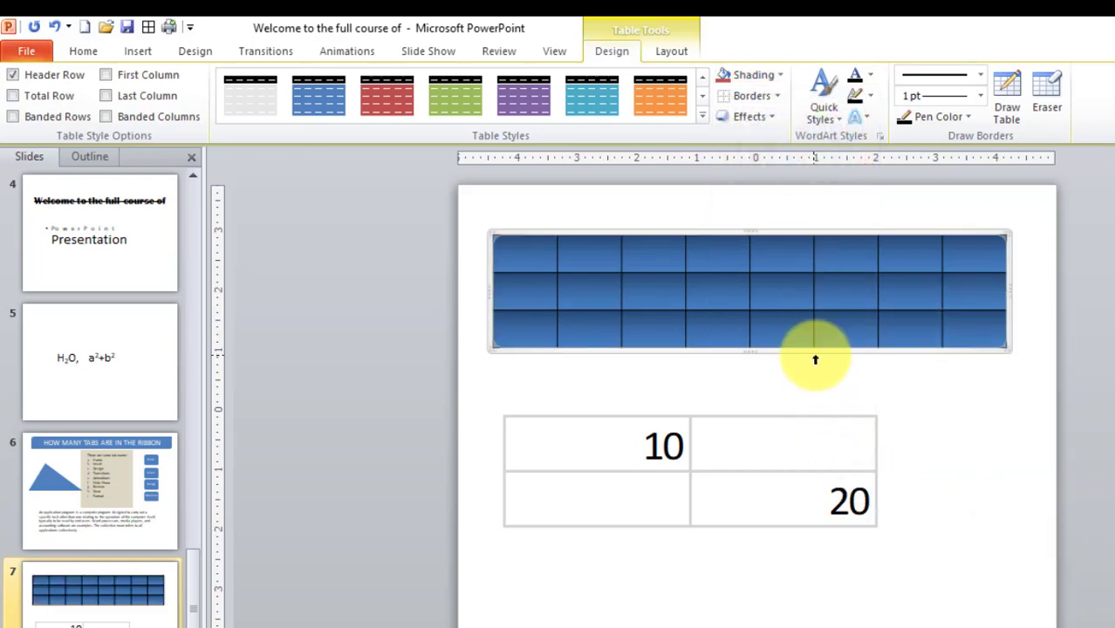
click(768, 124)
Preview shadow, cell bevel and reflection effects on the blue table without applying any.
mouse_move(790, 197)
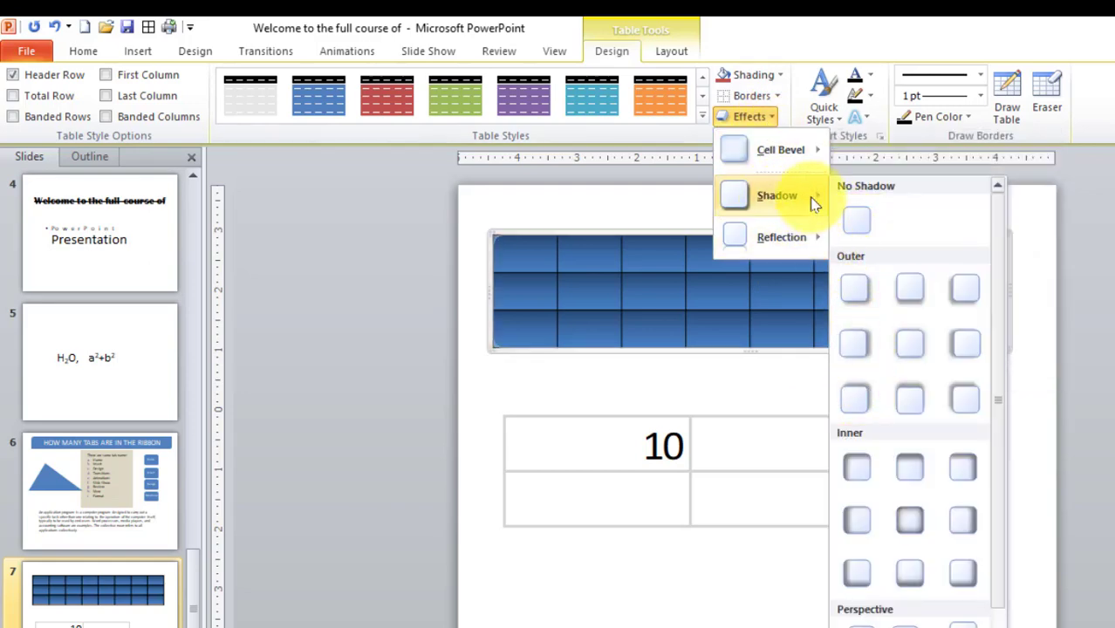
mouse_move(808, 151)
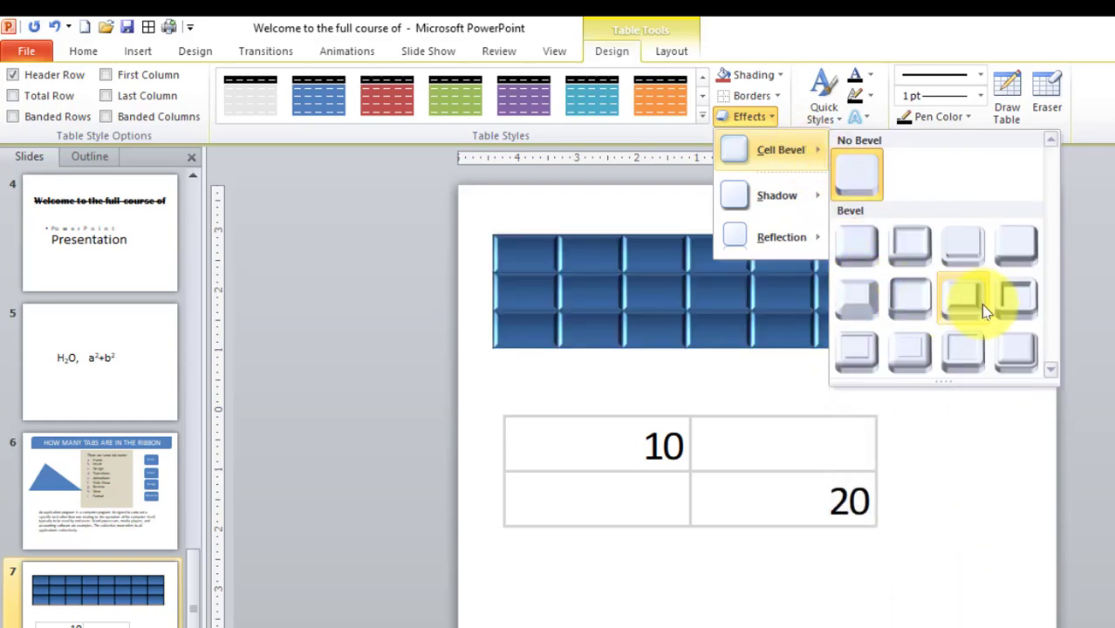
mouse_move(808, 246)
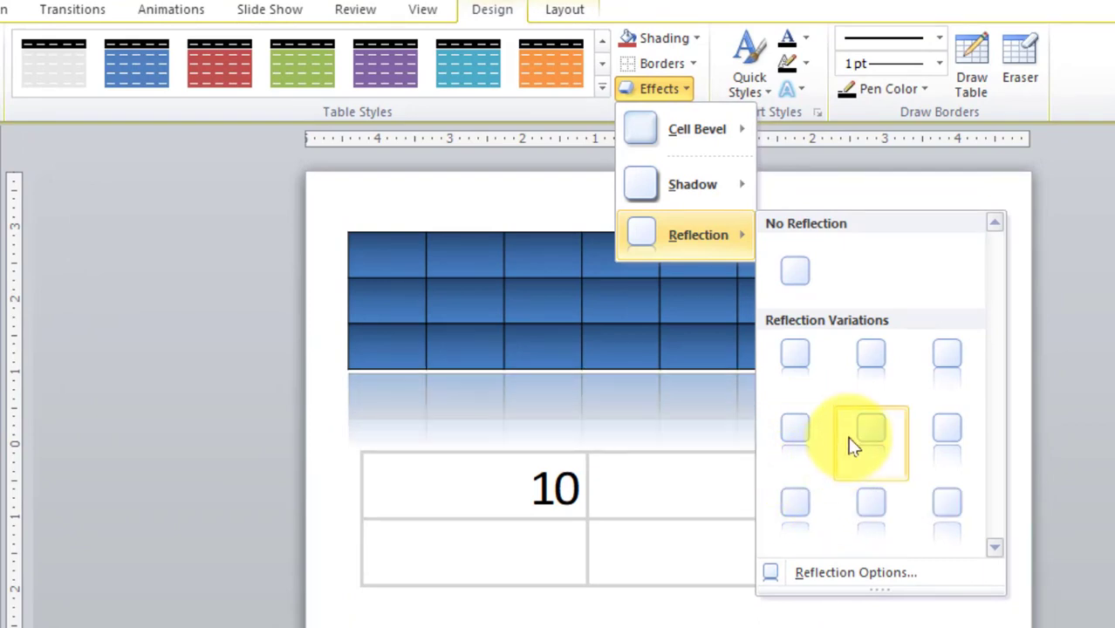
click(533, 217)
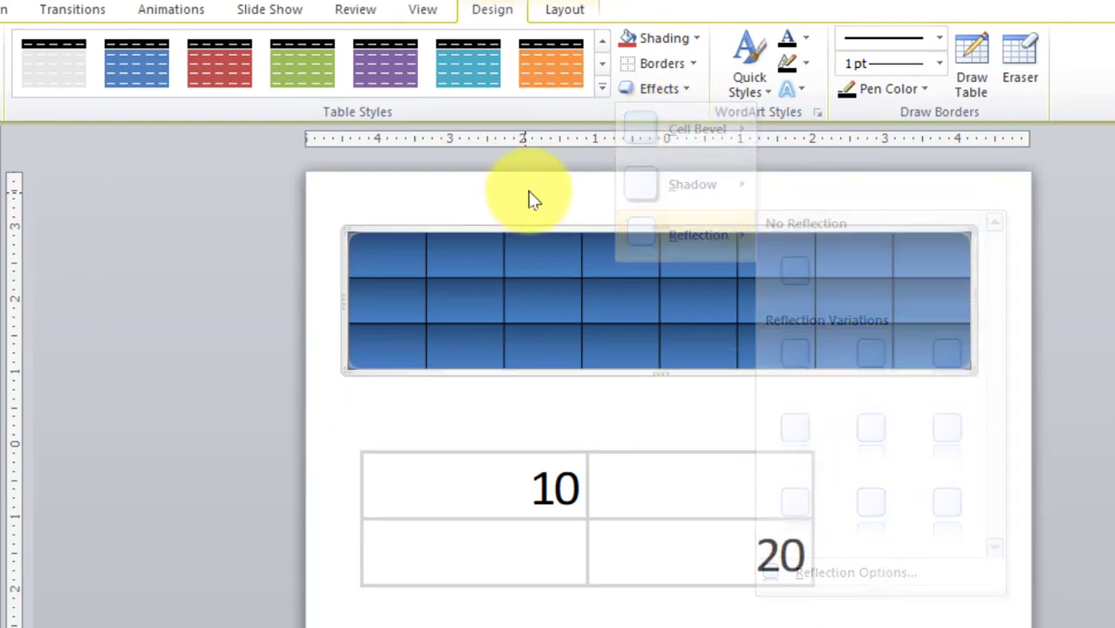
click(697, 62)
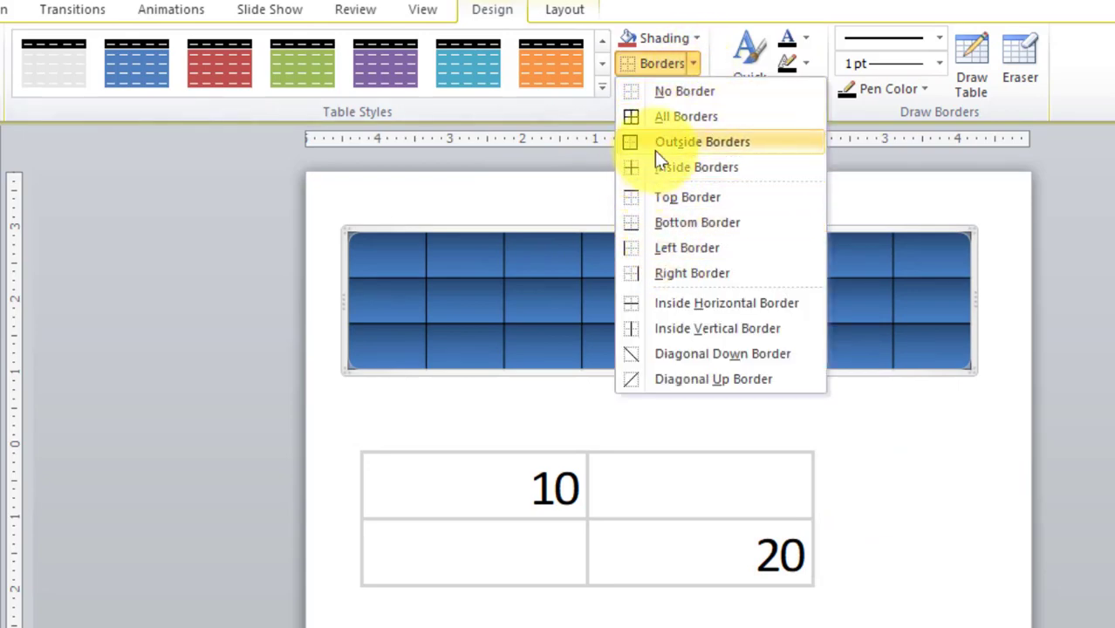
Apply No Border to the table, then give the fourth top-row cell All Borders.
click(675, 90)
click(632, 274)
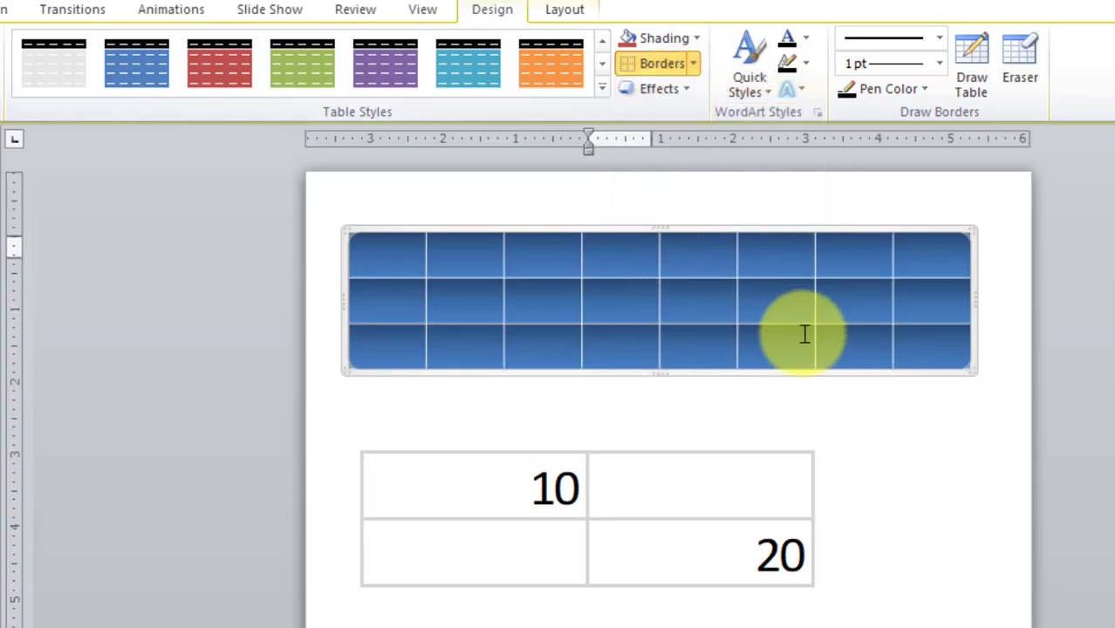
click(693, 64)
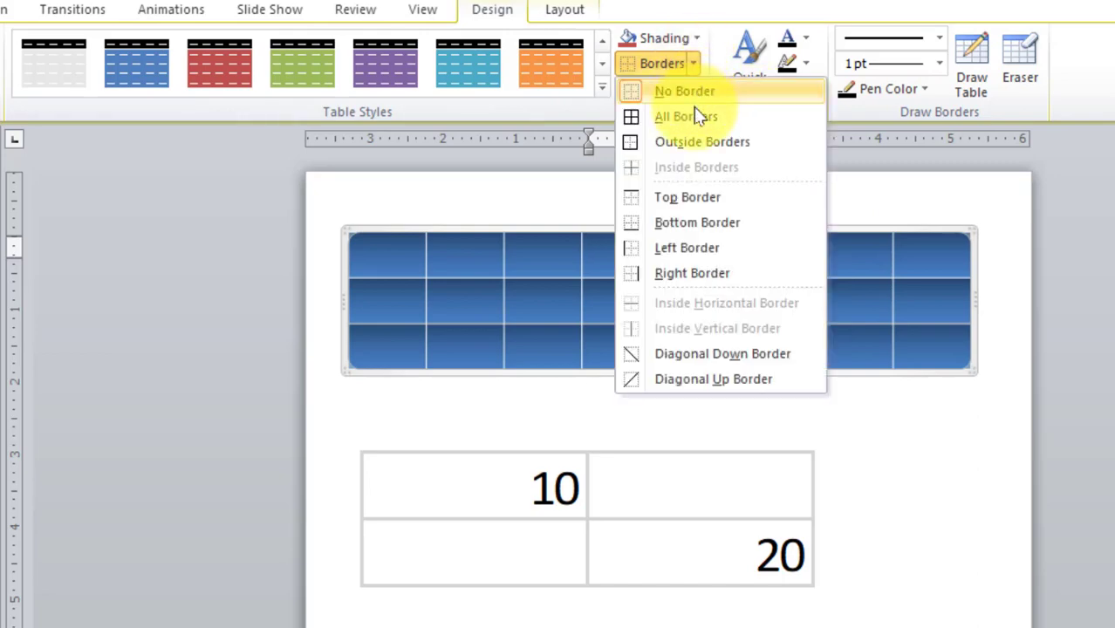
click(692, 116)
click(694, 65)
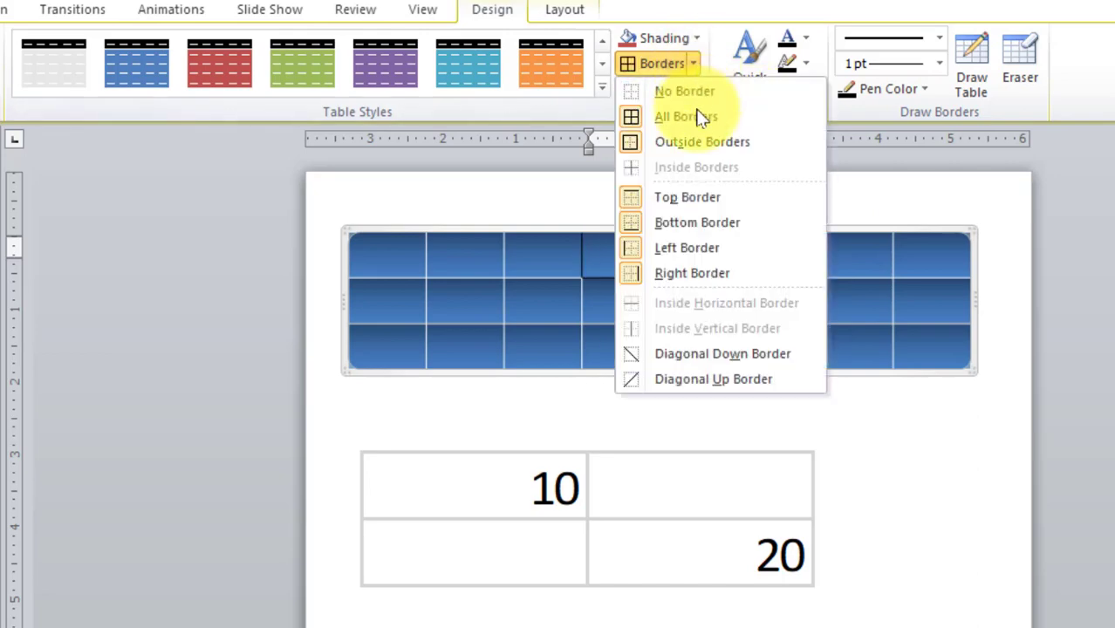
click(688, 123)
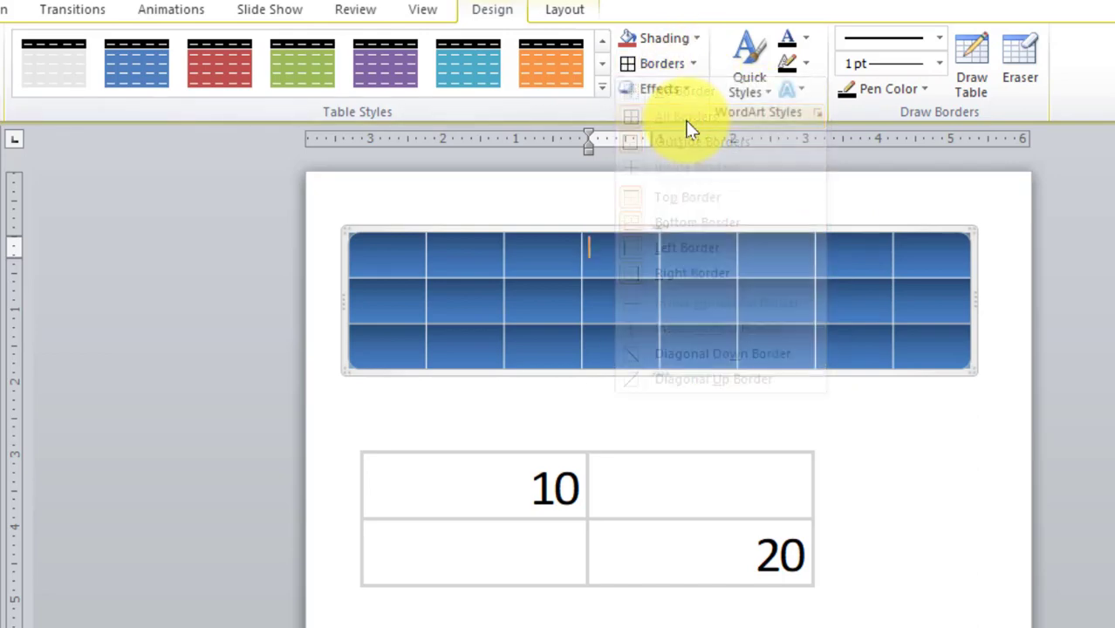
Enter 'A' in the first top-row cell and 'BCD' in the second, then select BCD.
click(768, 92)
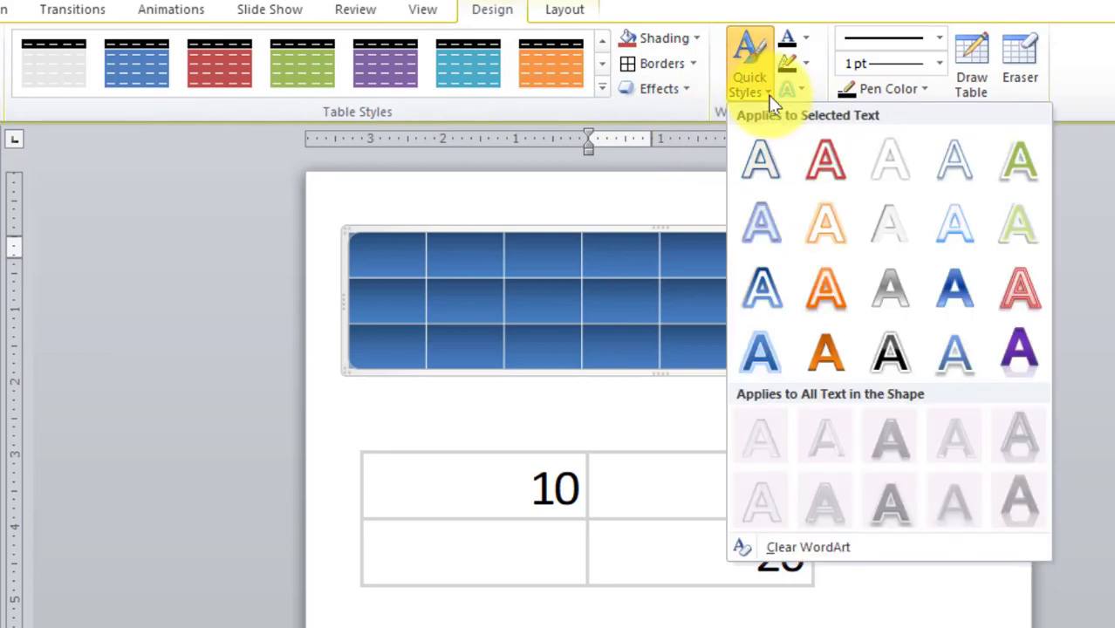
click(634, 253)
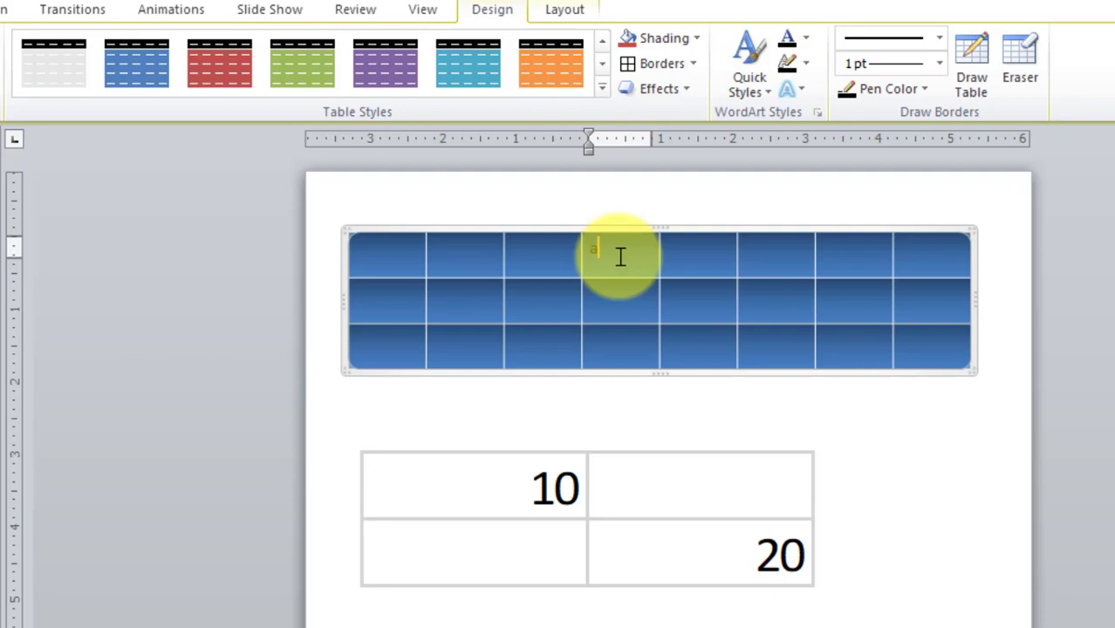
key(shift+Tab)
key(shift+Tab)
key(shift+Tab)
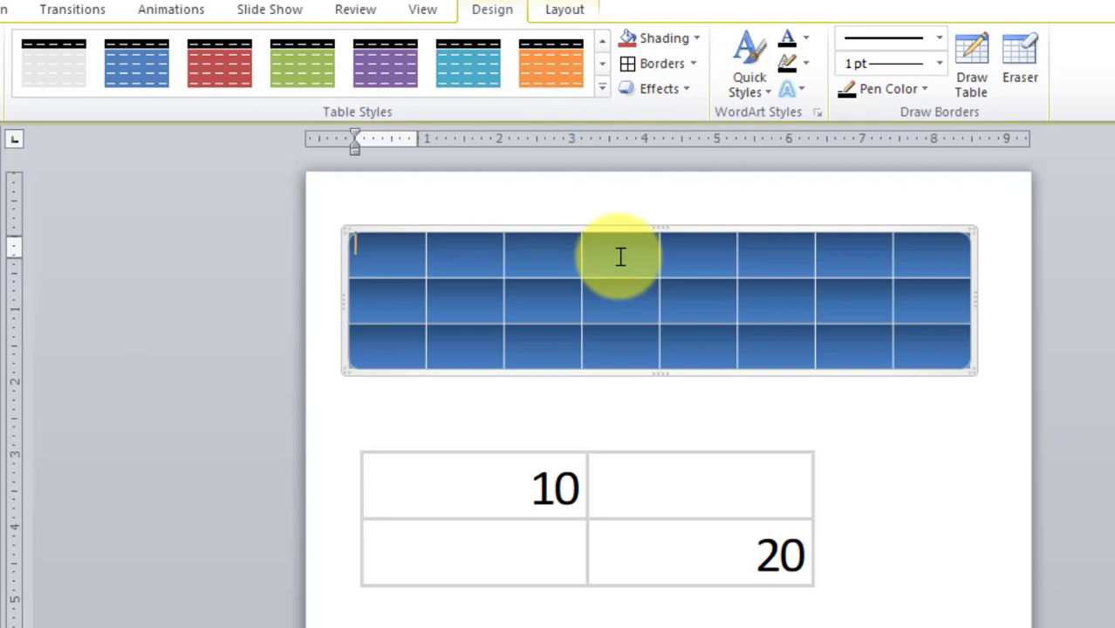
key(Tab)
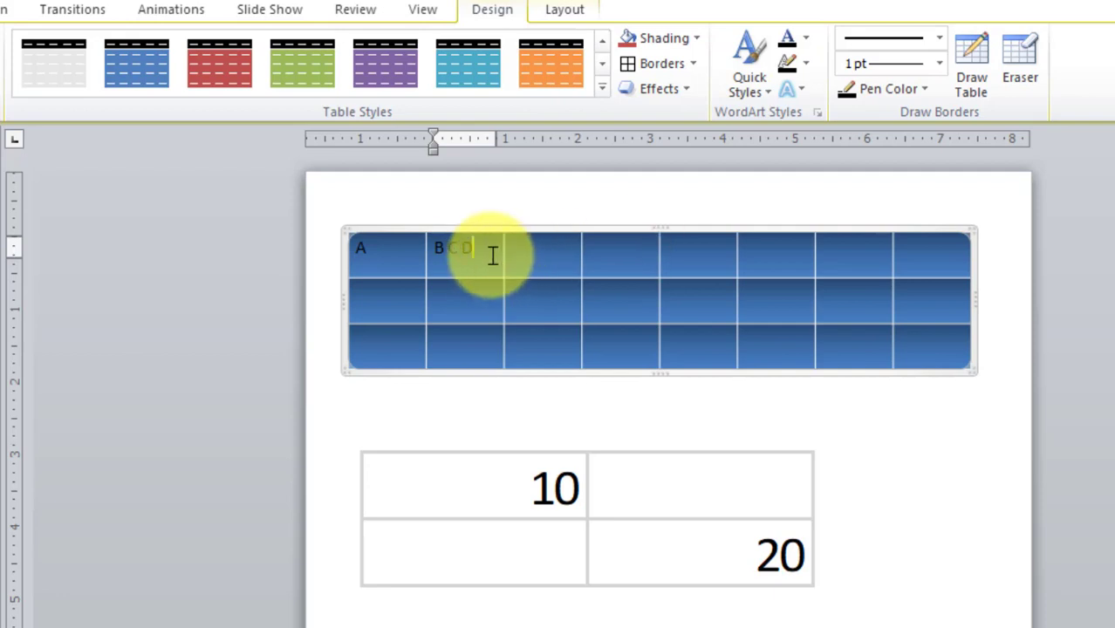
drag(490, 254, 430, 250)
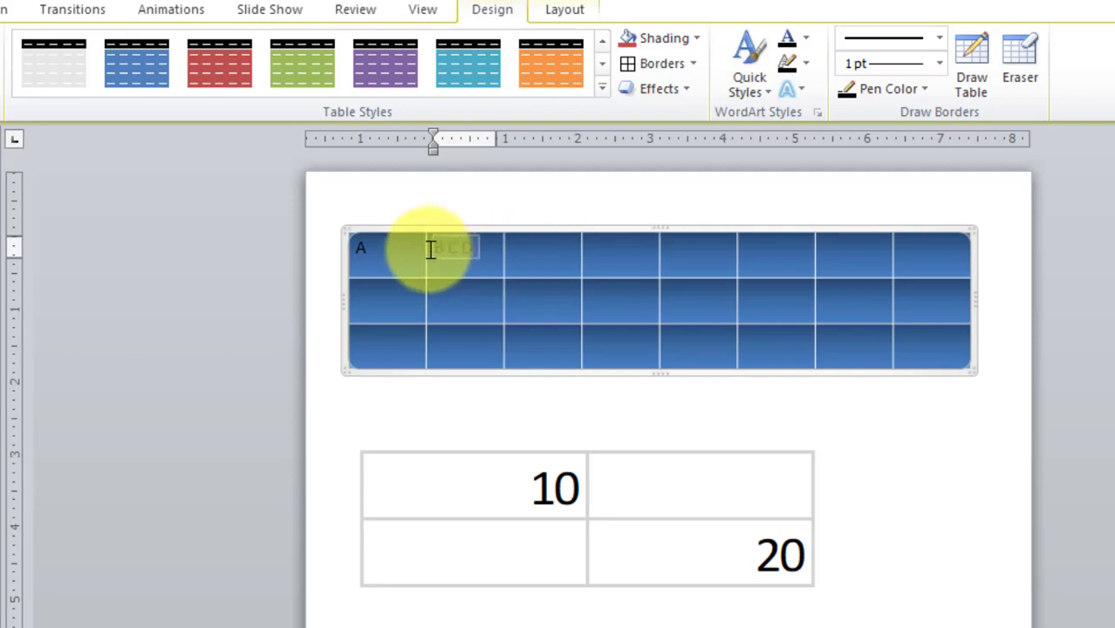
click(745, 90)
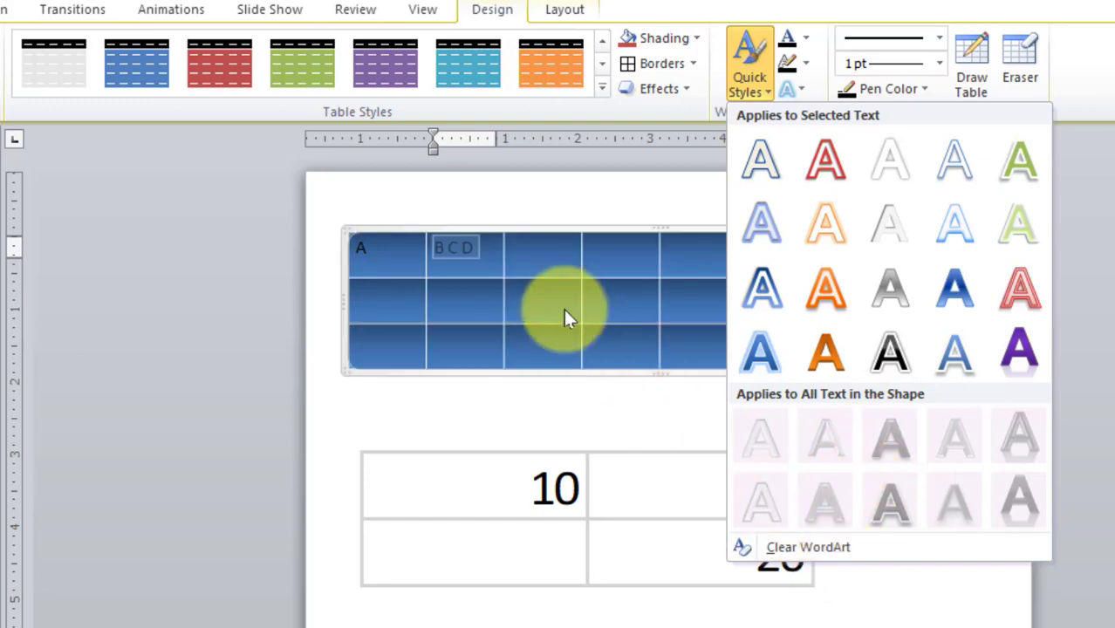
Browse WordArt styles, text fill and text outline colours for BCD without applying any.
click(546, 260)
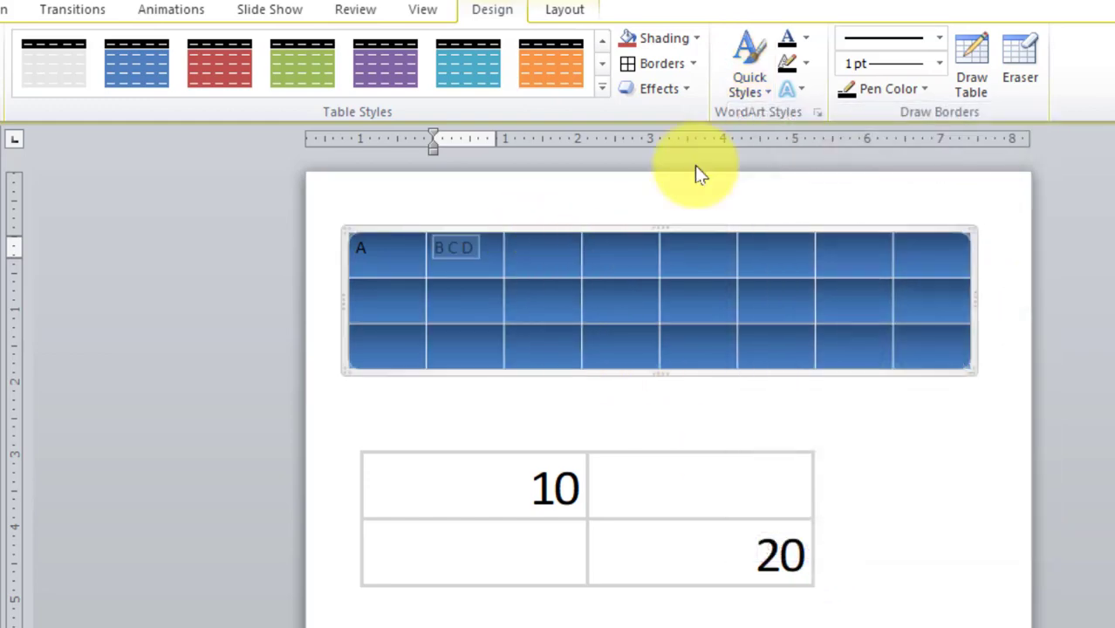
click(807, 38)
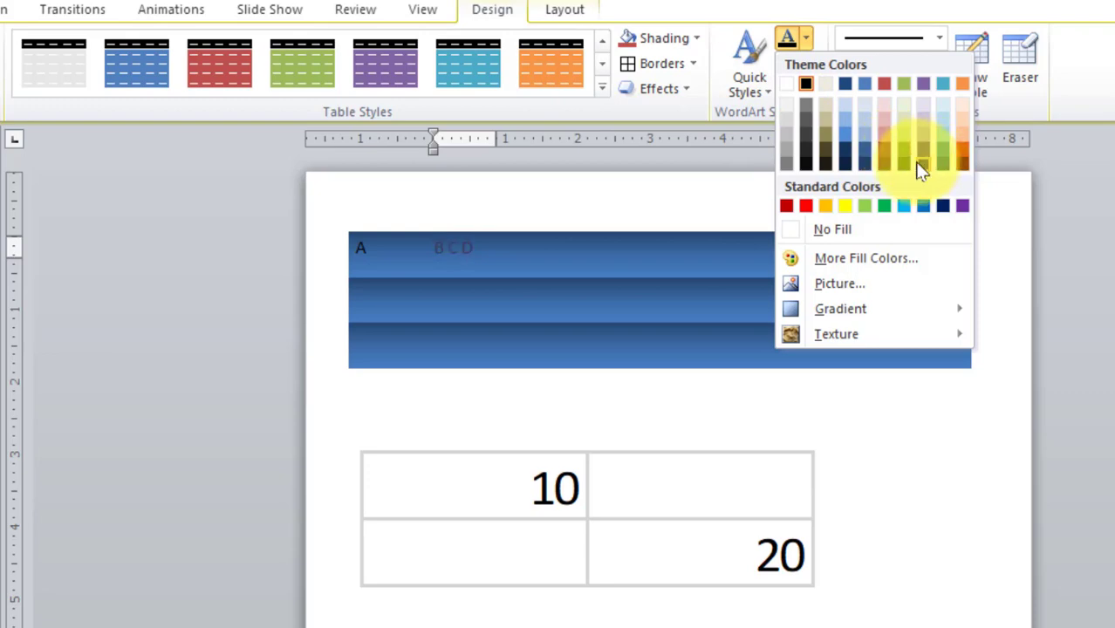
click(818, 35)
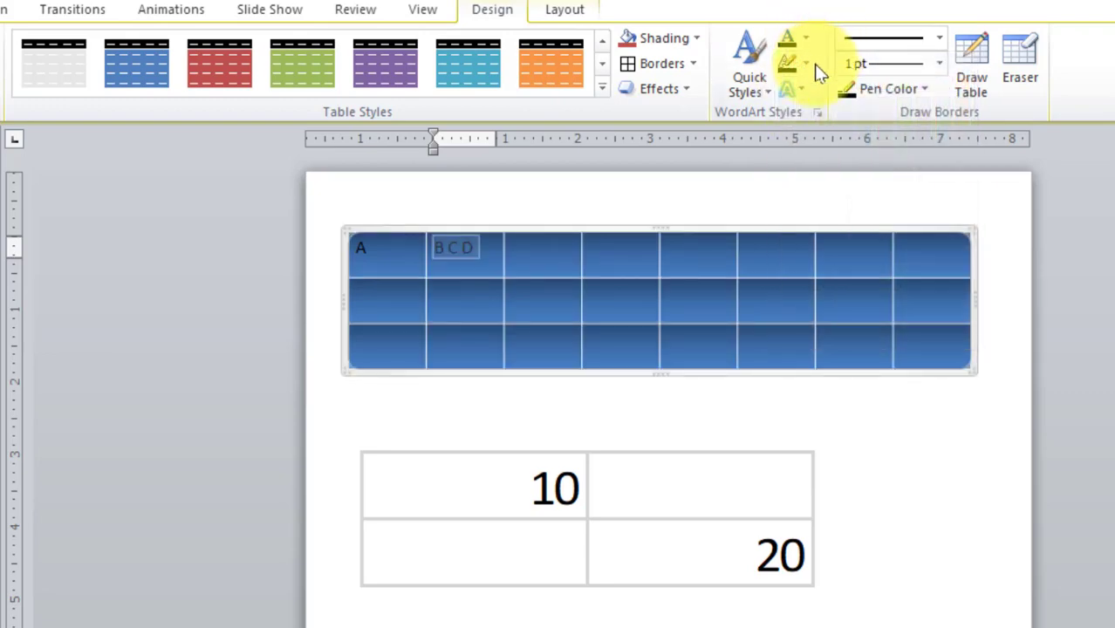
click(803, 68)
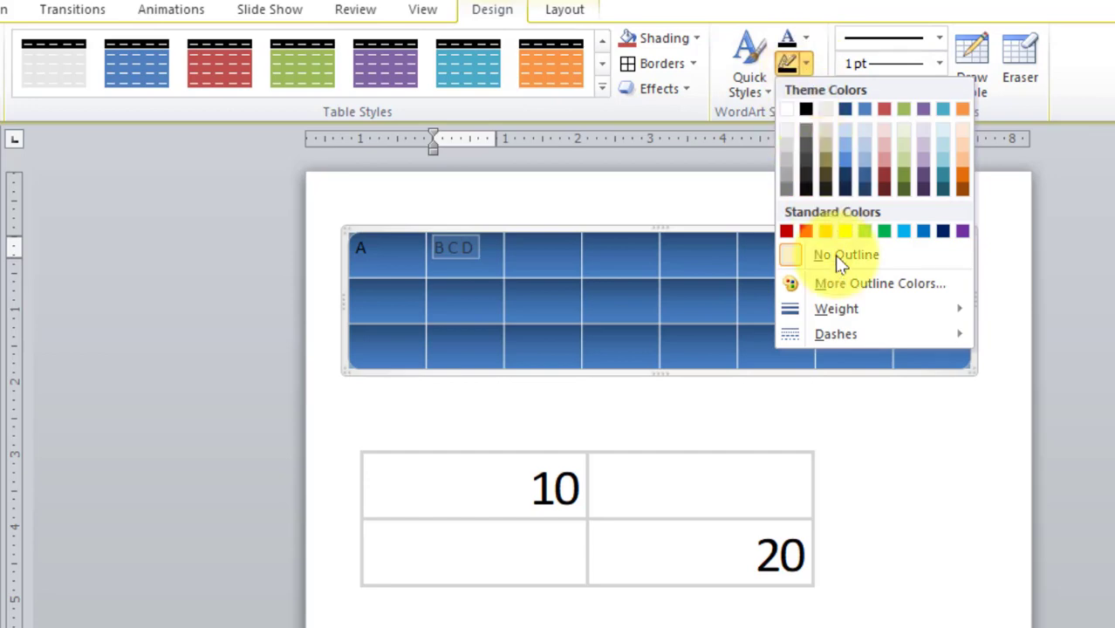
mouse_move(832, 314)
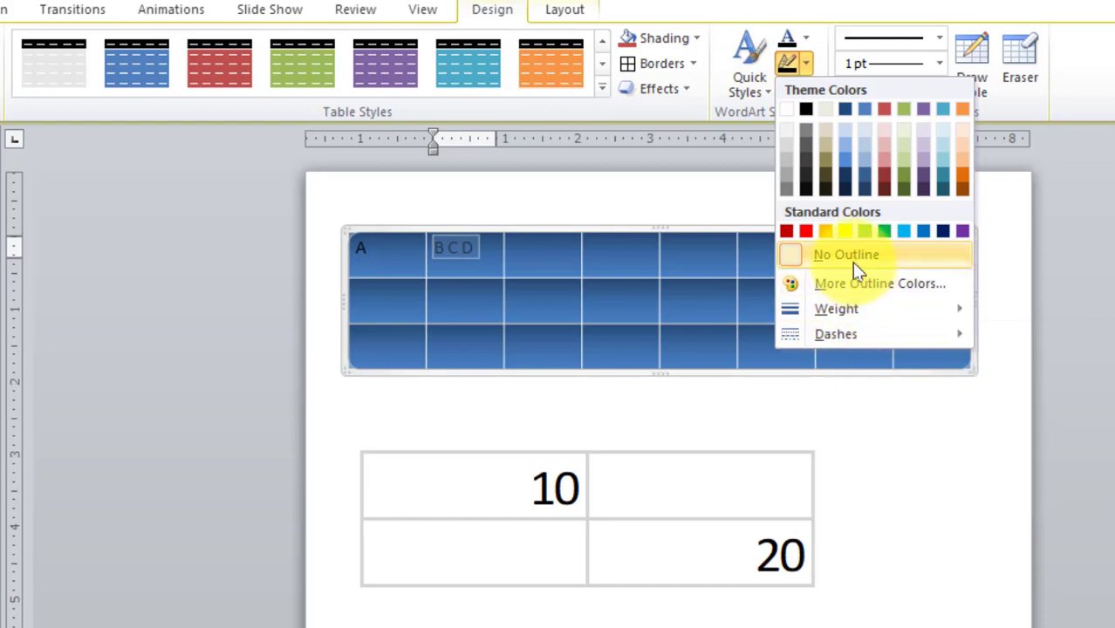
click(697, 39)
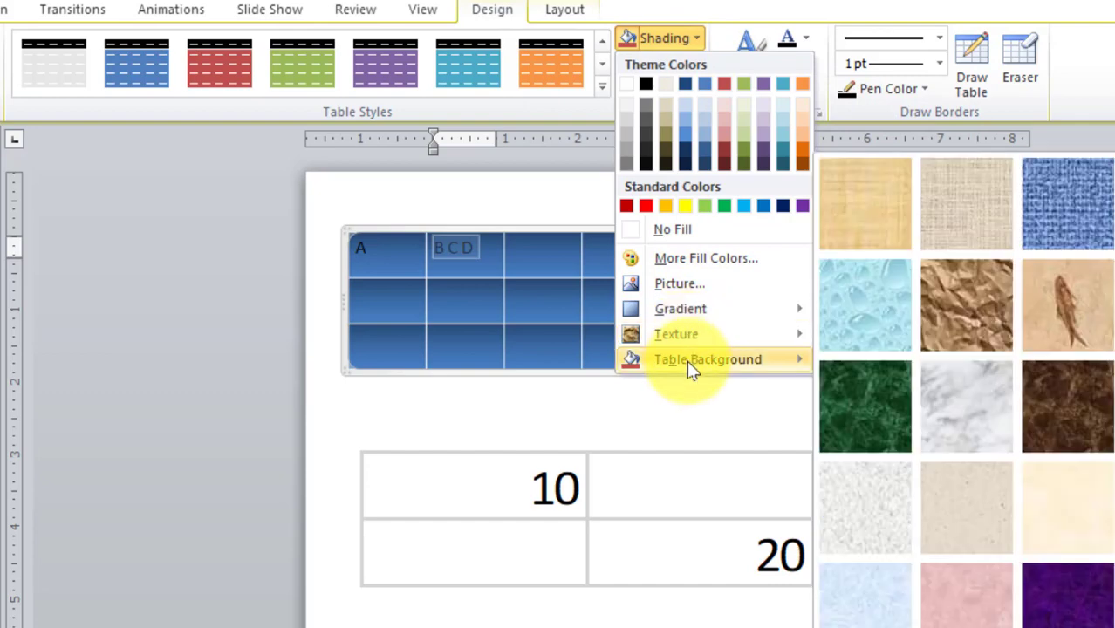
Fill the whole table with the doctors picture from the Desktop as a picture fill.
mouse_move(689, 366)
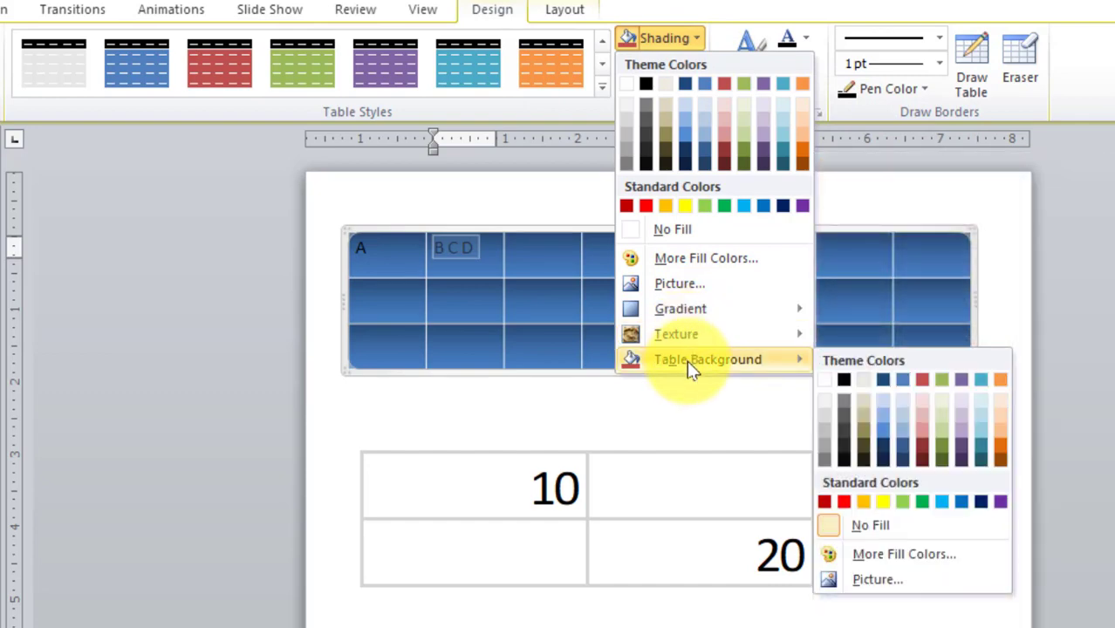
click(689, 288)
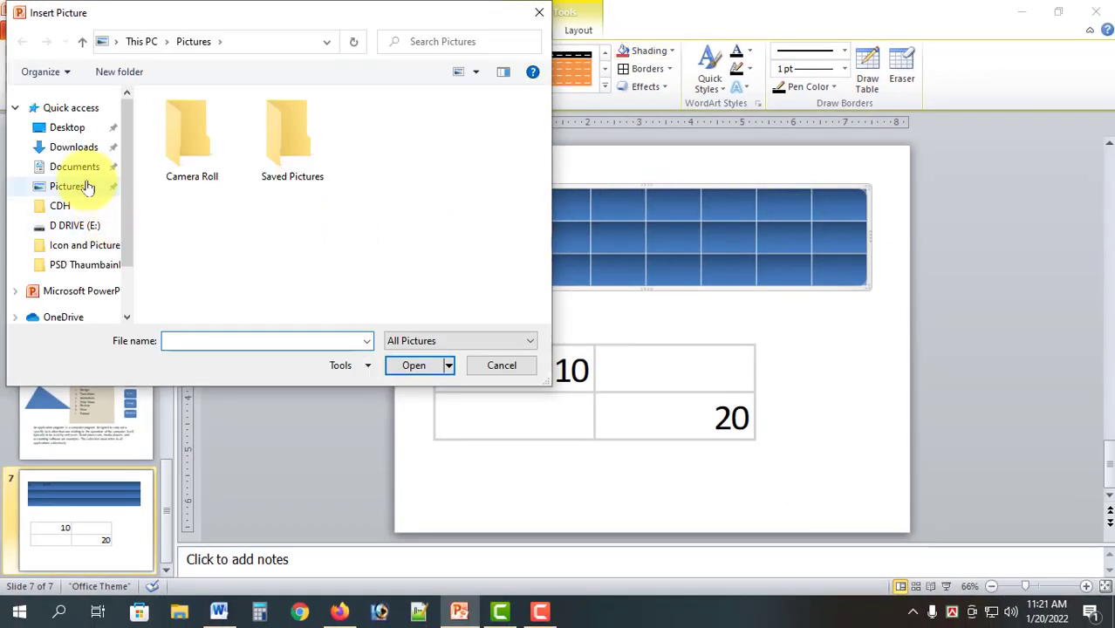
click(79, 131)
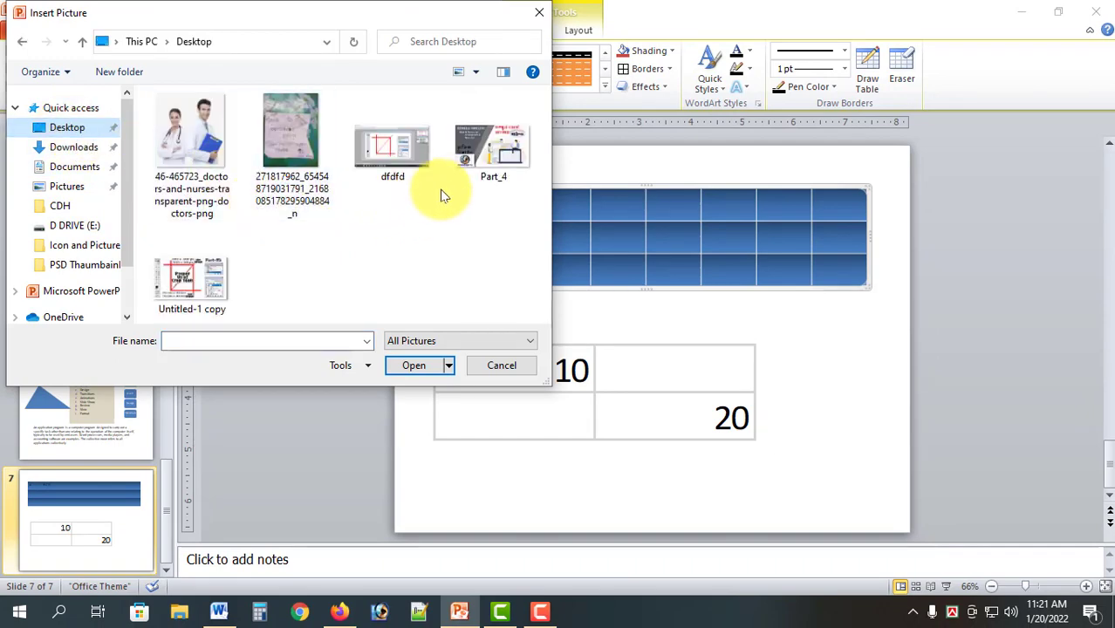
click(178, 188)
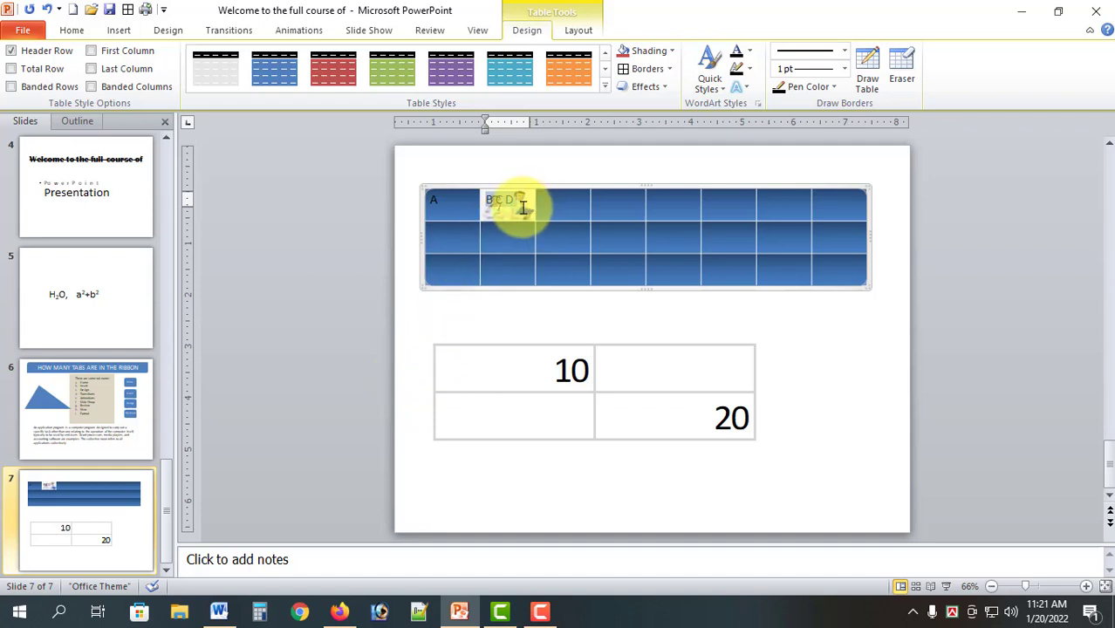
click(423, 188)
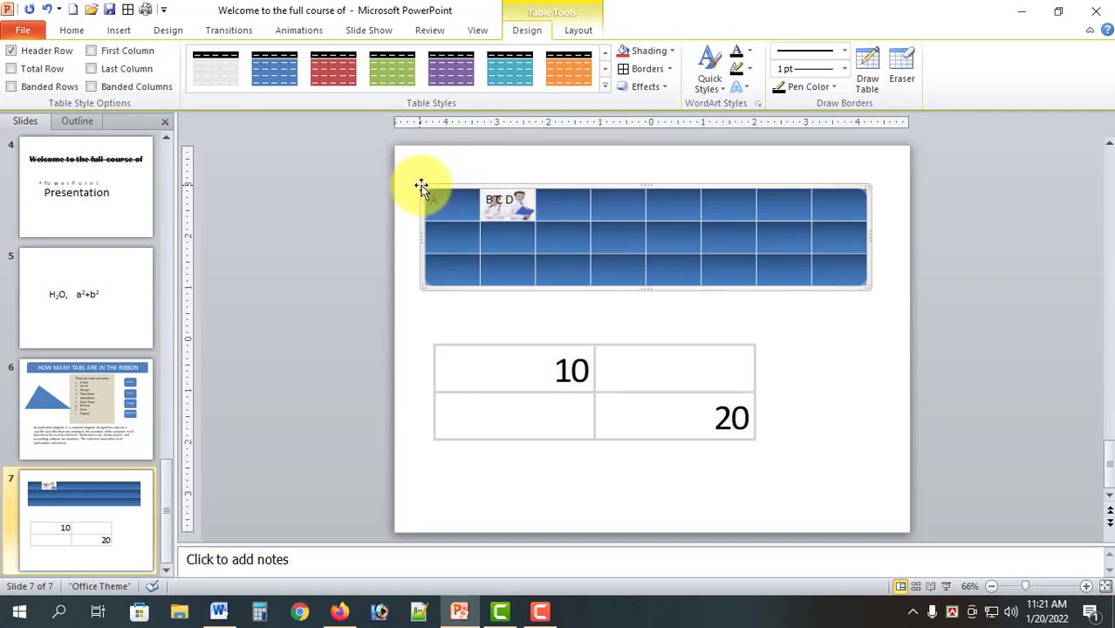
click(641, 50)
click(645, 225)
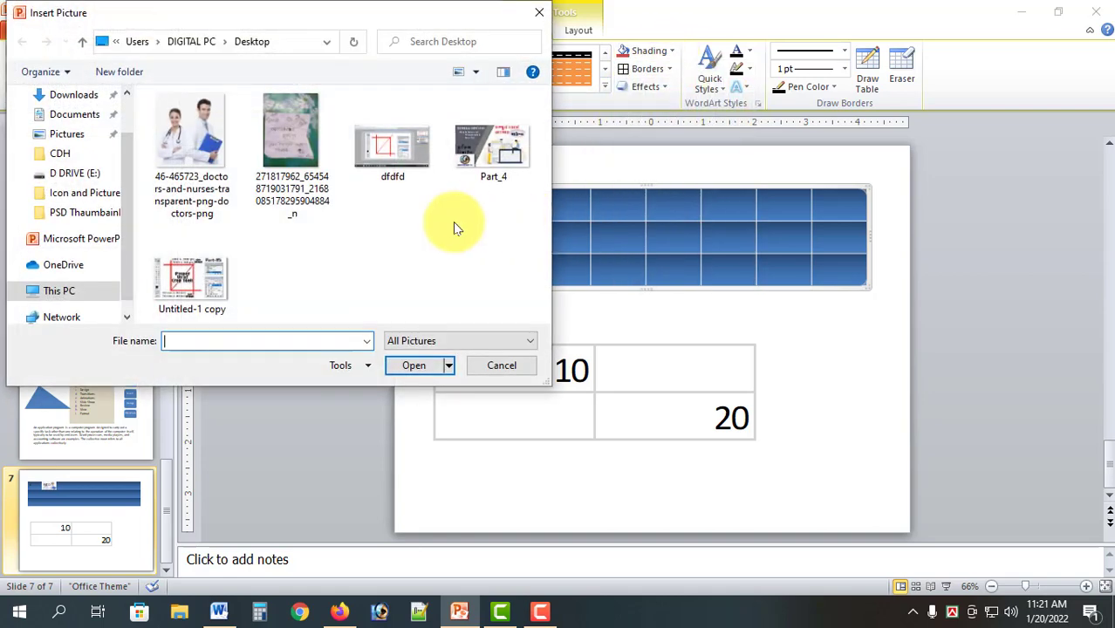
click(183, 120)
click(410, 366)
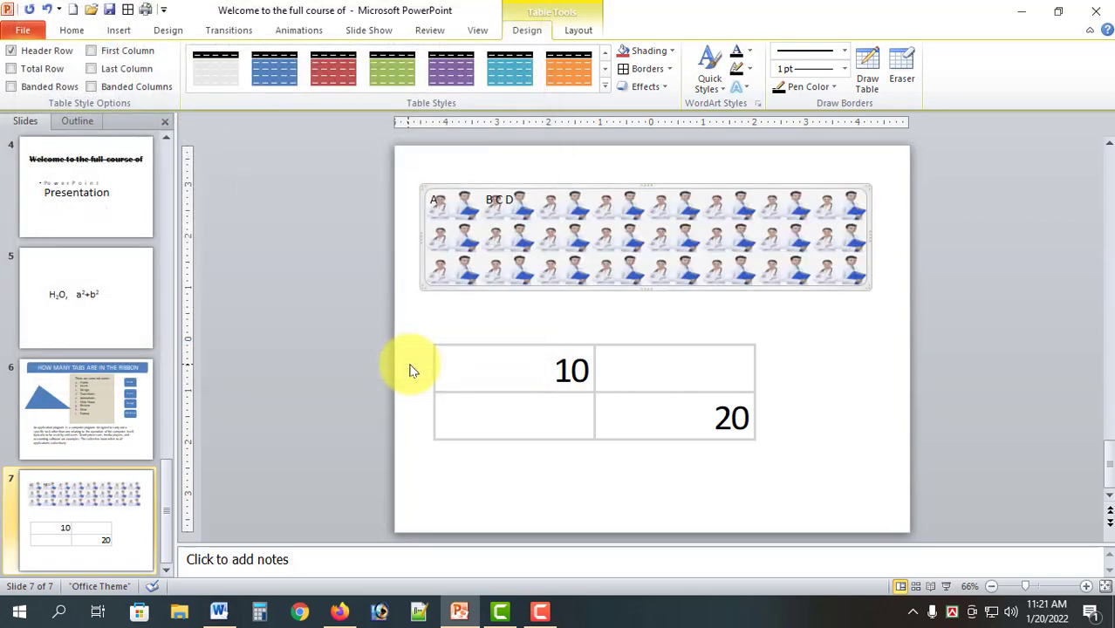
Undo the picture fill so the table and B C D cell return to blue.
click(560, 241)
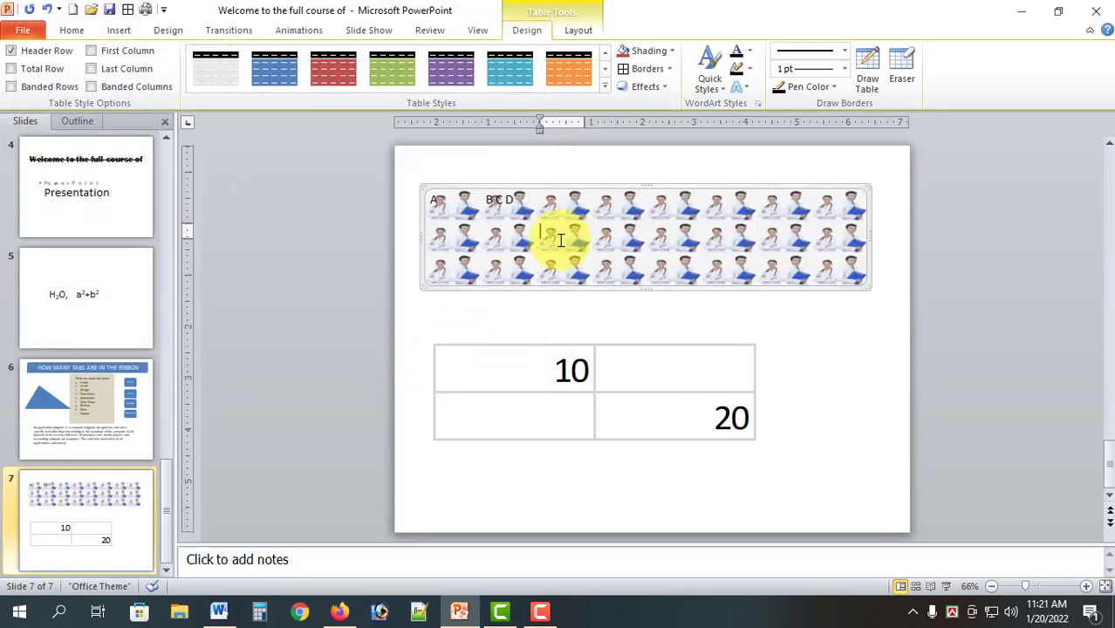
click(633, 235)
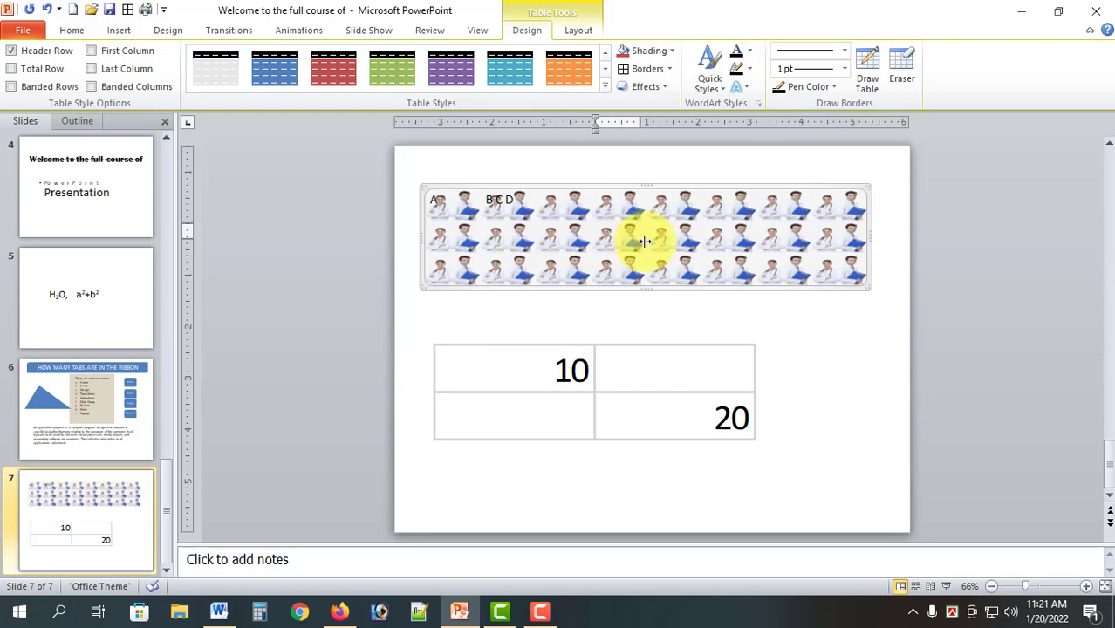
click(645, 242)
key(ctrl+z)
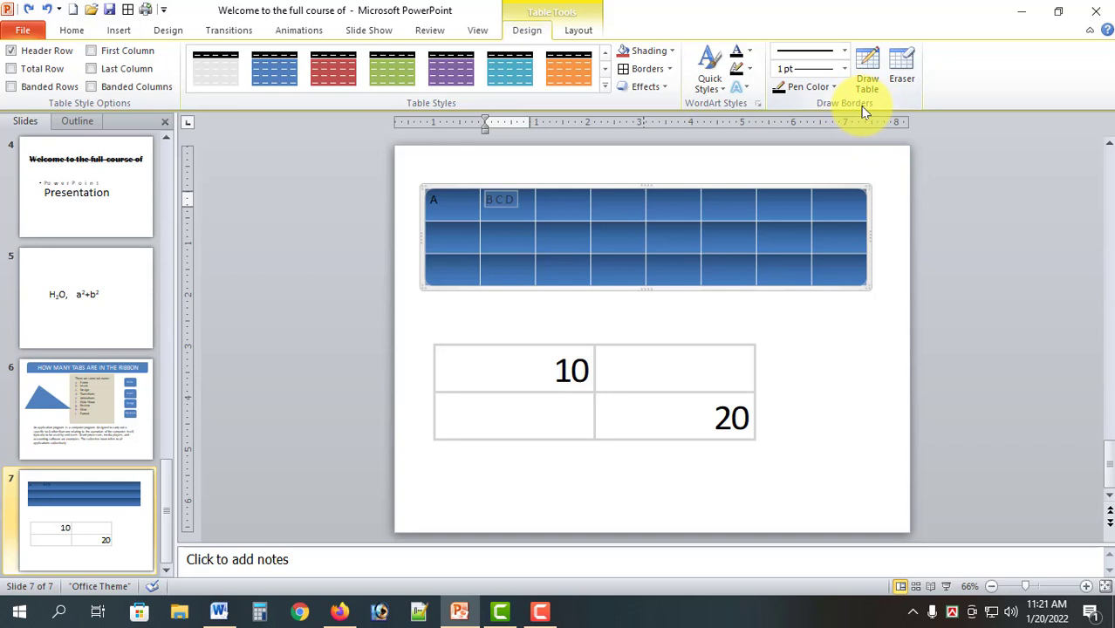
Enlarge the blue table down over the 10/20 table and shift two column borders left.
click(649, 213)
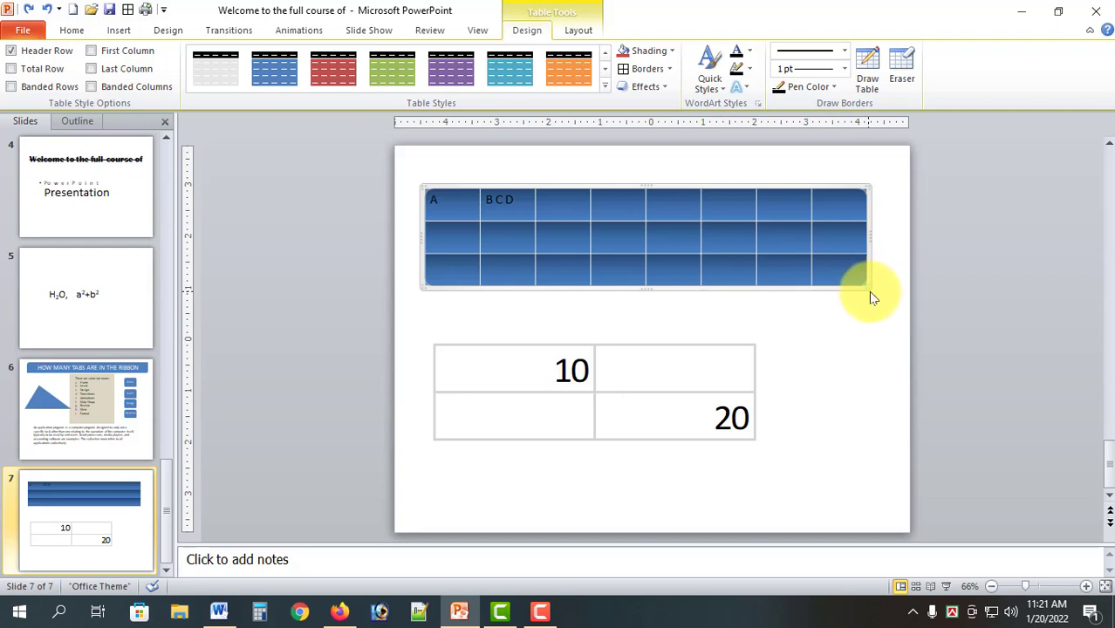
drag(867, 289, 882, 361)
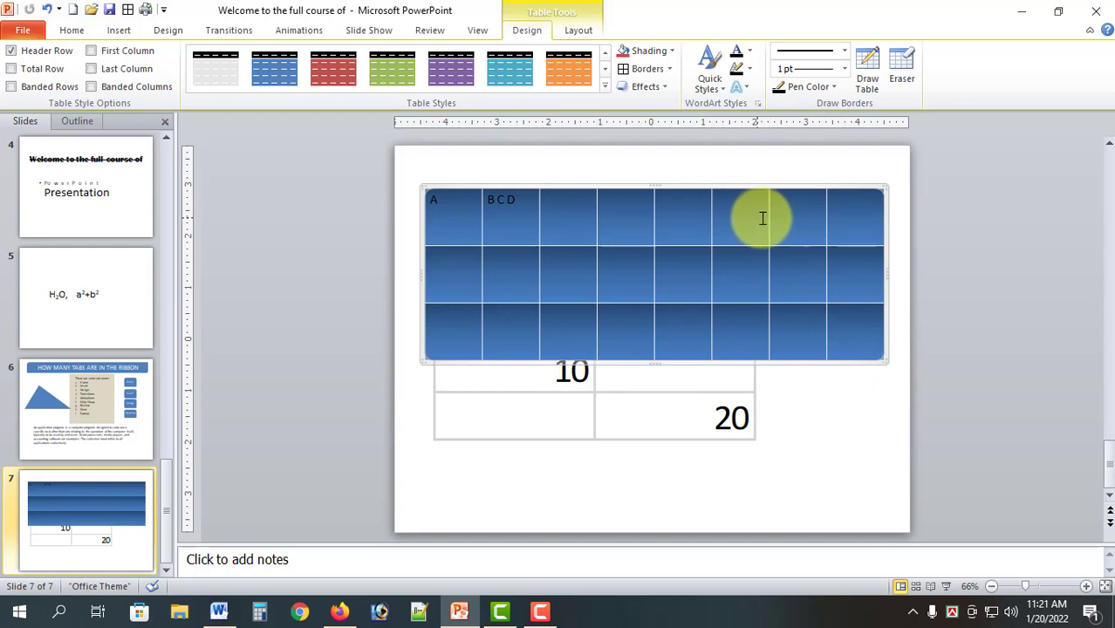
mouse_move(768, 217)
mouse_down()
mouse_move(730, 217)
mouse_move(781, 219)
mouse_up()
drag(708, 223, 688, 227)
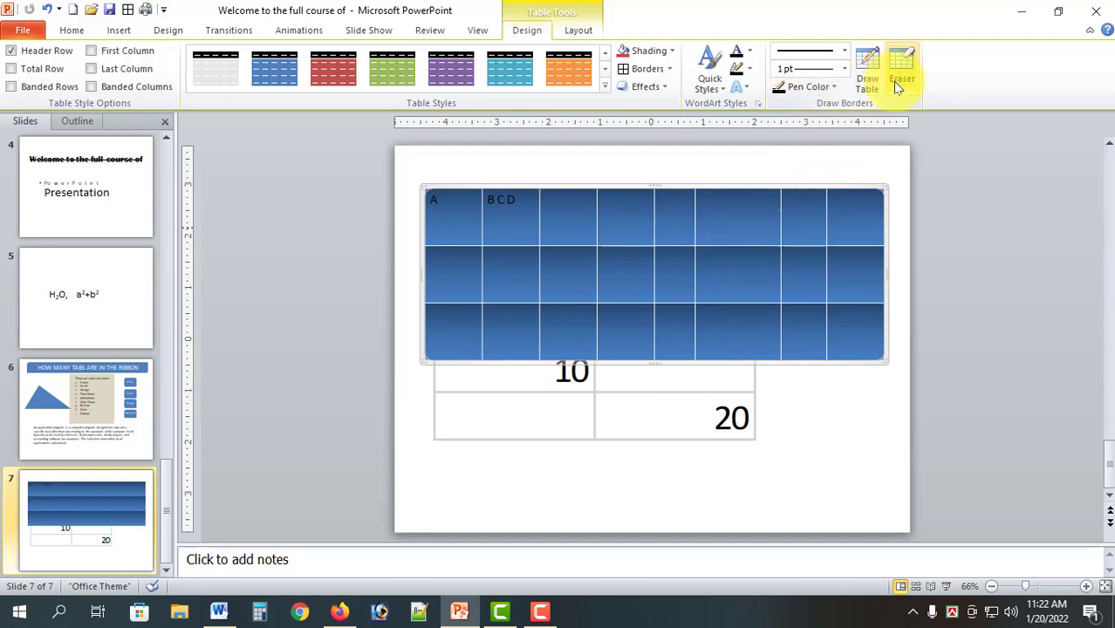
click(873, 87)
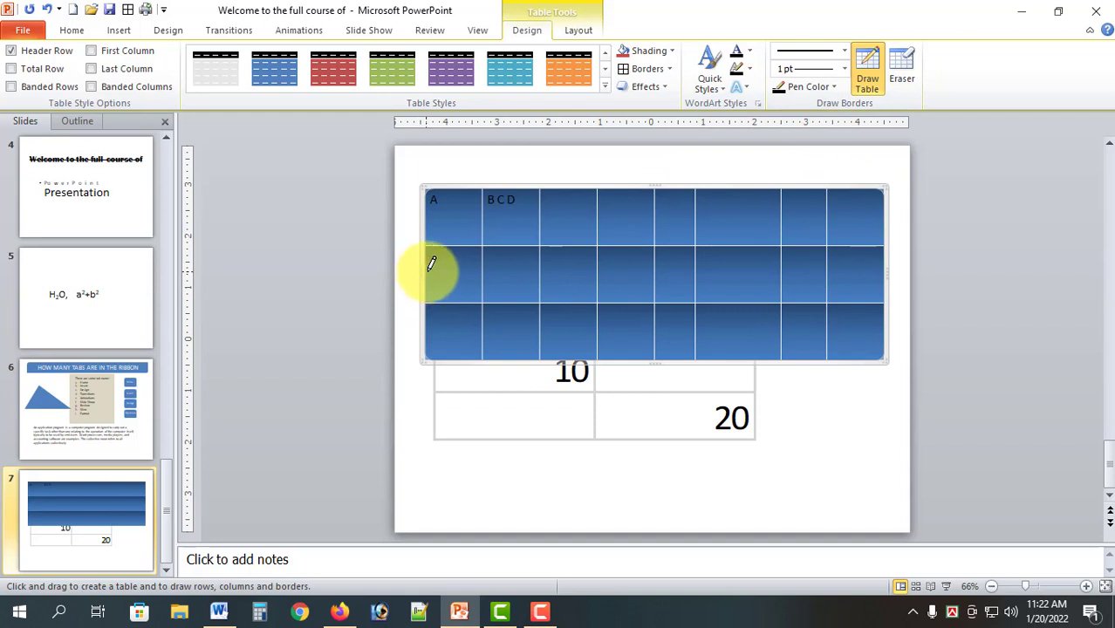
click(877, 78)
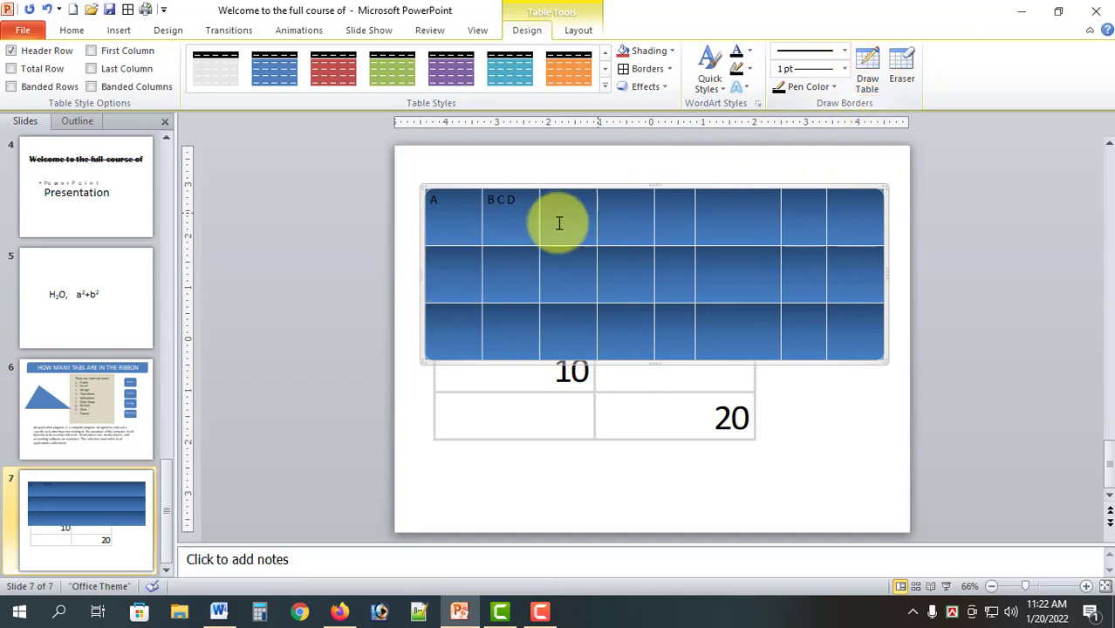
click(869, 72)
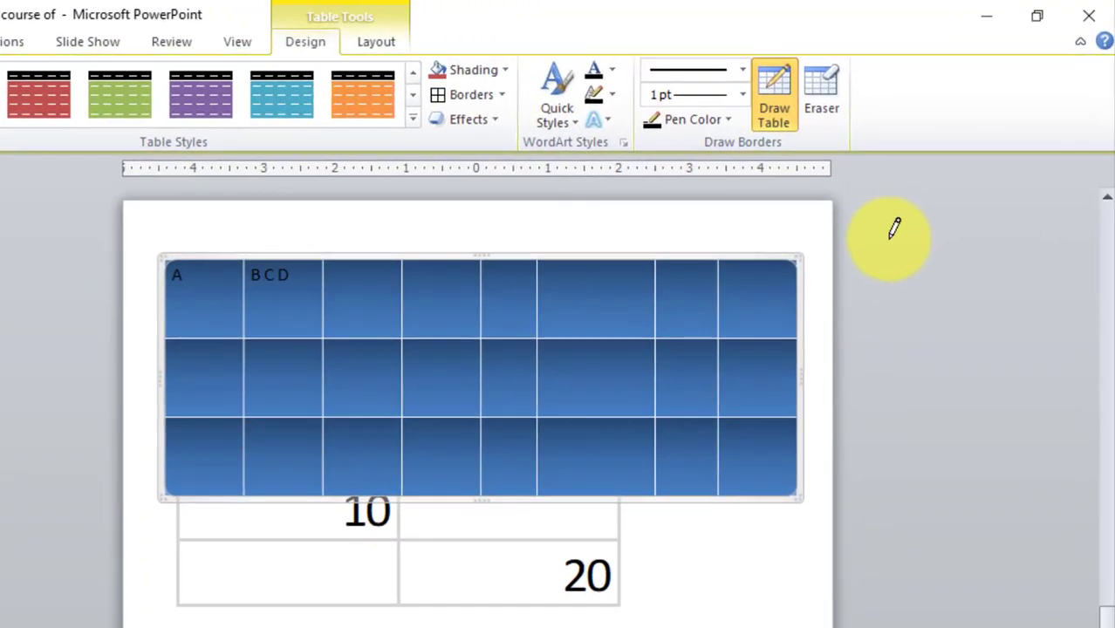
click(775, 111)
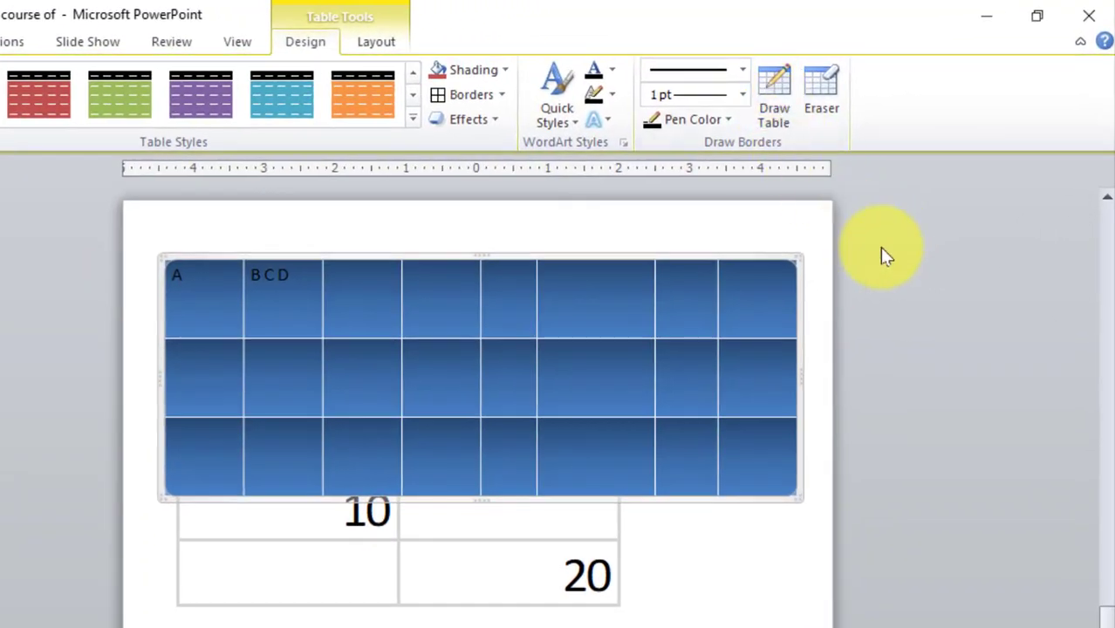
click(776, 114)
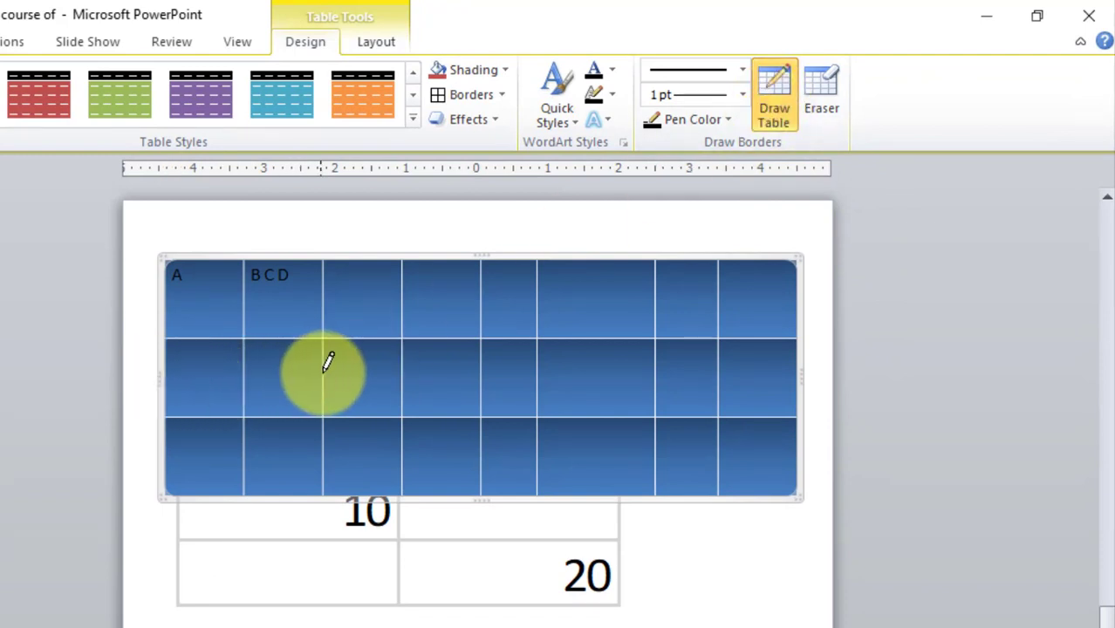
drag(724, 362, 766, 362)
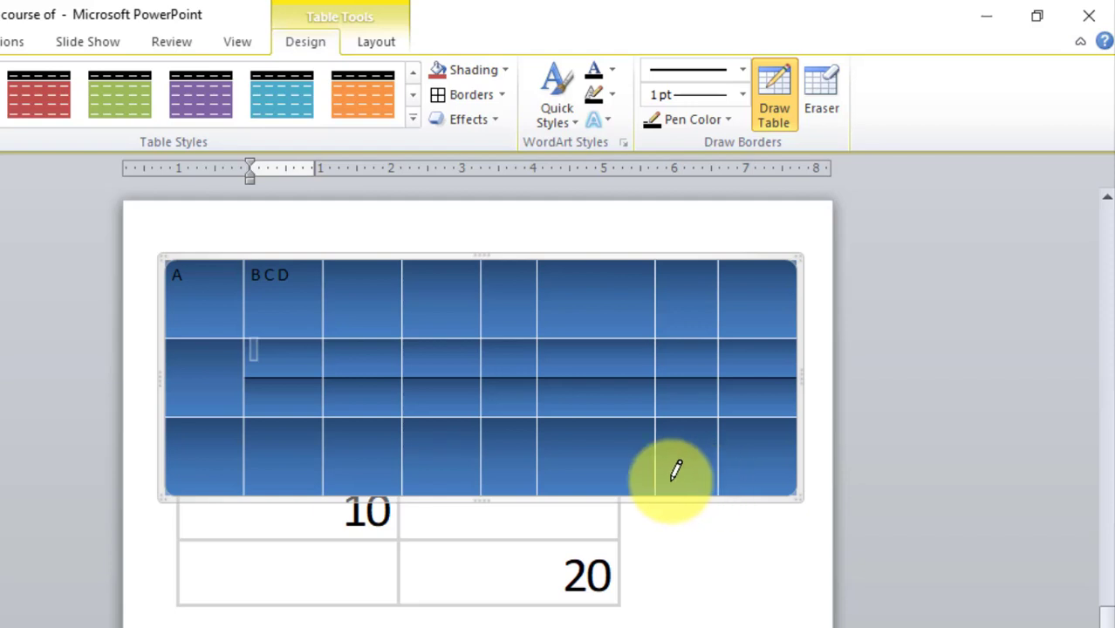
key(ctrl+z)
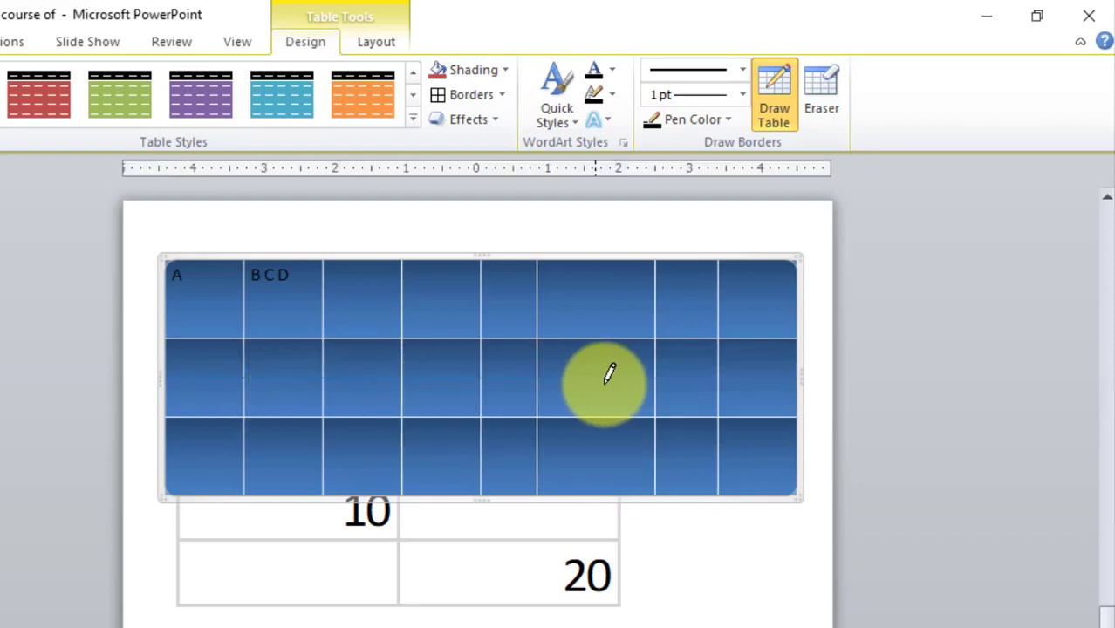
key(ctrl+y)
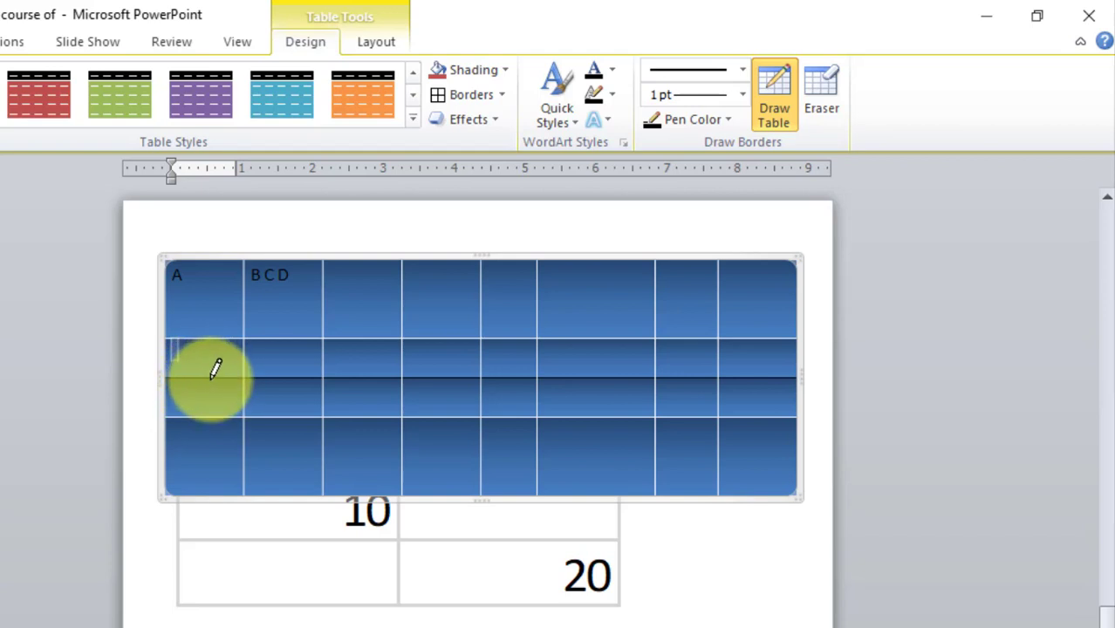
key(ctrl+z)
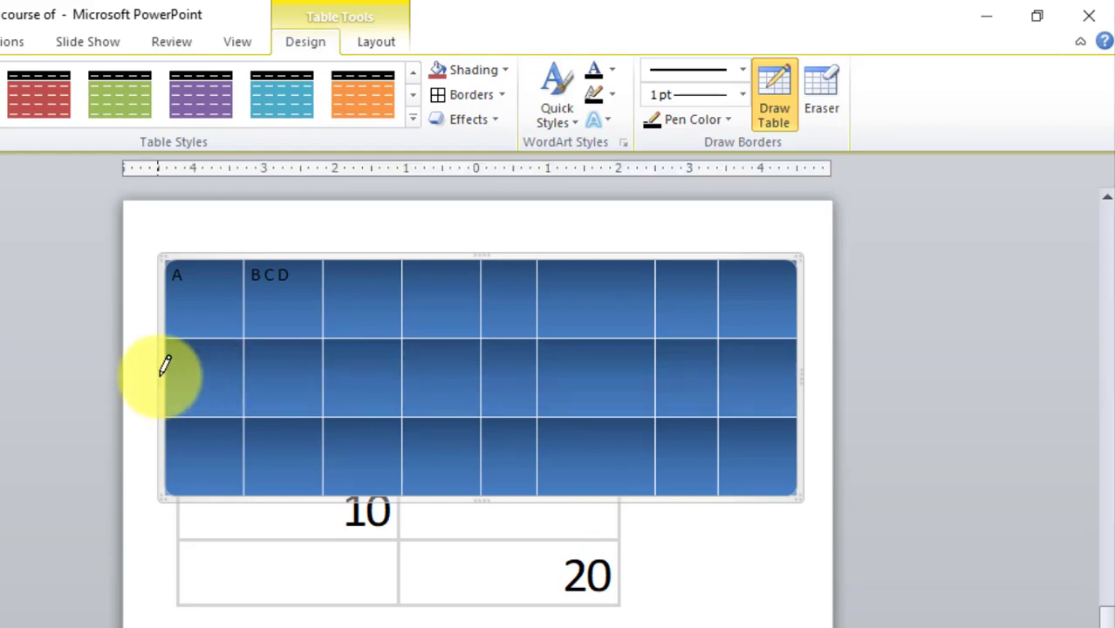
click(818, 363)
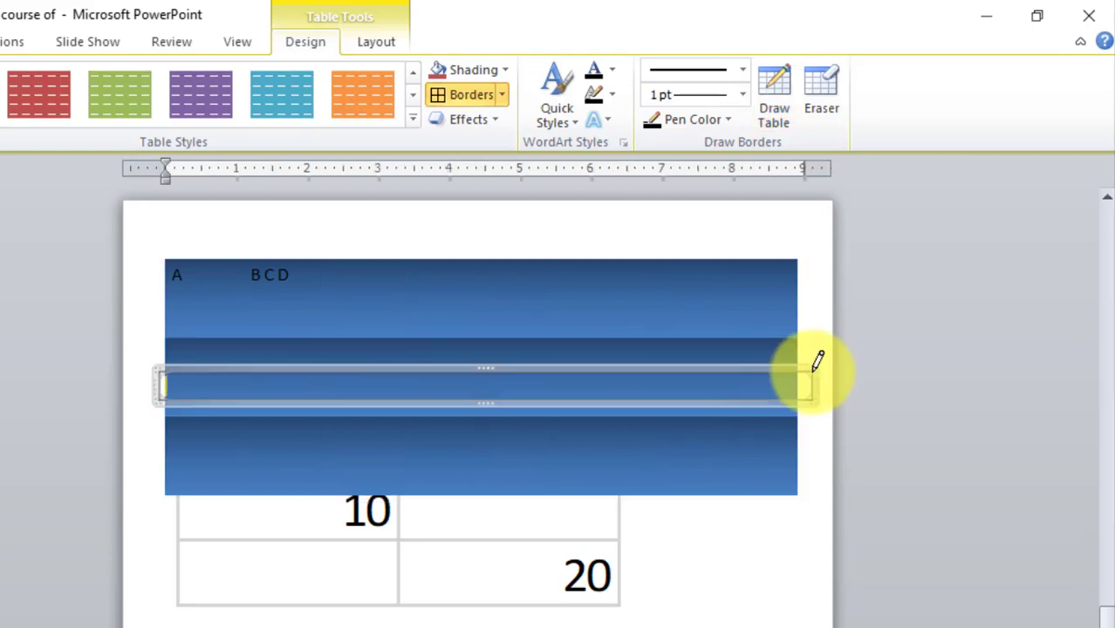
key(ctrl+z)
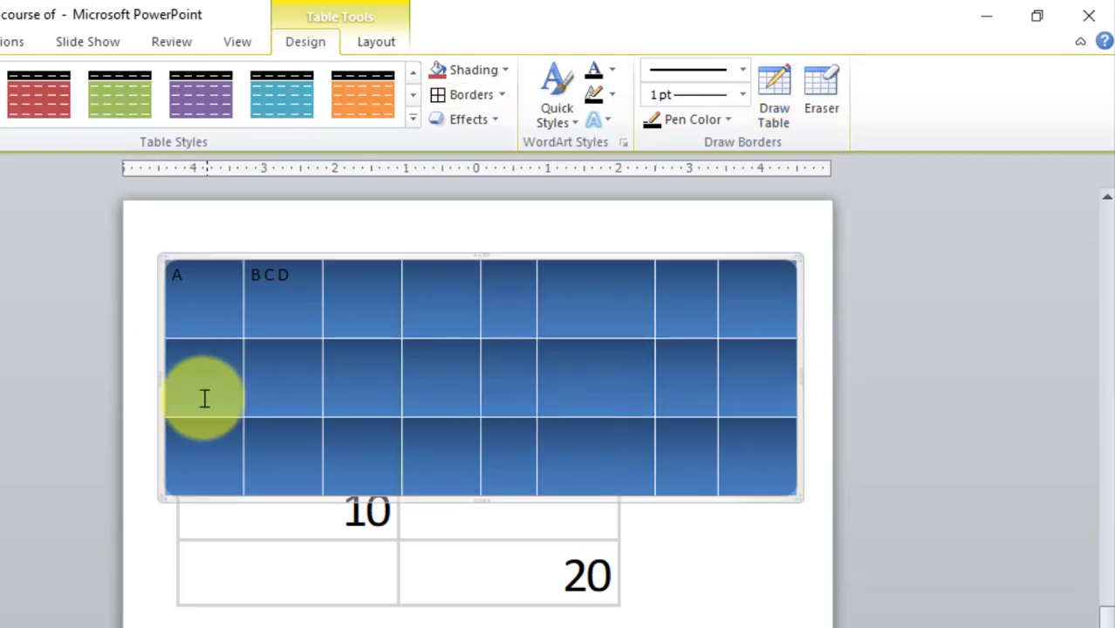
click(774, 103)
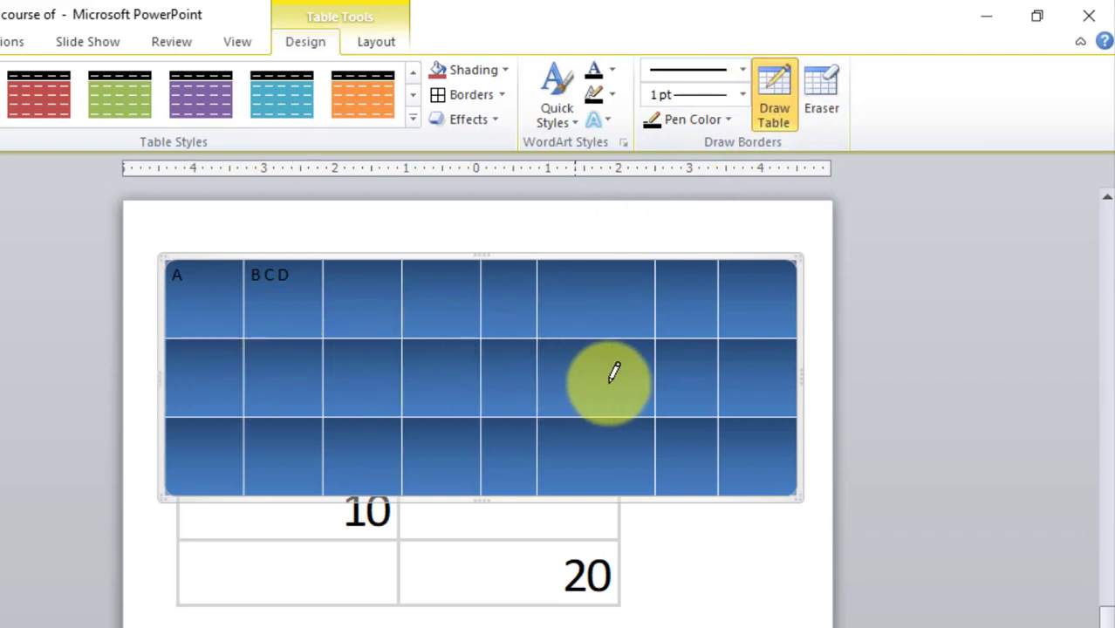
click(742, 73)
click(741, 72)
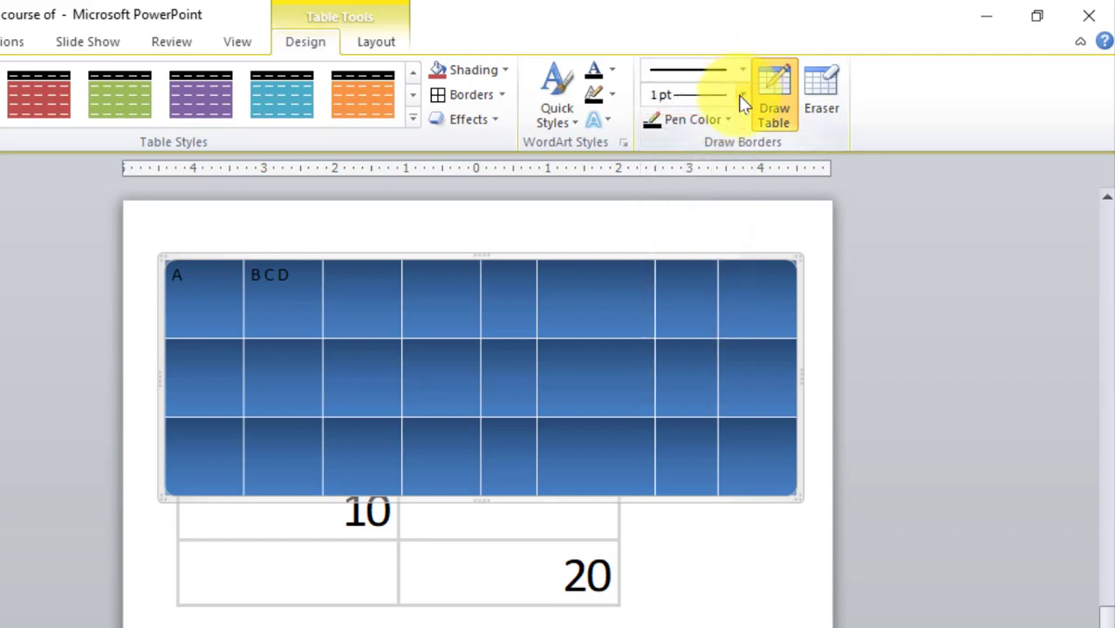
Set the border pen to 6 pt in Background 2, Darker 50%.
click(742, 96)
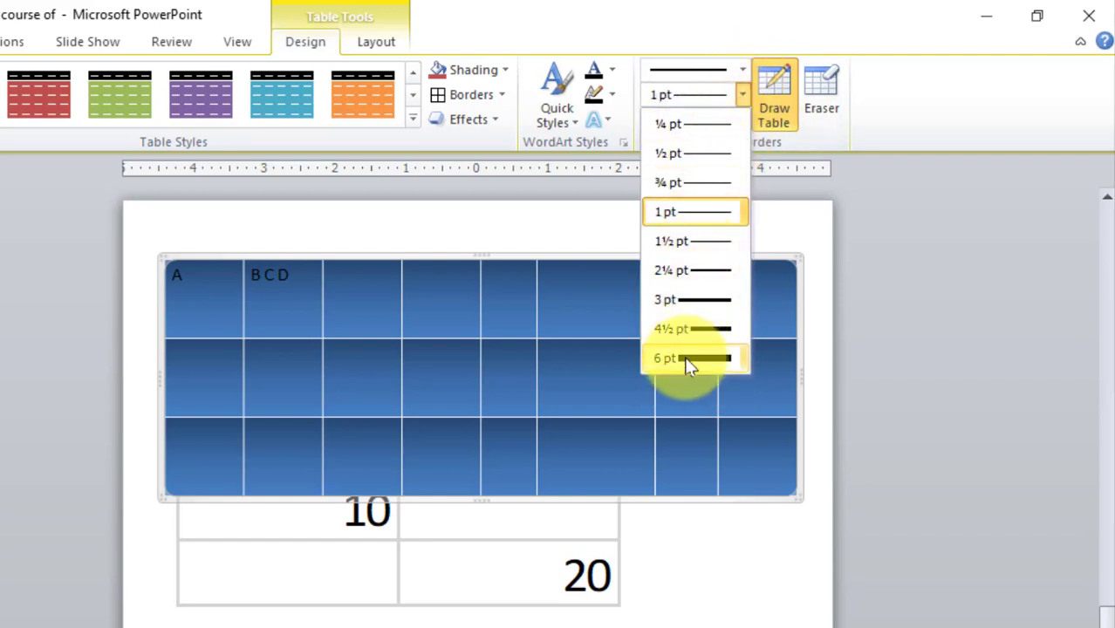
click(690, 359)
click(729, 126)
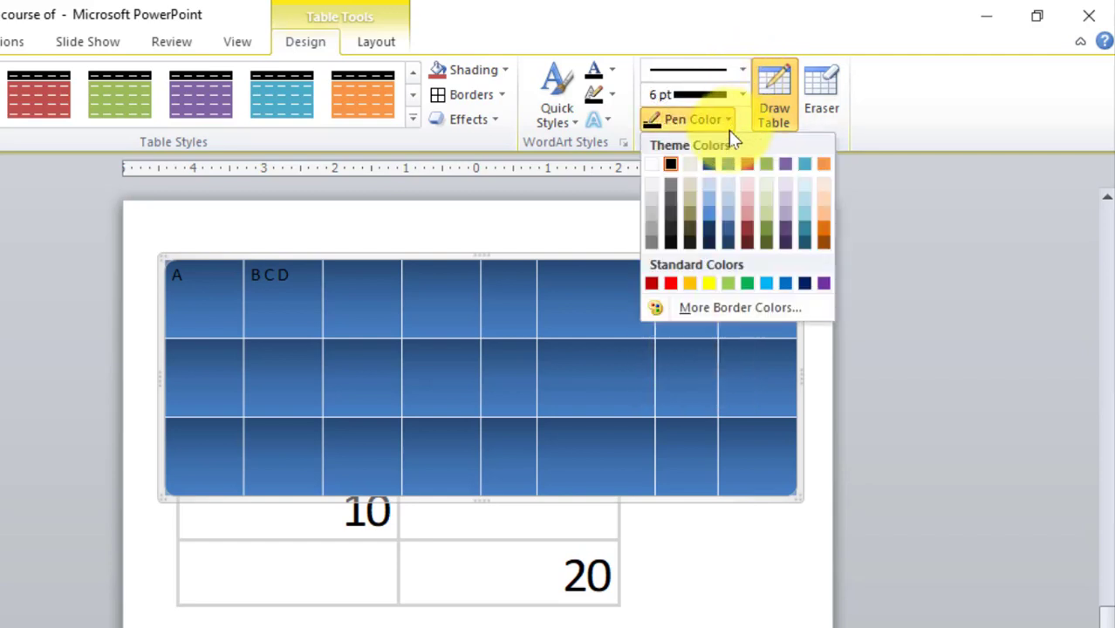
click(691, 225)
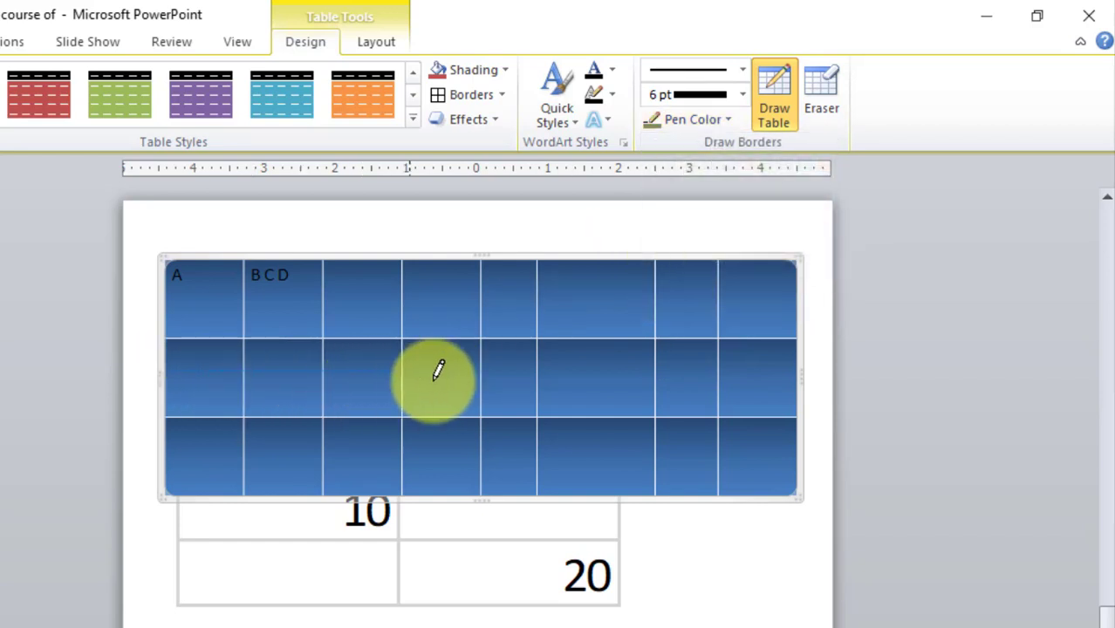
Draw thick khaki lines across the middle row, down through it, and in the top-right cells.
drag(773, 370, 770, 369)
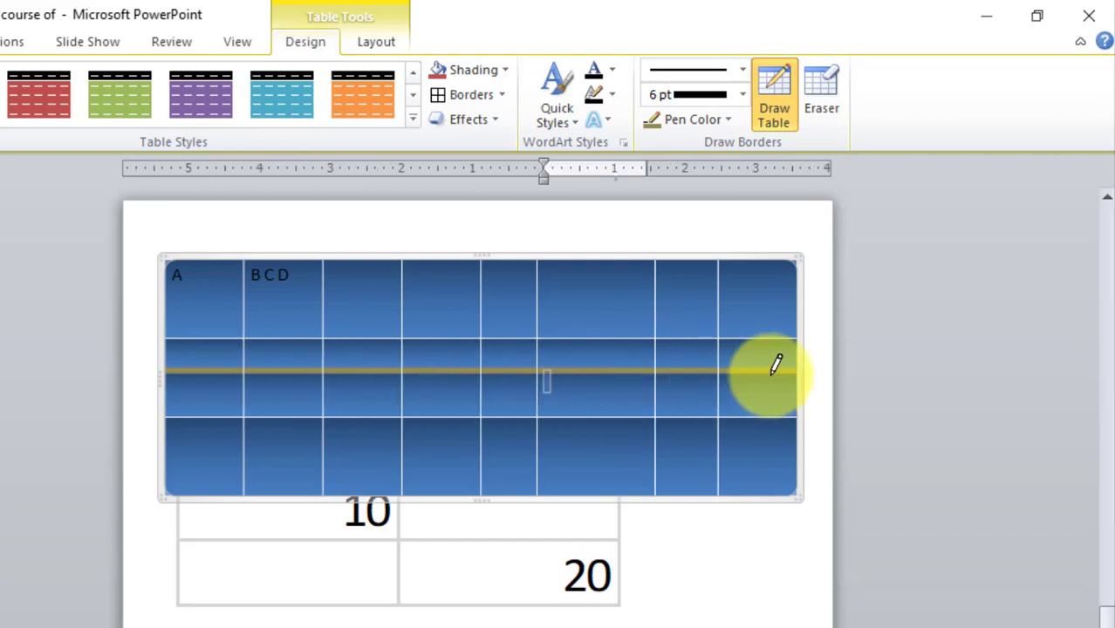
click(777, 102)
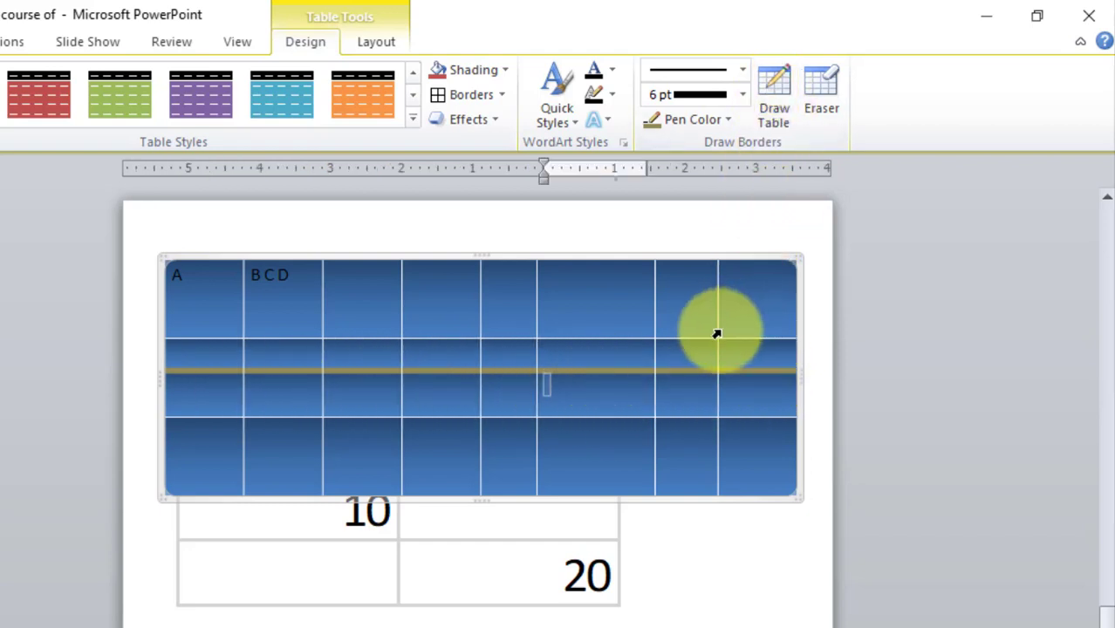
click(769, 96)
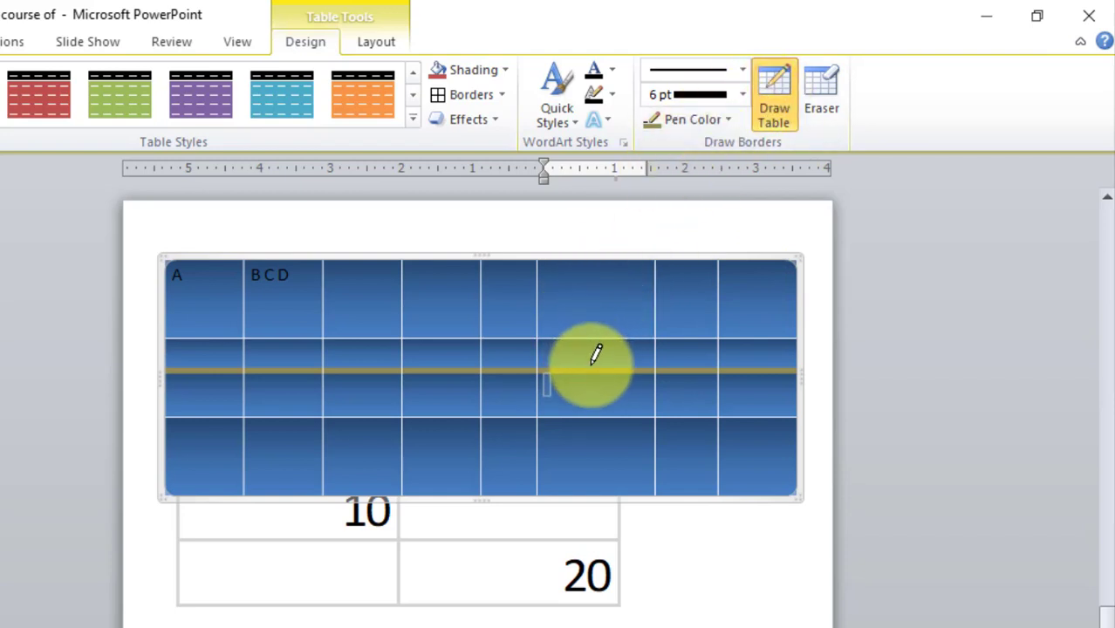
mouse_move(596, 340)
mouse_down()
mouse_move(590, 417)
mouse_move(597, 401)
mouse_up()
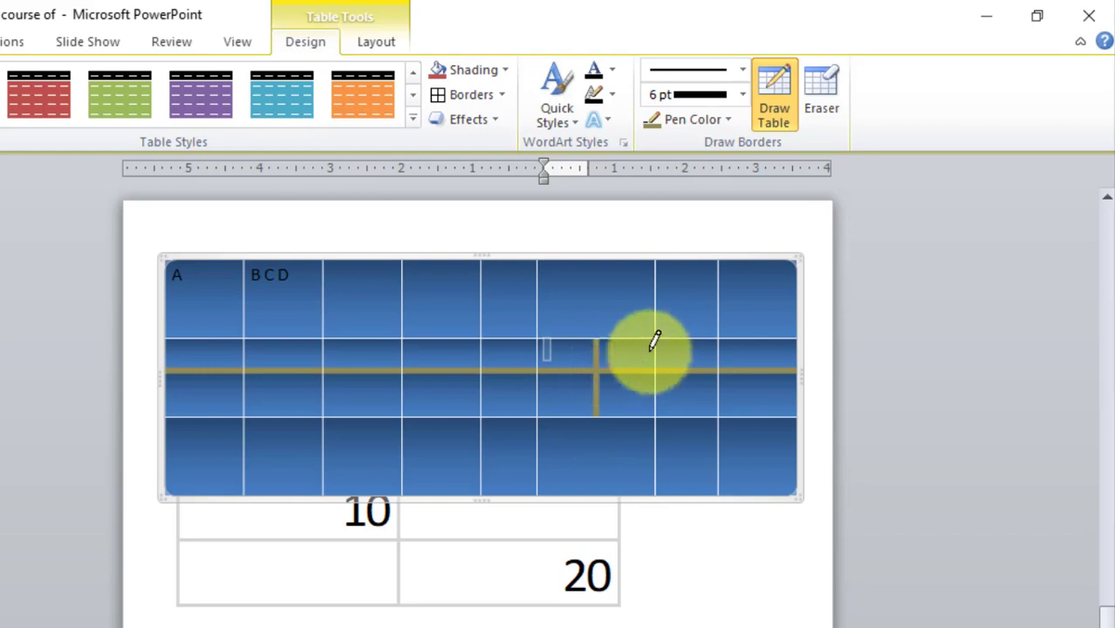
drag(673, 287, 741, 280)
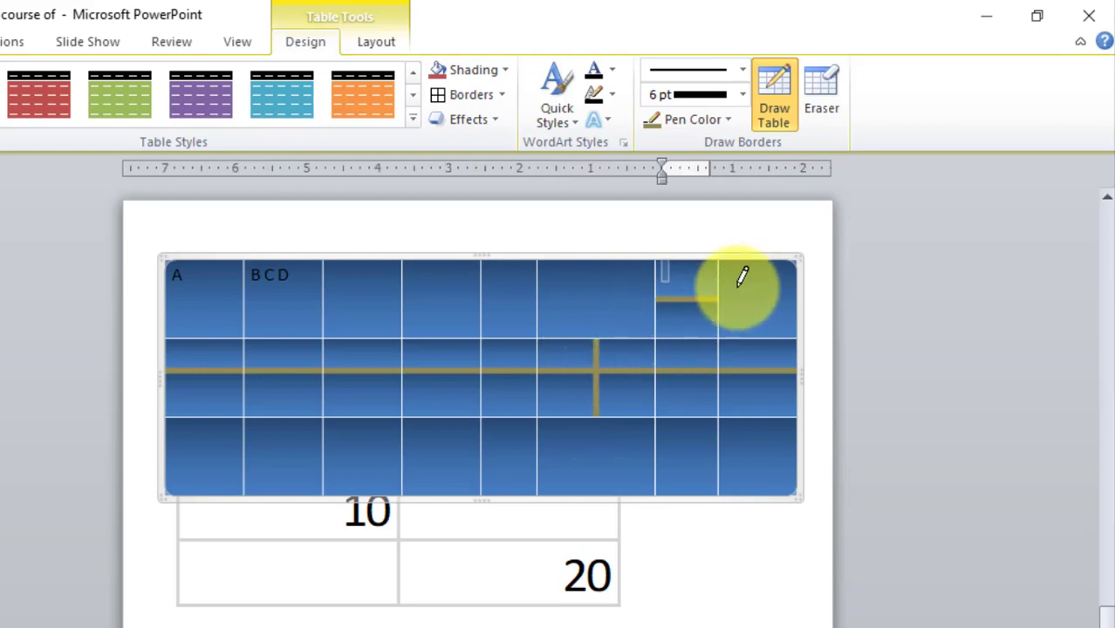
Erase the thick yellow line piece by piece across the middle row with the Eraser.
click(823, 115)
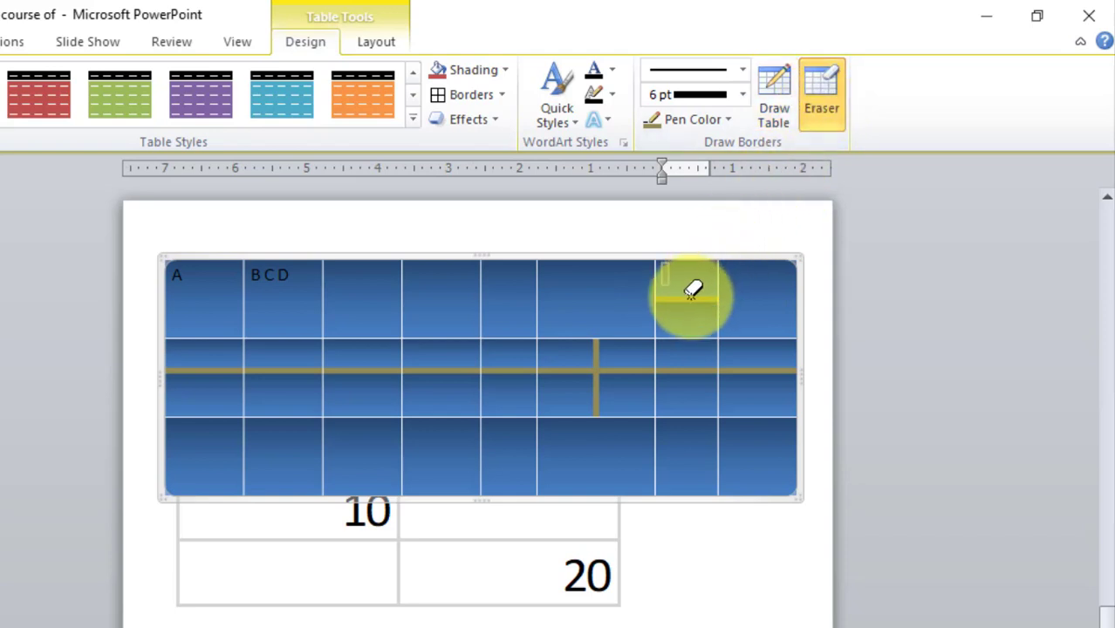
click(598, 353)
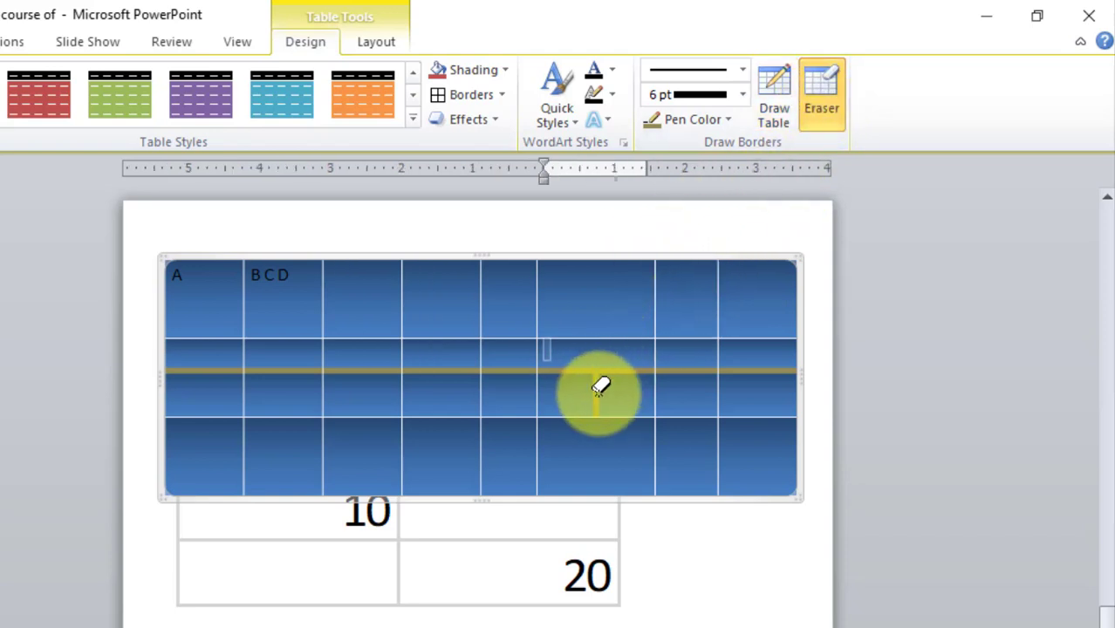
click(598, 371)
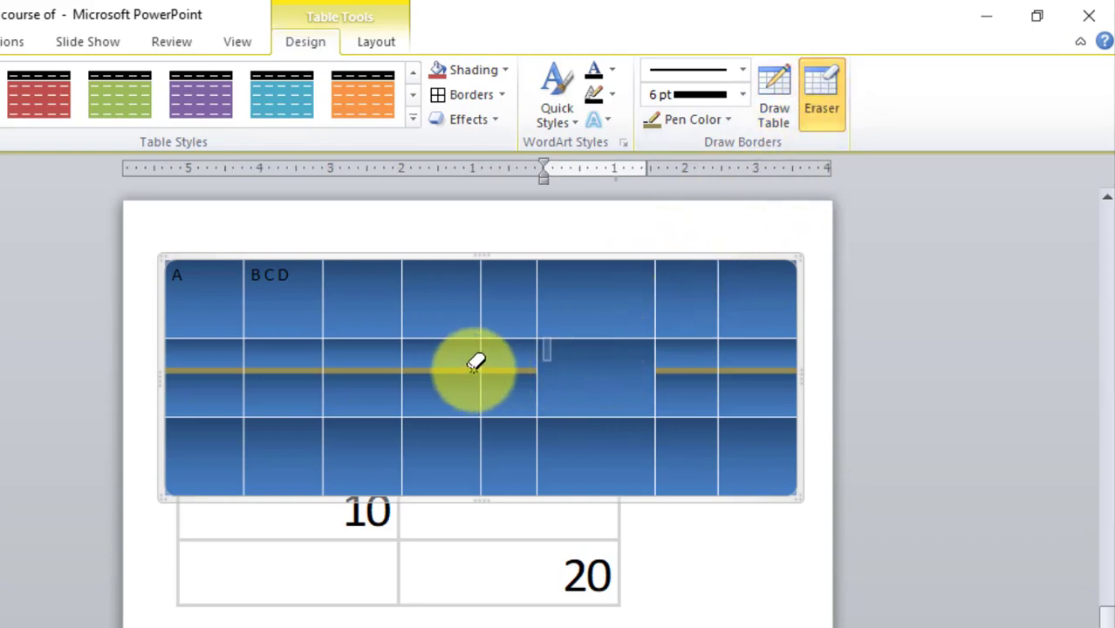
click(415, 365)
click(377, 366)
click(283, 368)
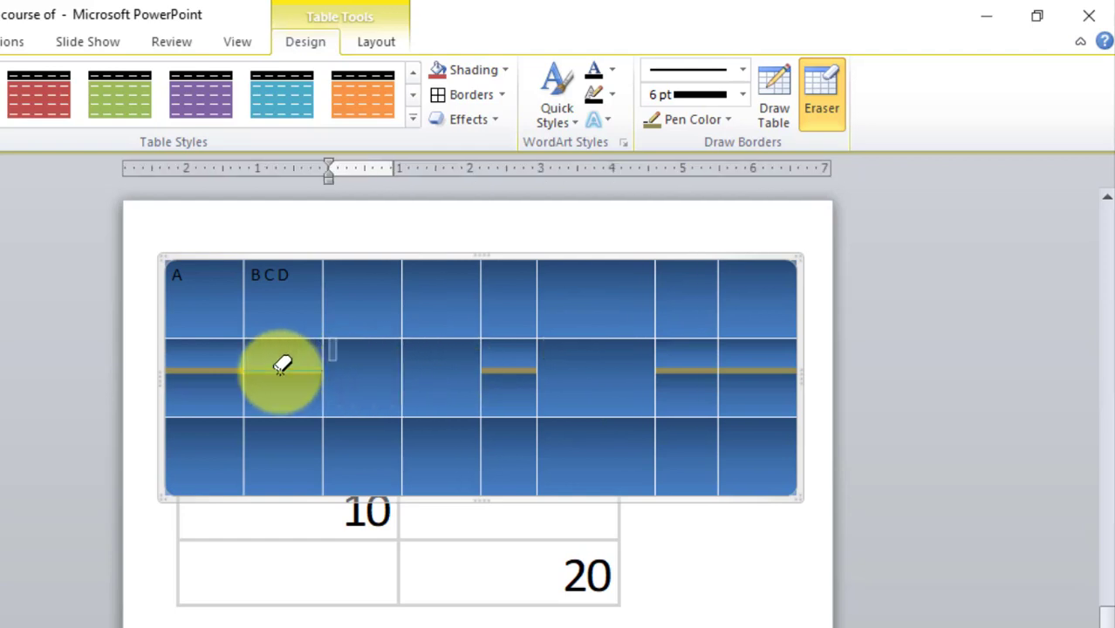
click(218, 369)
click(496, 364)
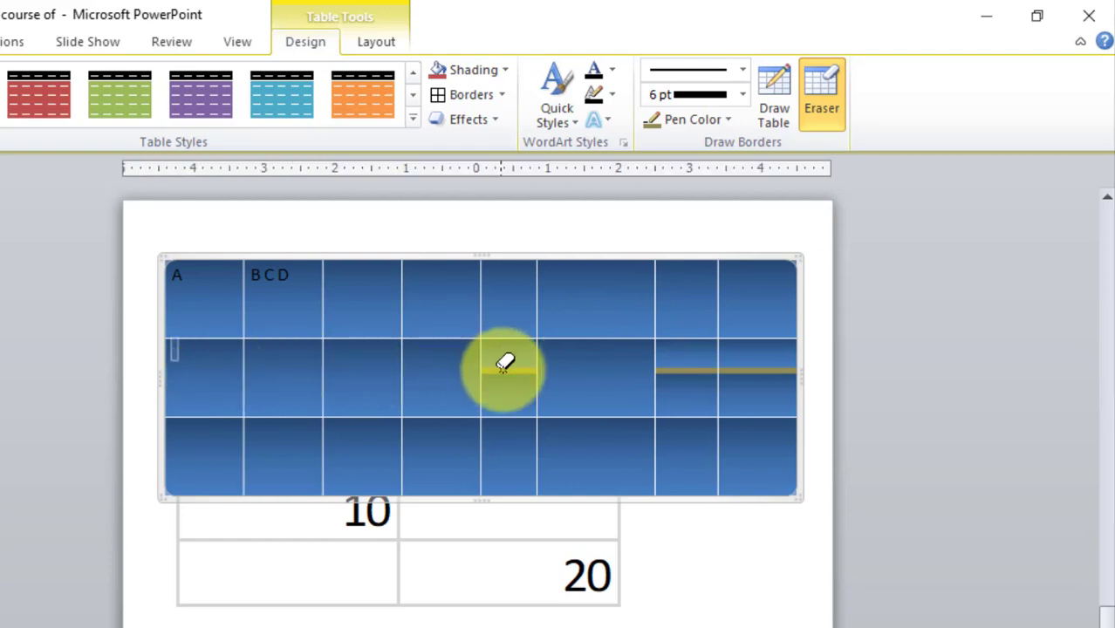
click(689, 369)
click(755, 368)
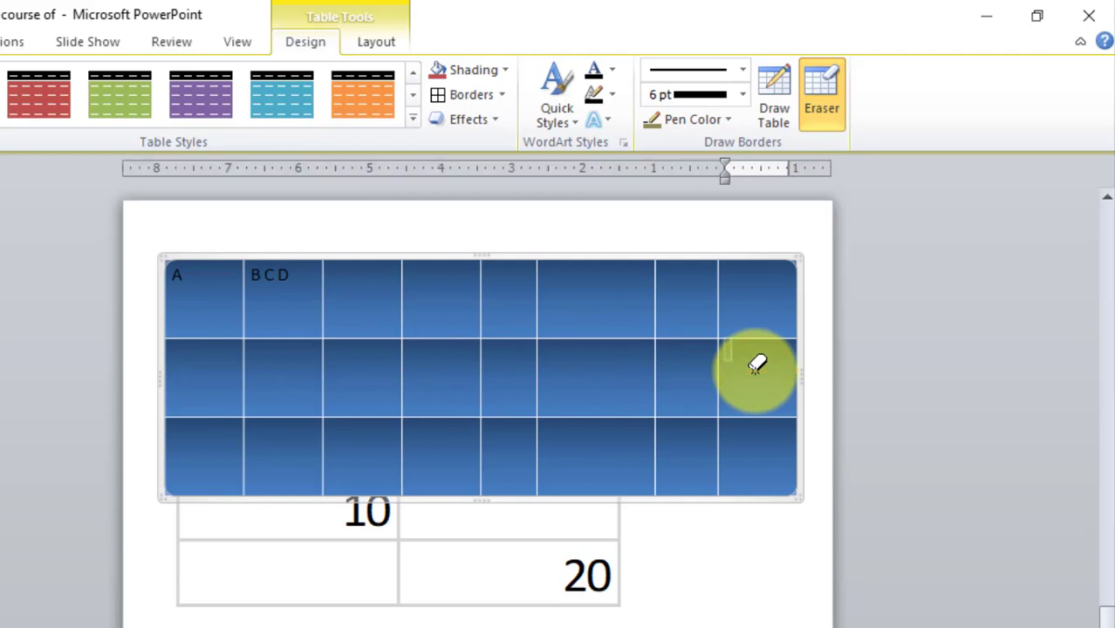
click(720, 370)
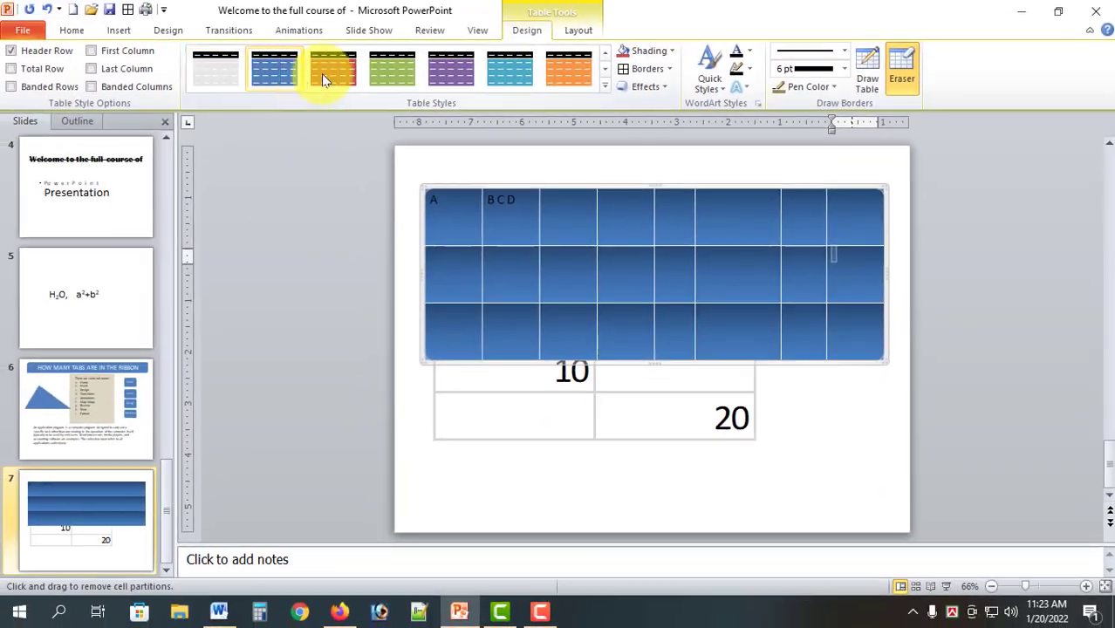
Select the whole blue table and set its text size to 16.
click(579, 32)
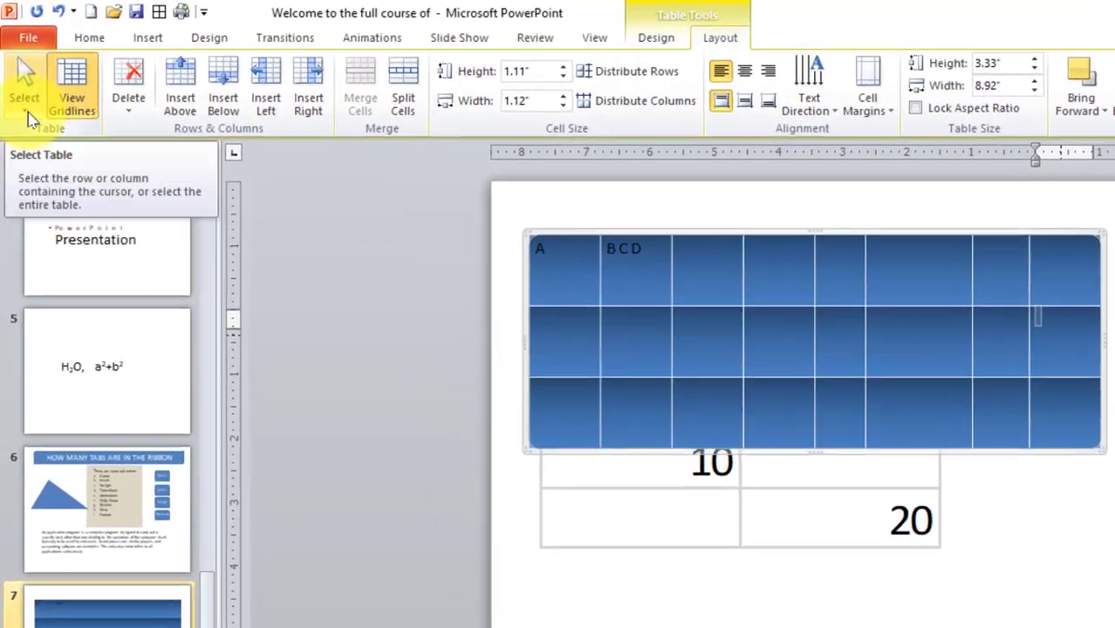
click(21, 87)
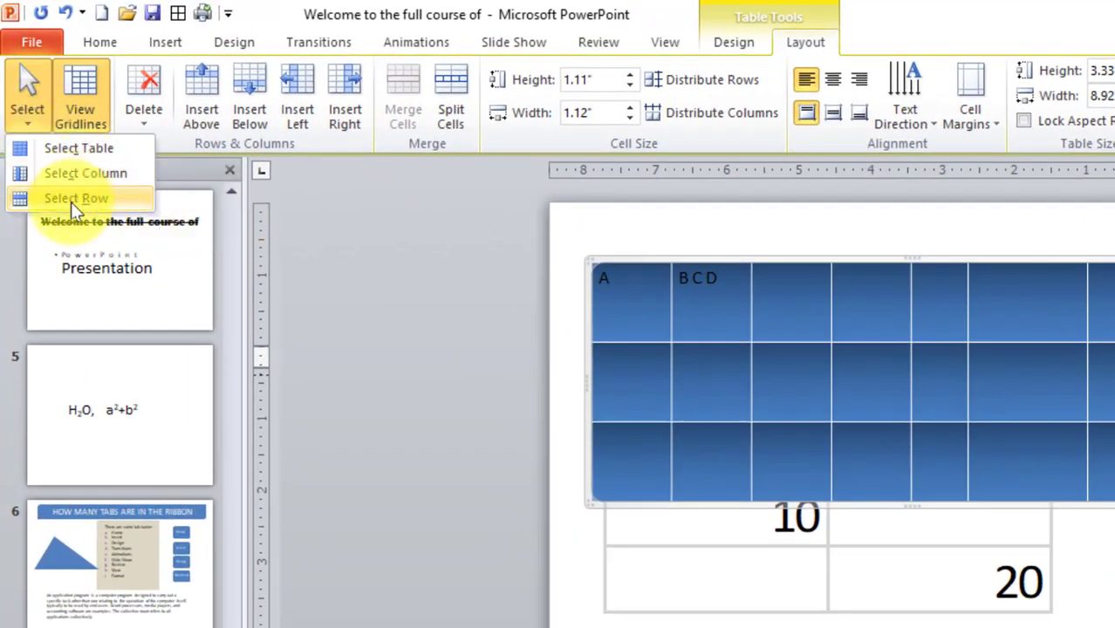
click(86, 149)
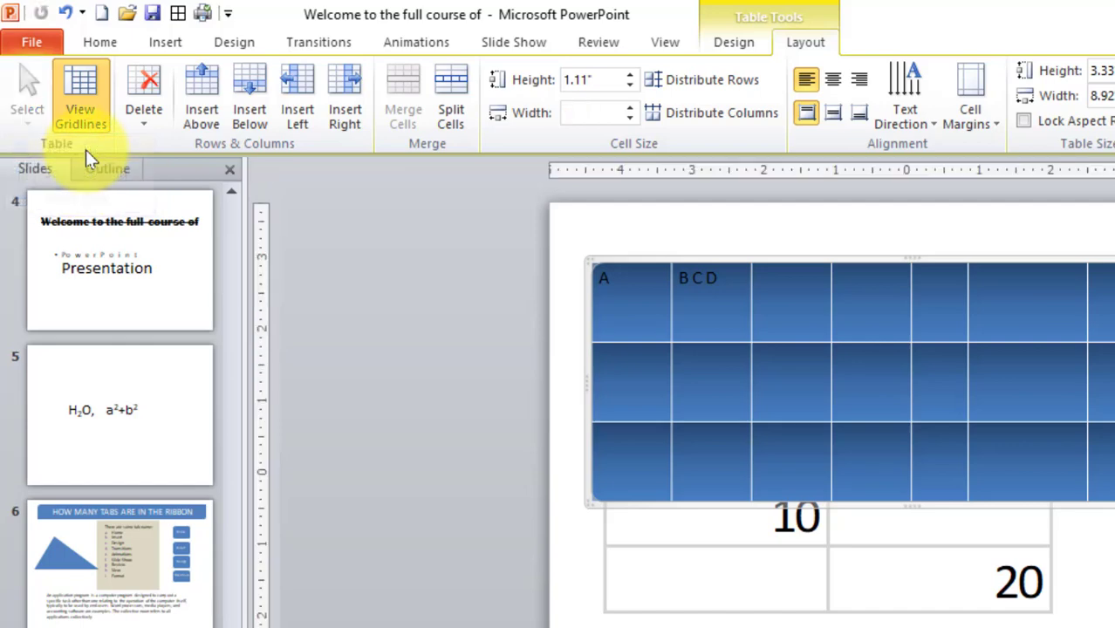
click(723, 292)
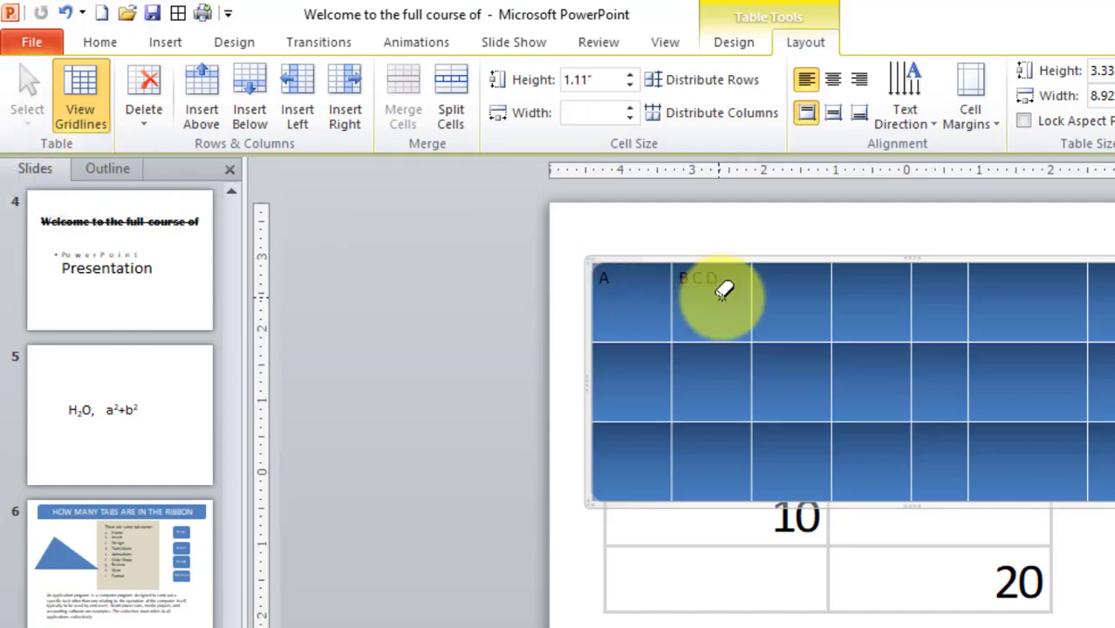
click(99, 43)
click(474, 78)
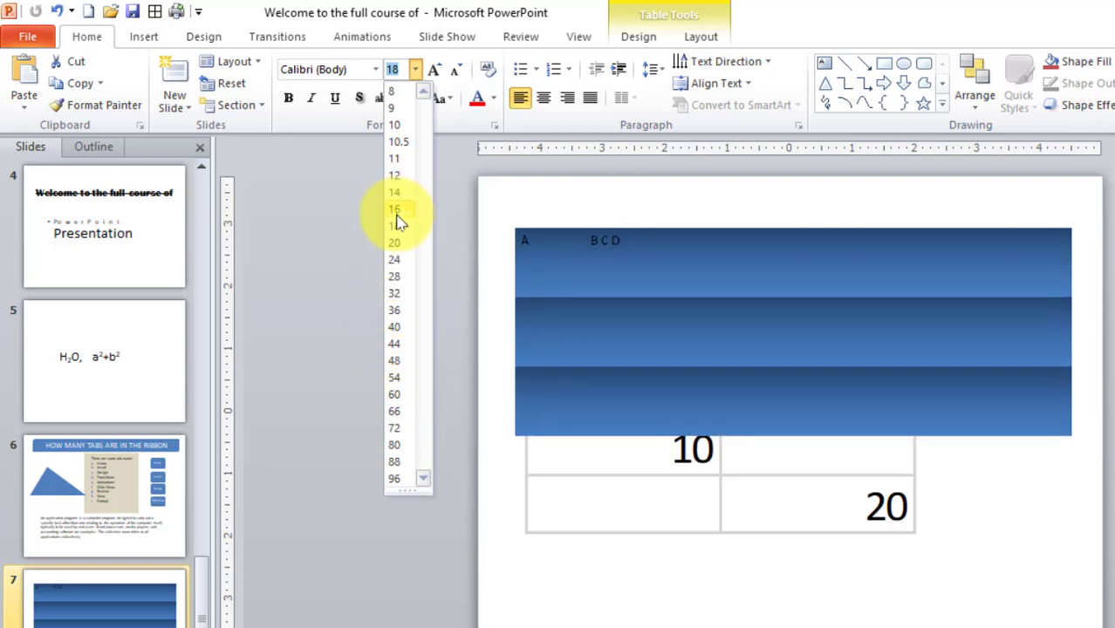
click(394, 210)
Toggle View Gridlines off so the table shows as plain blue bands, deleting nothing.
click(700, 39)
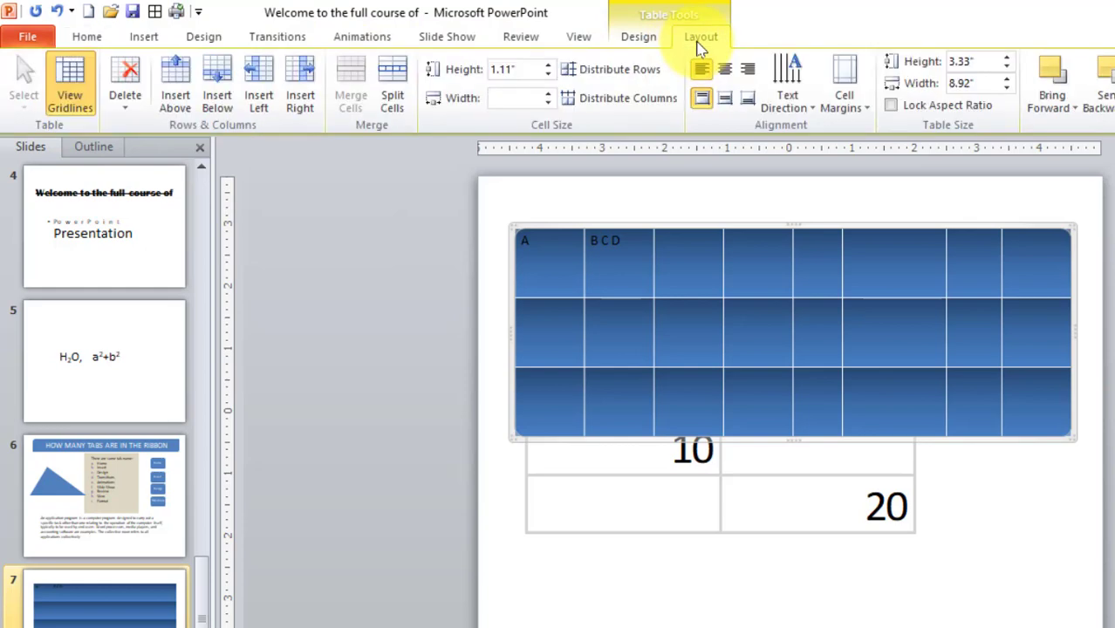
drag(586, 216, 603, 252)
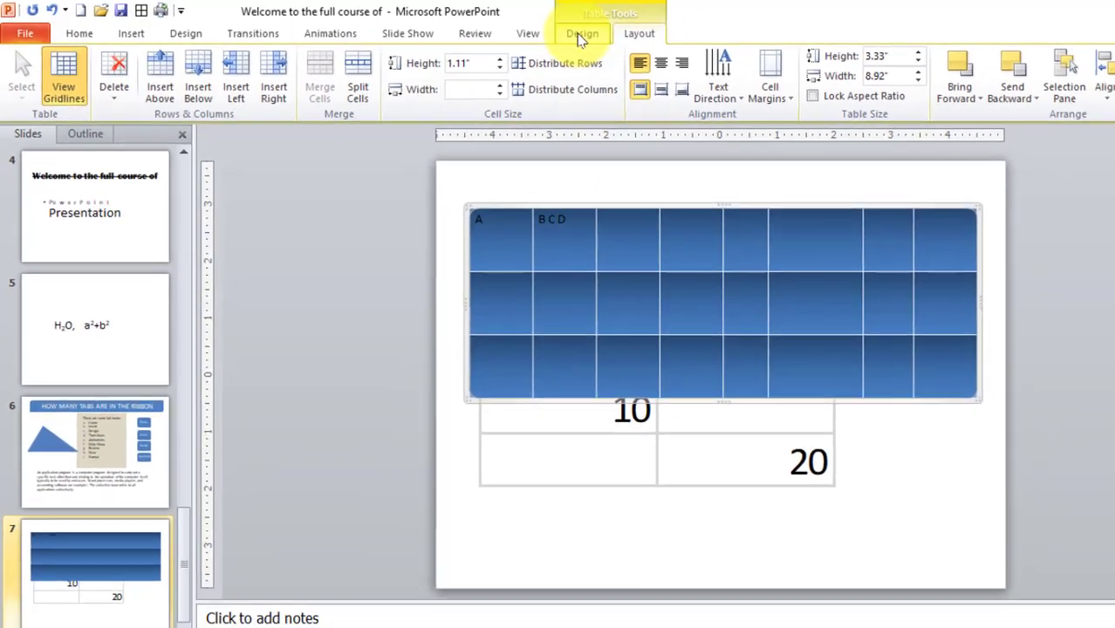
click(639, 36)
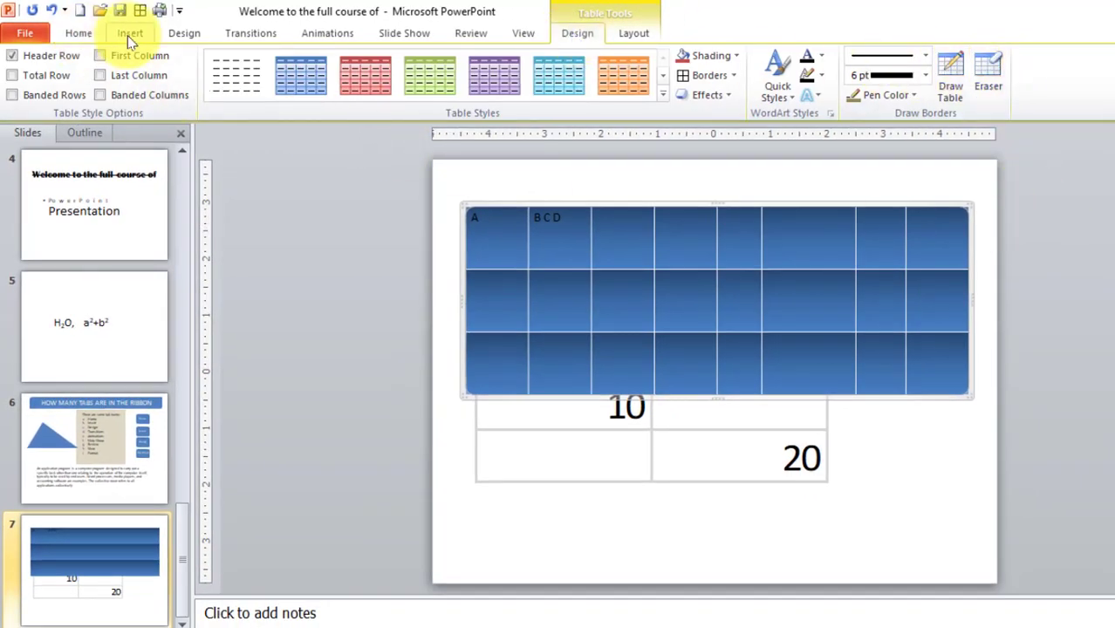
click(628, 33)
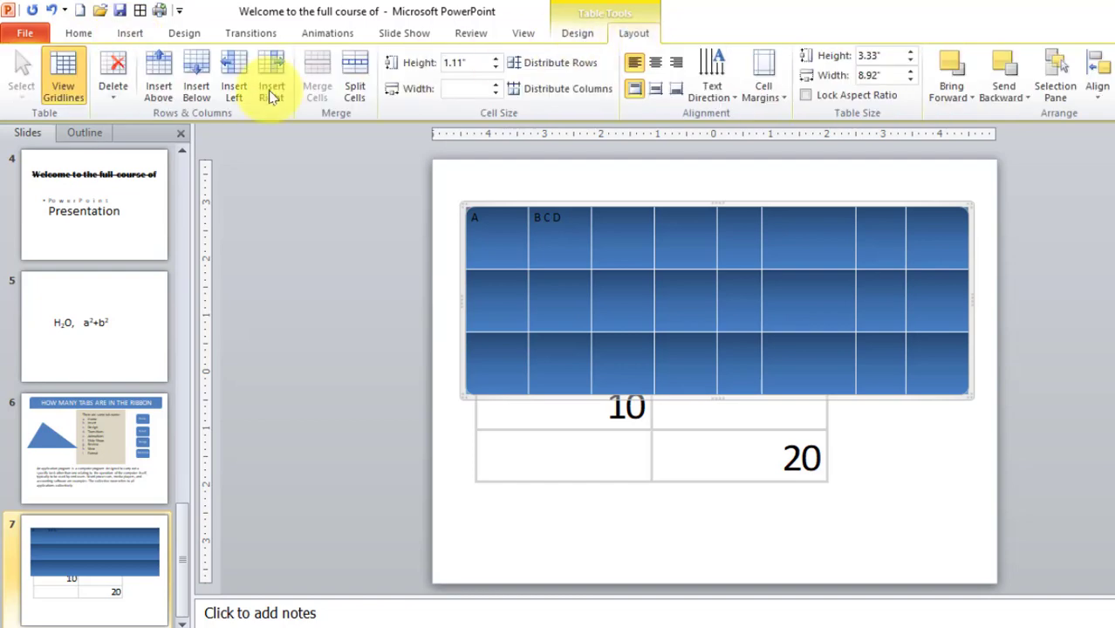
click(609, 246)
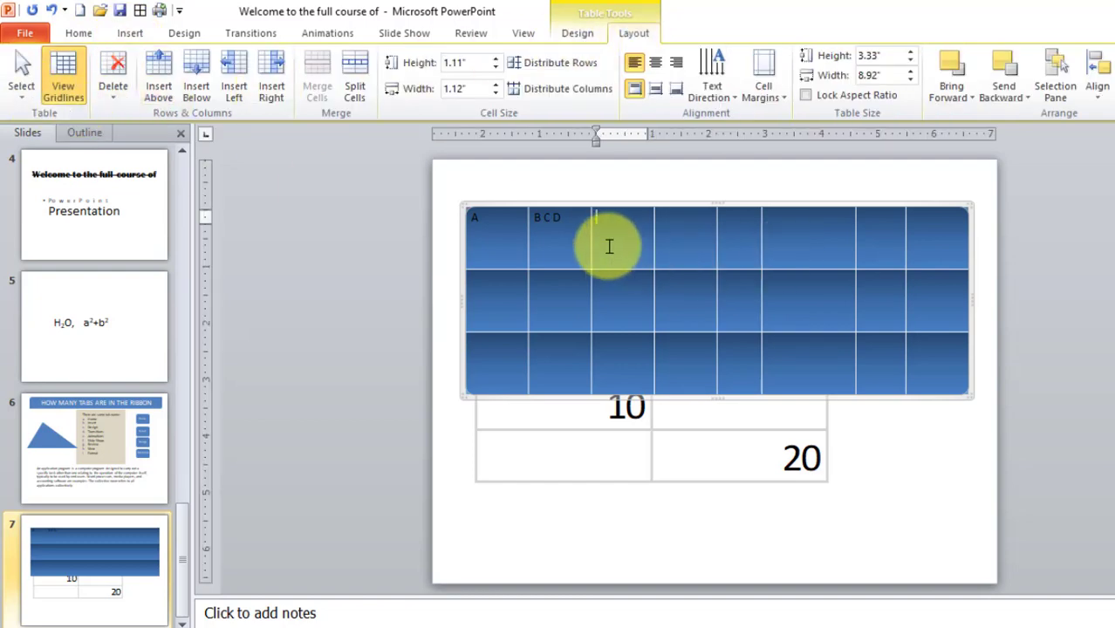
click(22, 98)
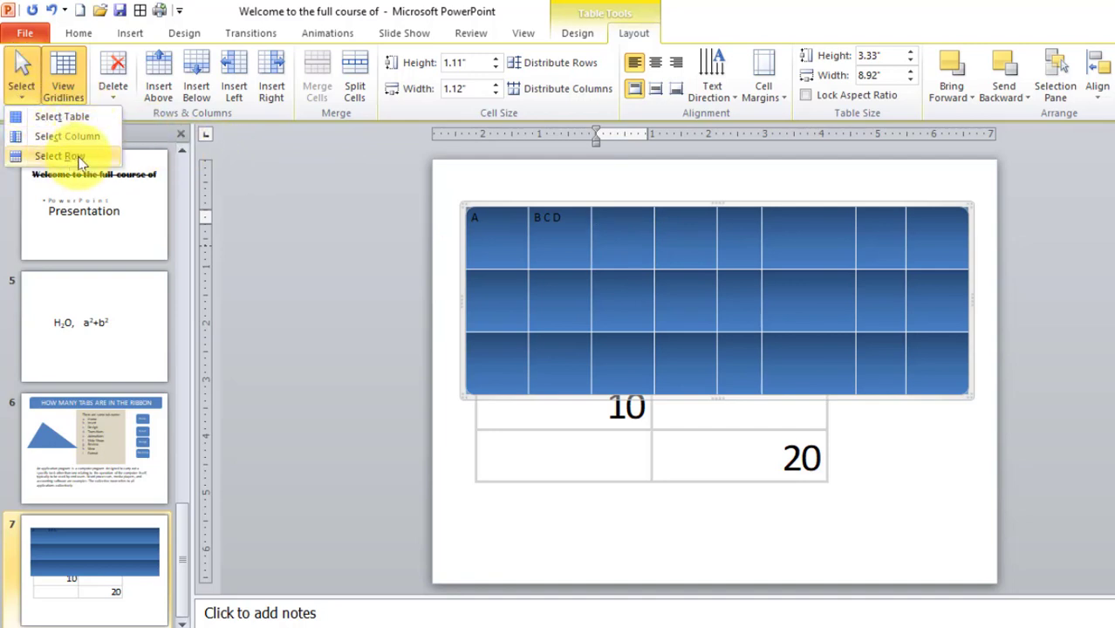
click(83, 108)
click(78, 98)
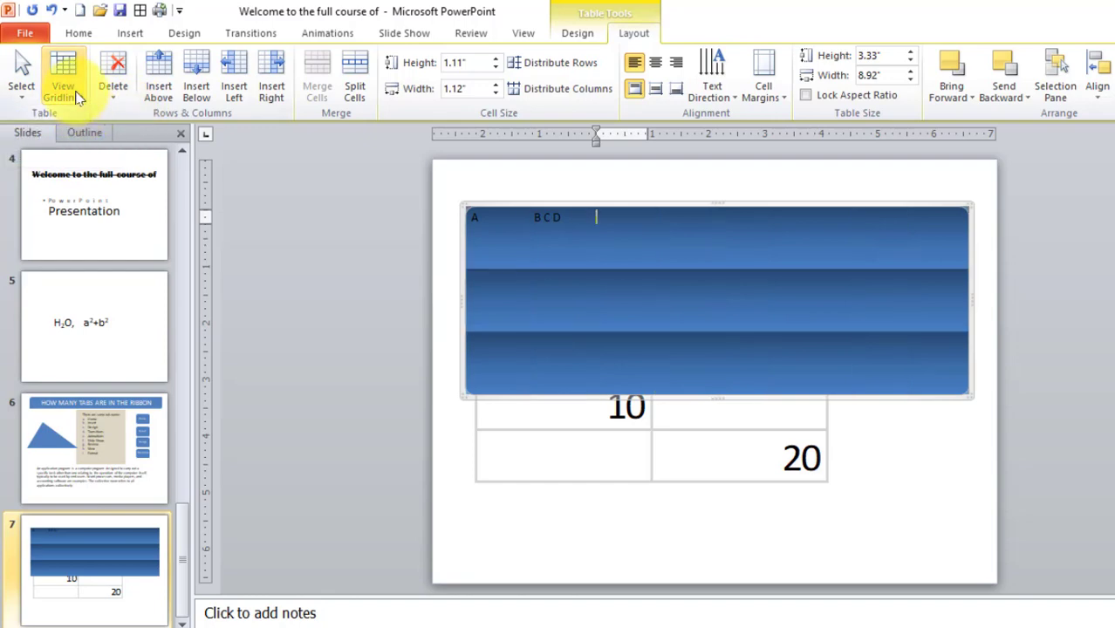
click(79, 97)
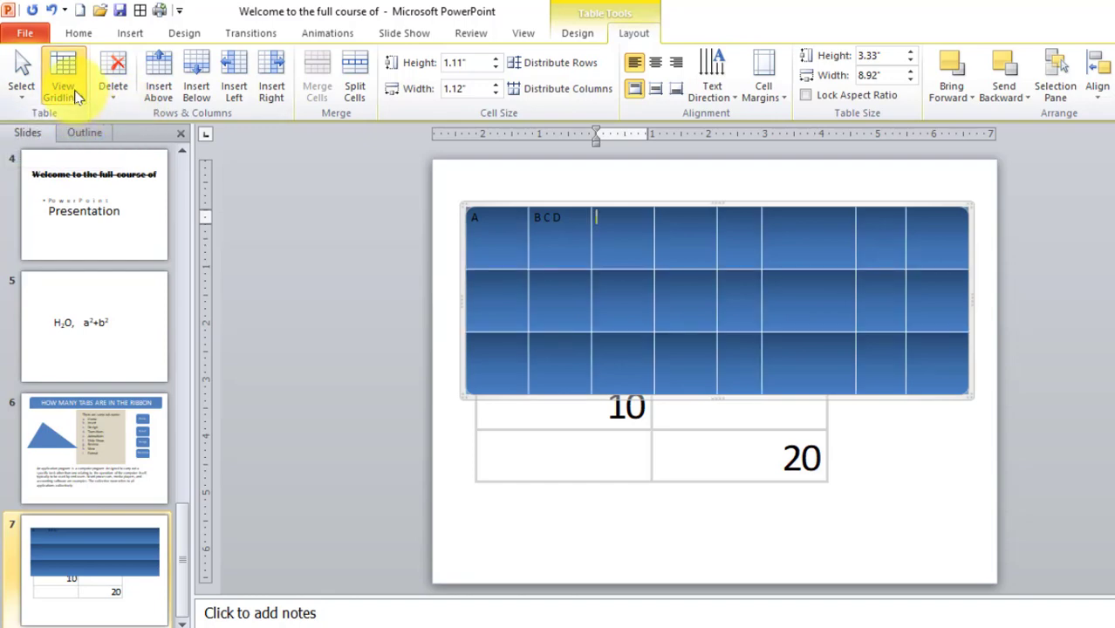
click(63, 80)
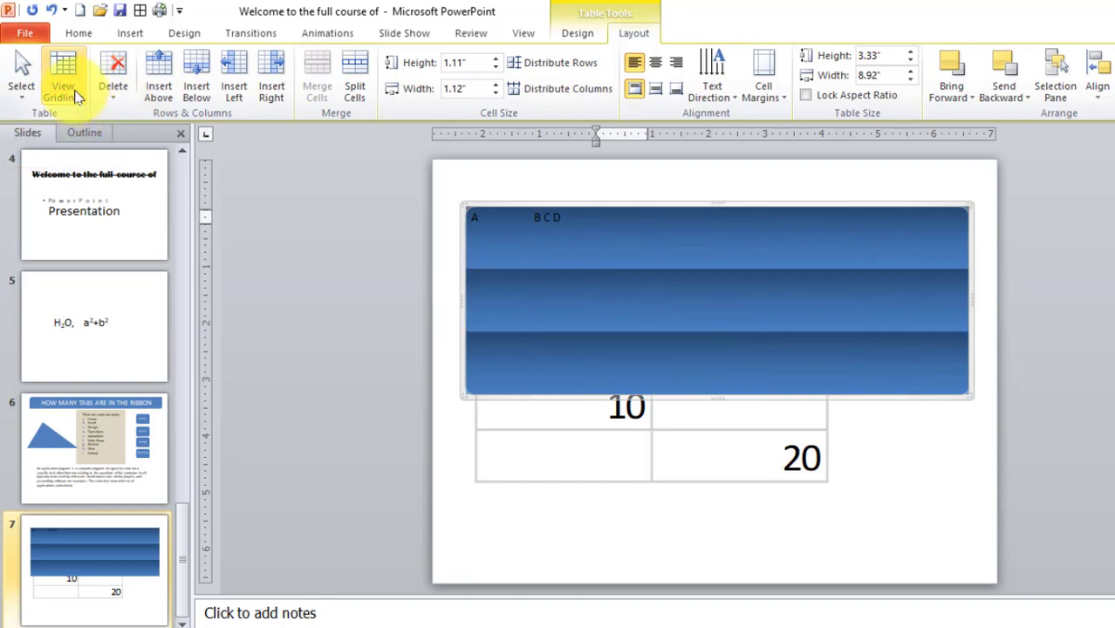
click(75, 96)
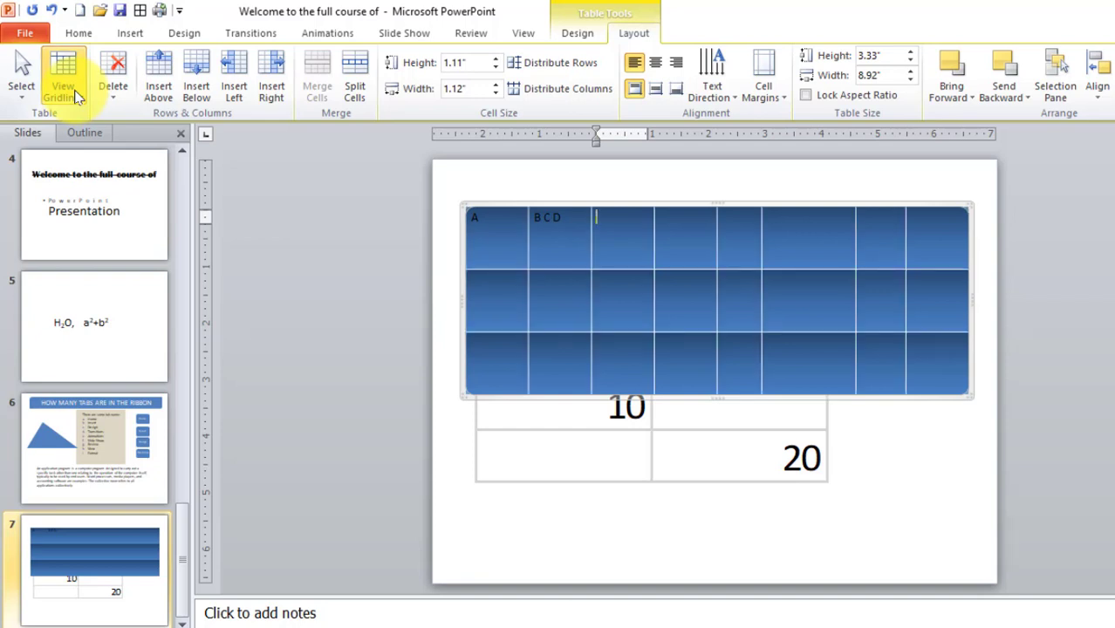
click(75, 96)
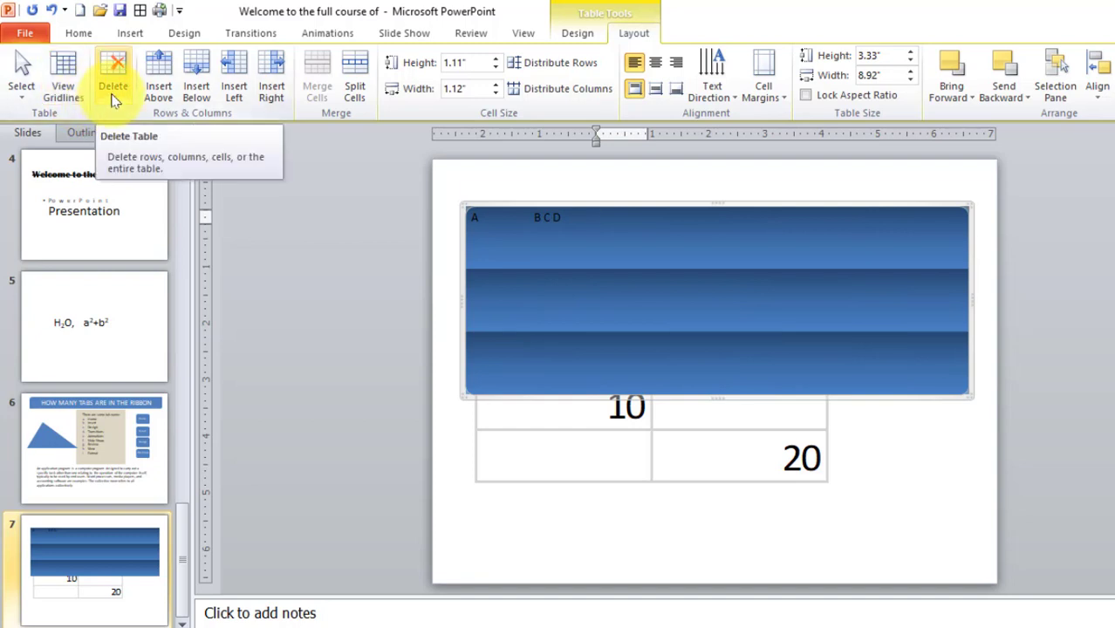
click(113, 98)
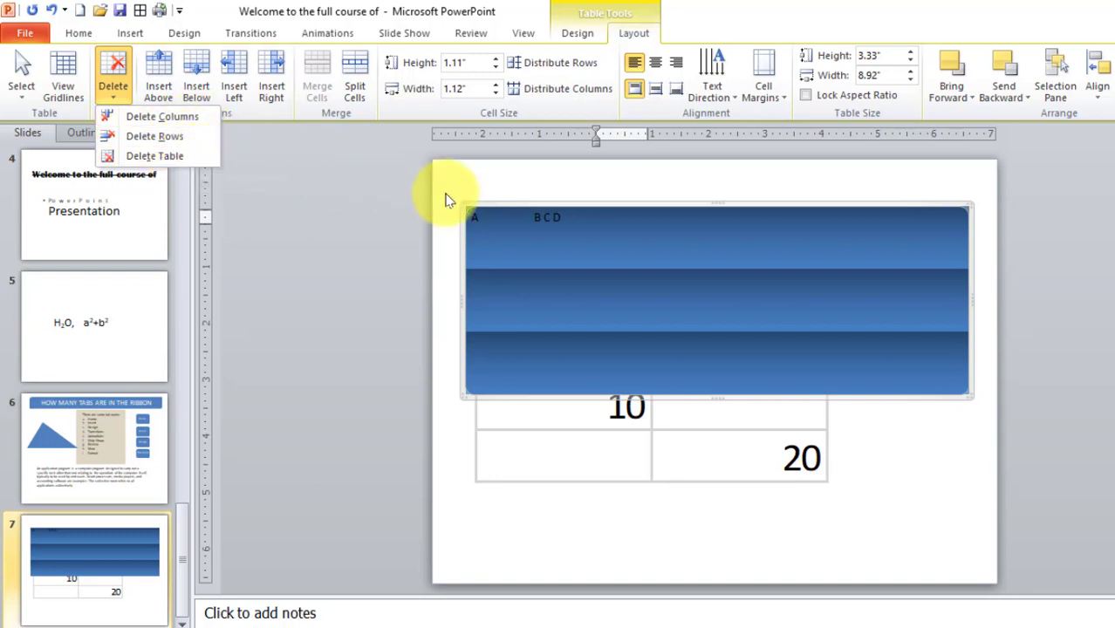
click(469, 210)
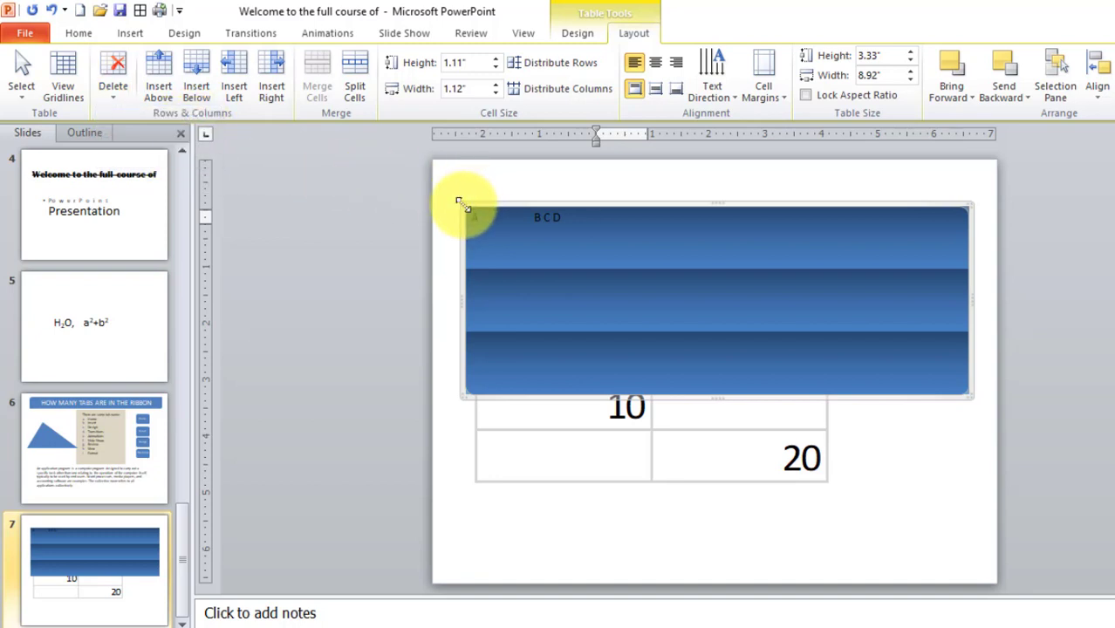
click(462, 205)
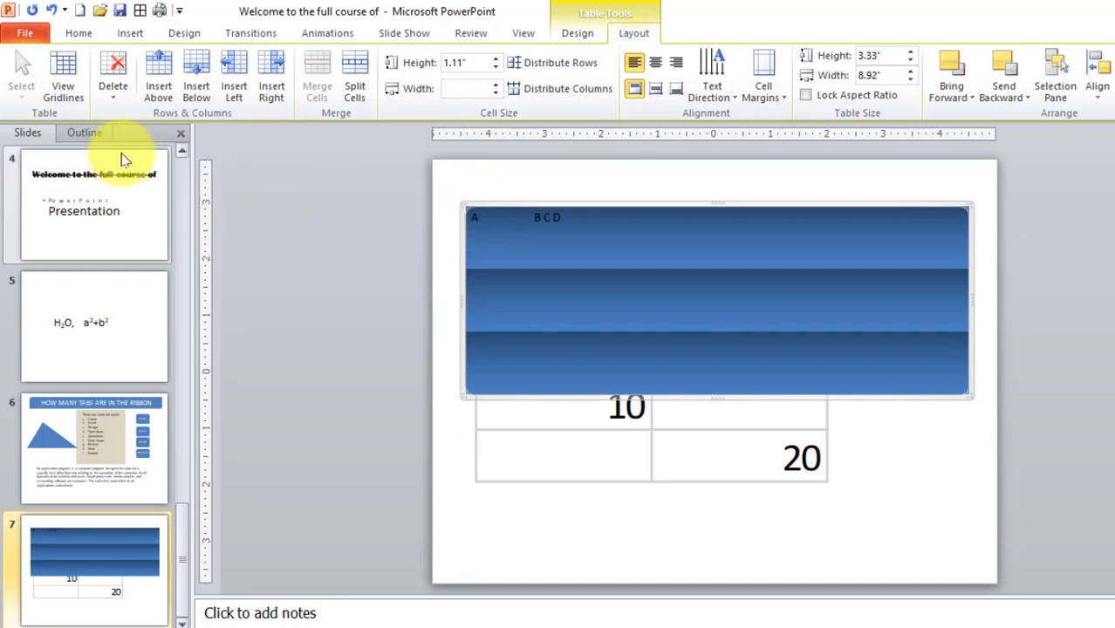
click(62, 70)
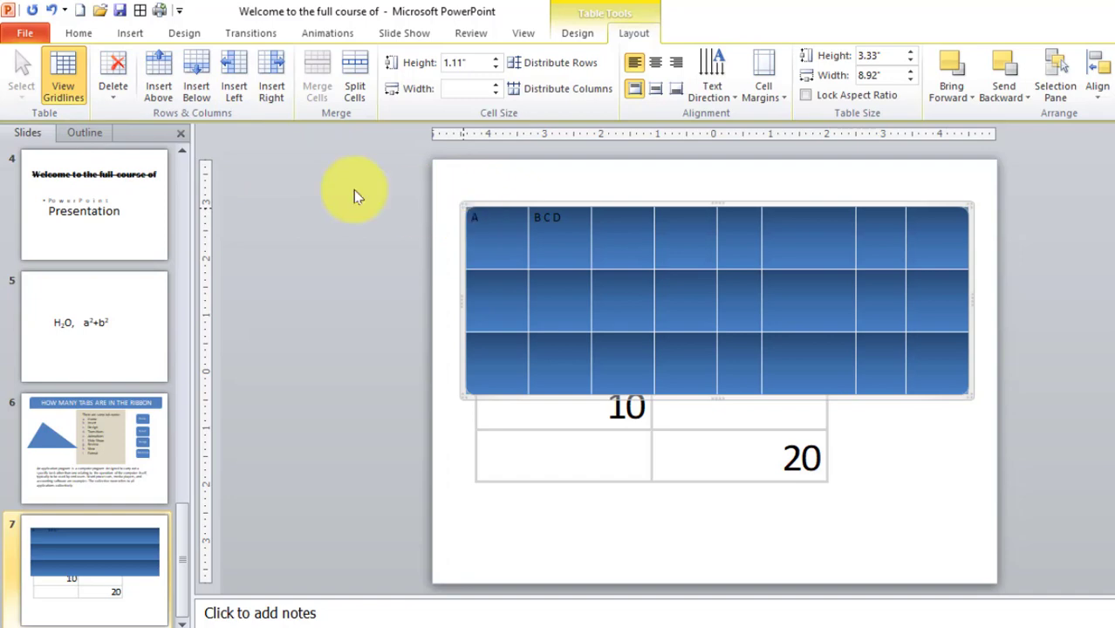
click(115, 77)
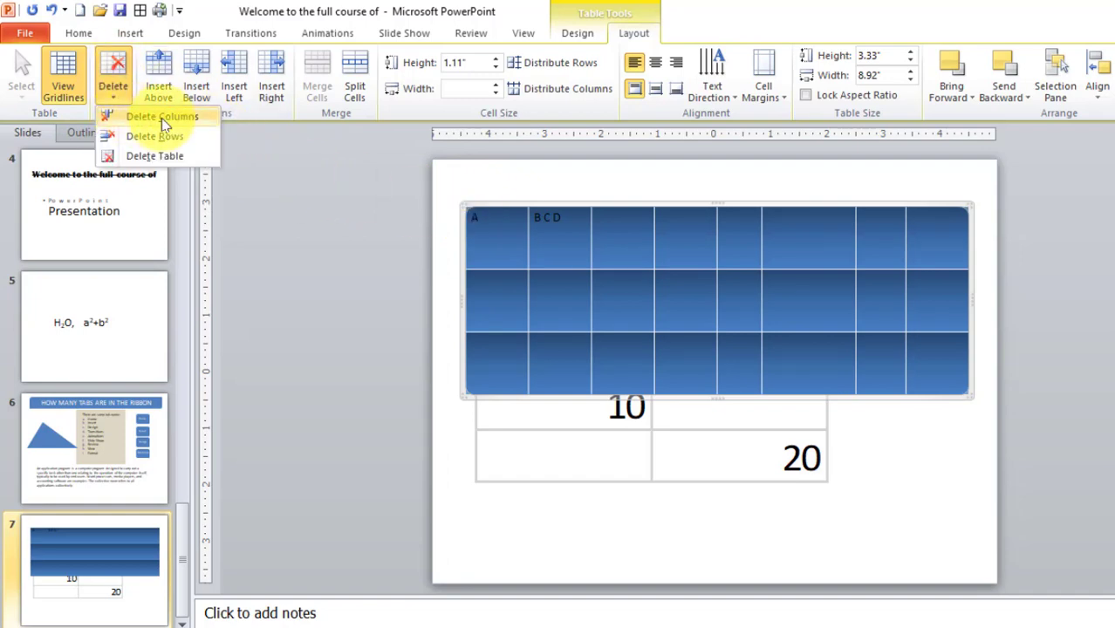
click(155, 156)
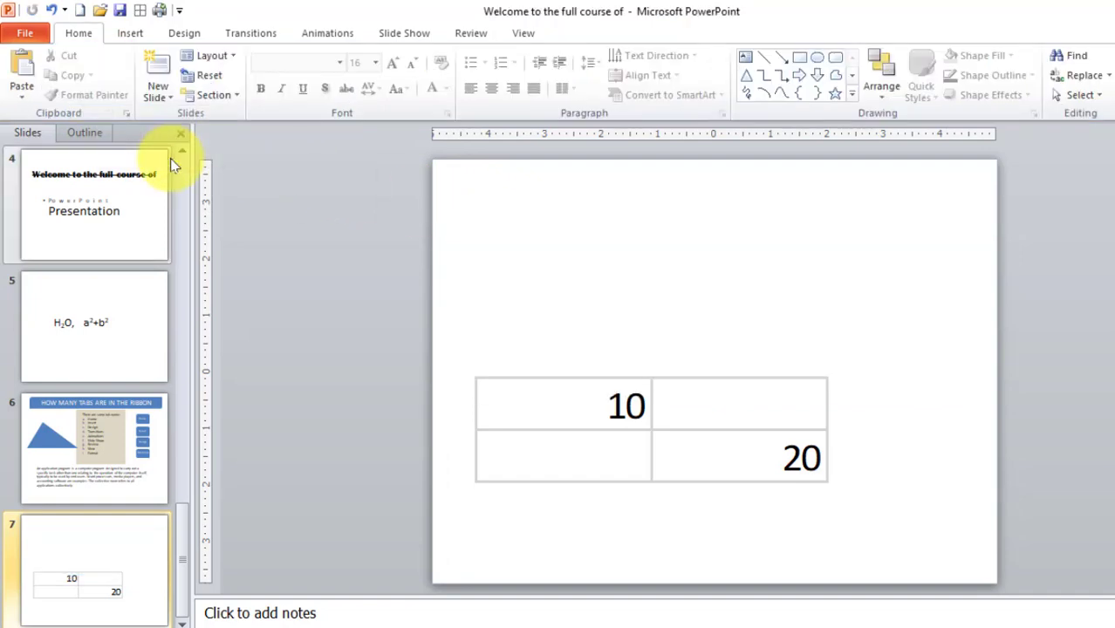
key(ctrl+z)
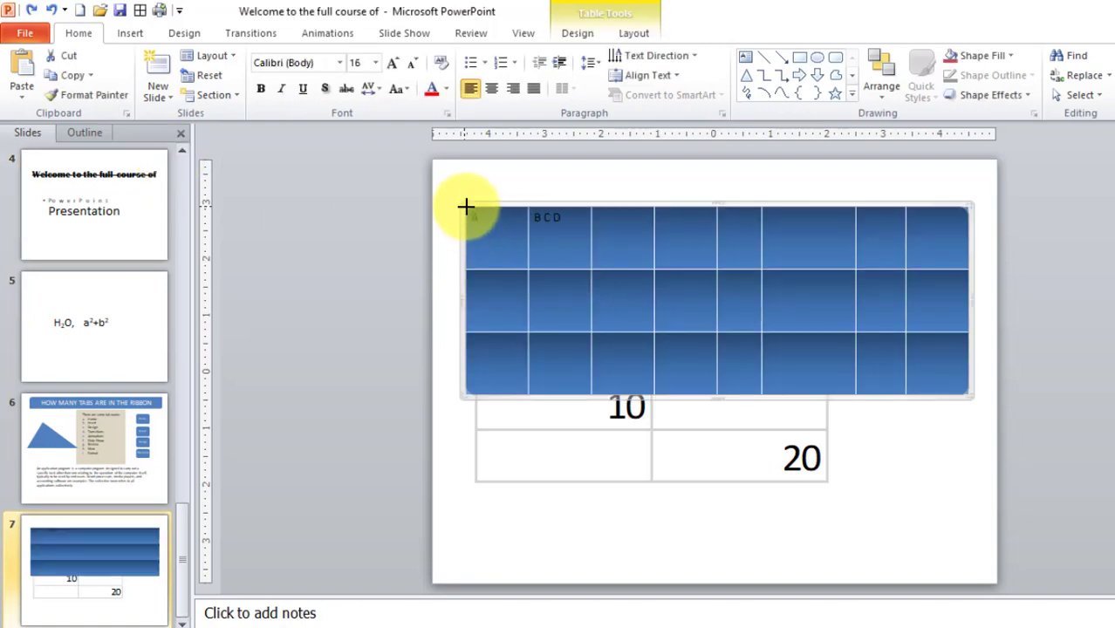
key(Delete)
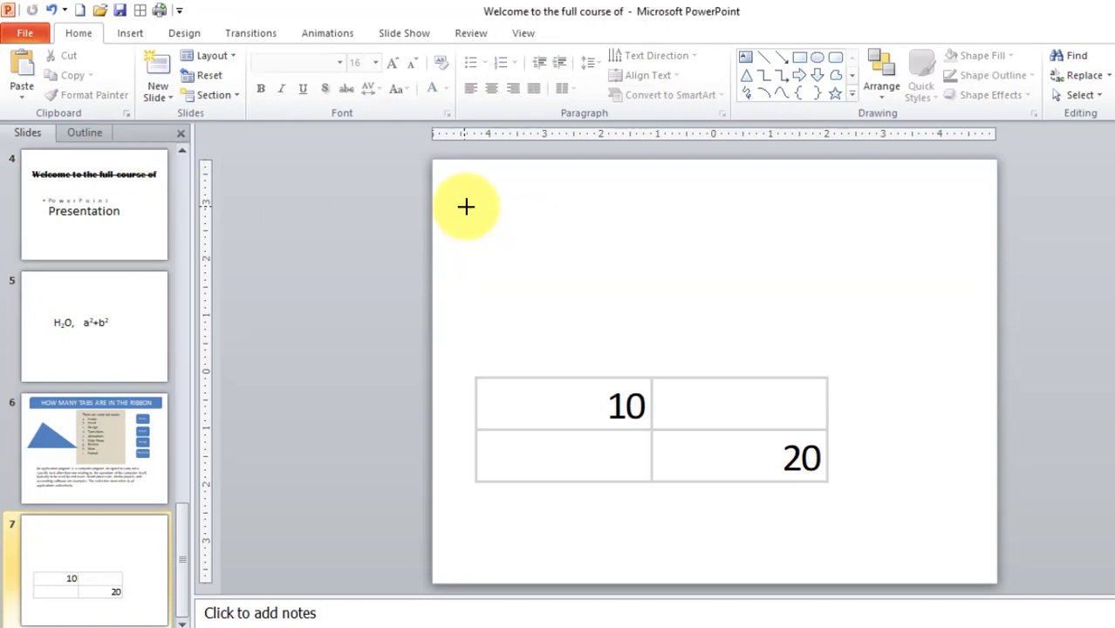
key(ctrl+z)
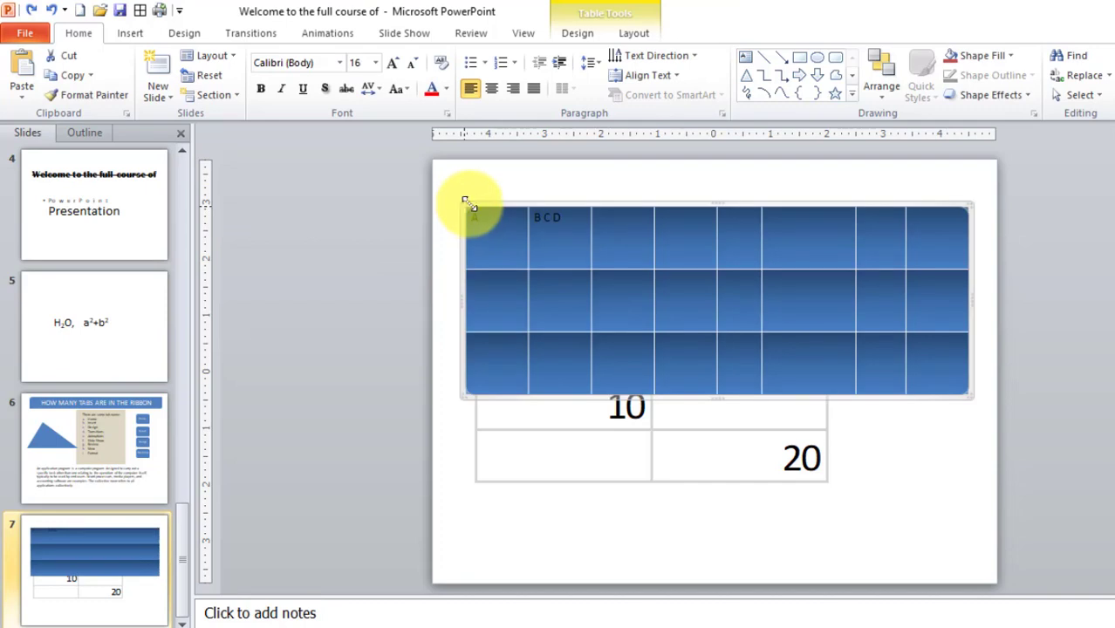
click(625, 31)
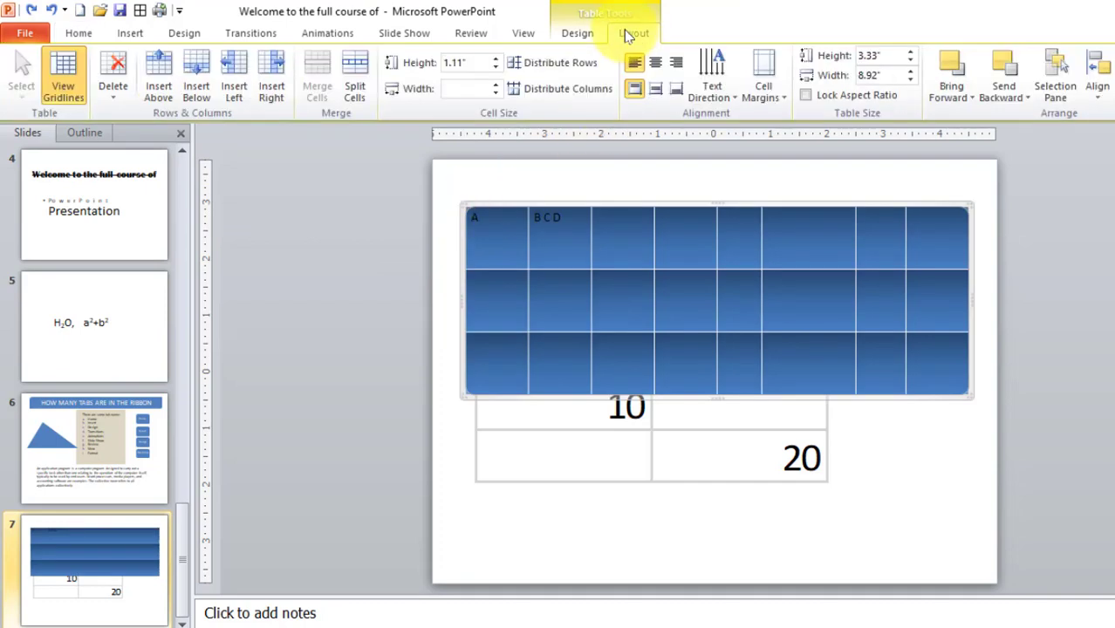
click(641, 249)
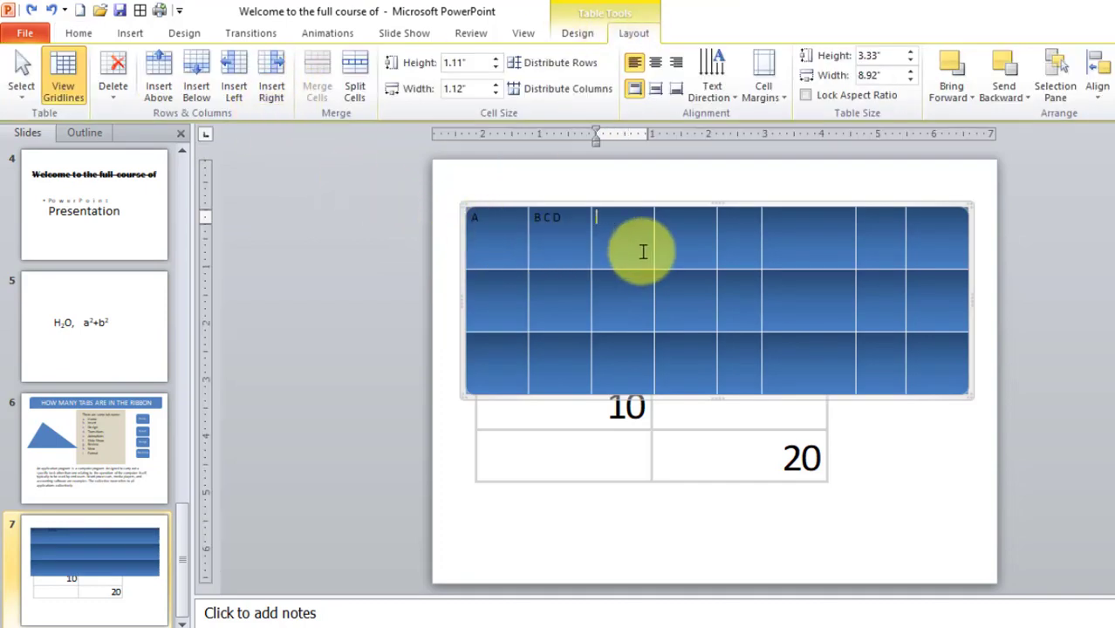
click(113, 91)
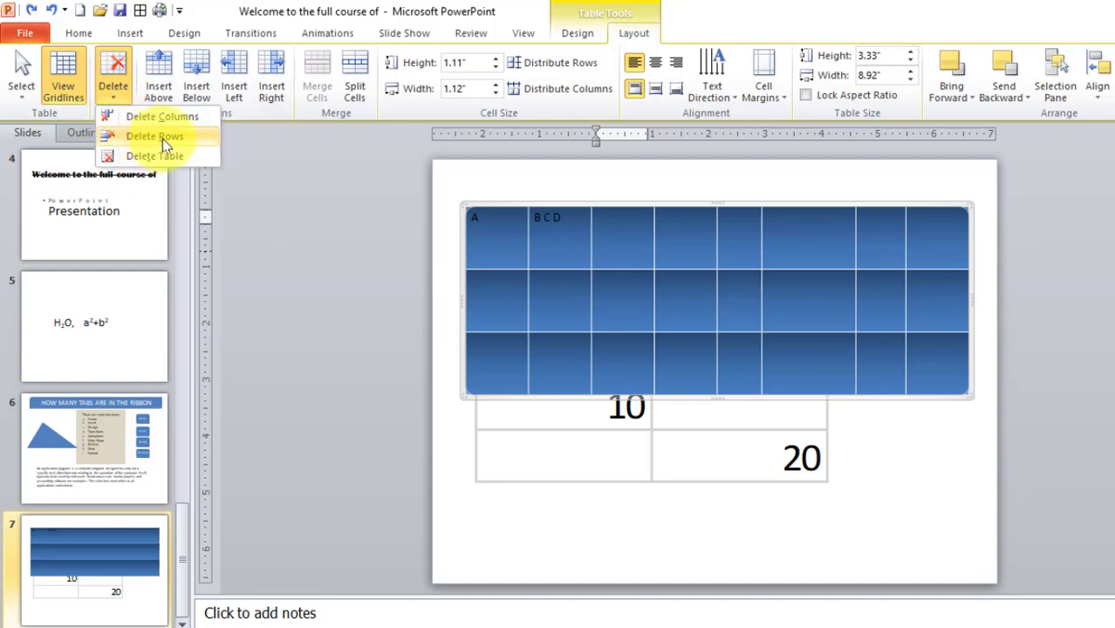
click(620, 233)
Number the header cells after B C D with 3, 4, 5, 6, 7 and 8.
key(Left)
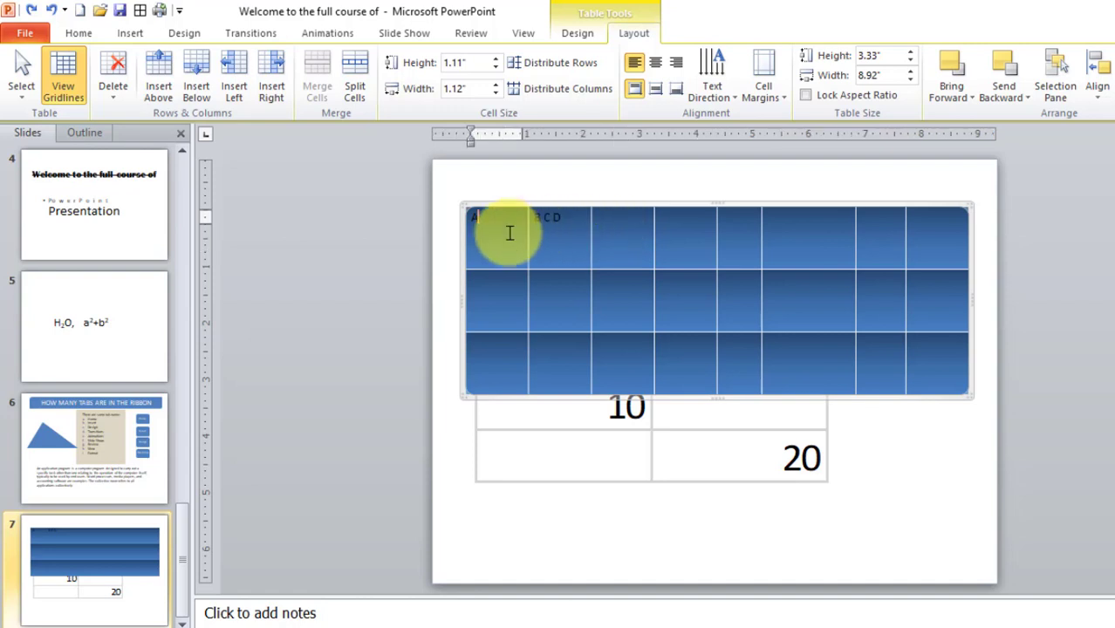
click(609, 231)
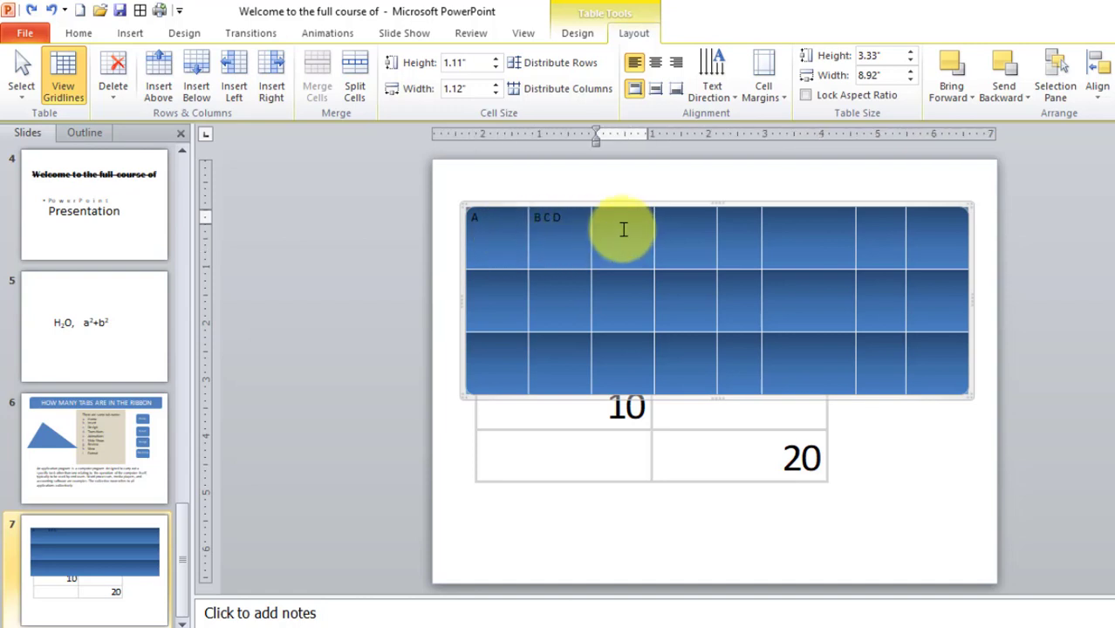
text(3)
click(687, 236)
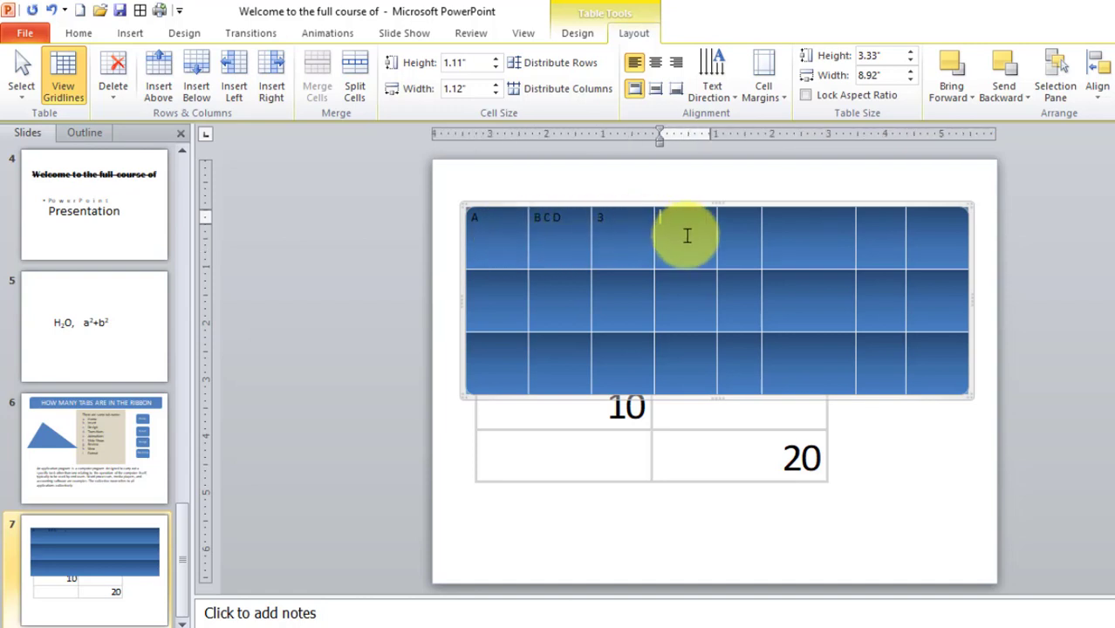
text(4)
click(733, 239)
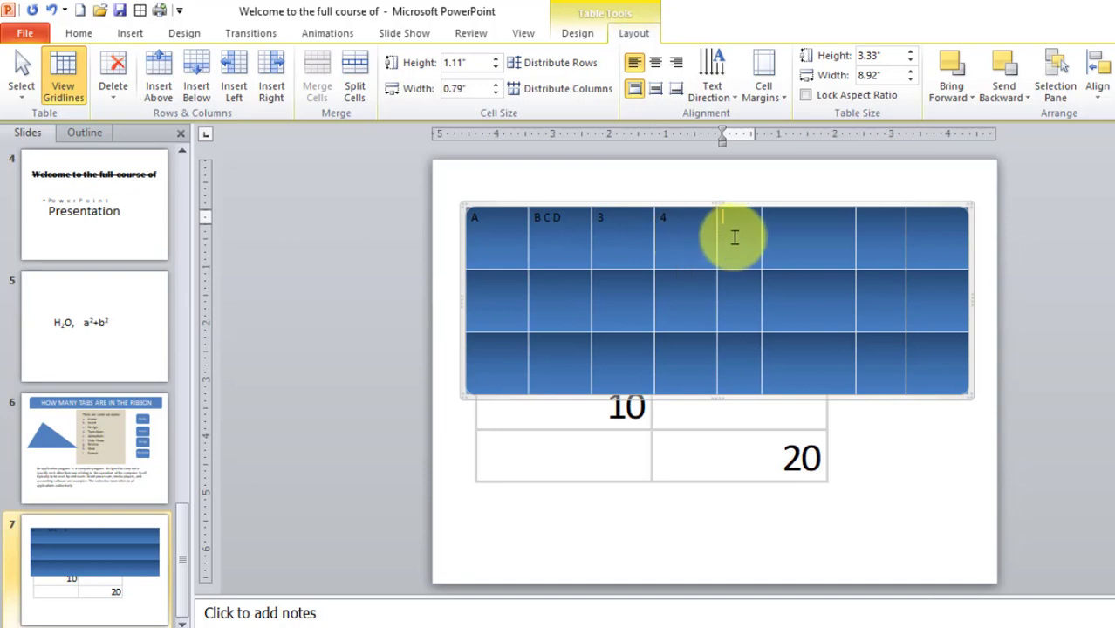
text(5)
click(795, 233)
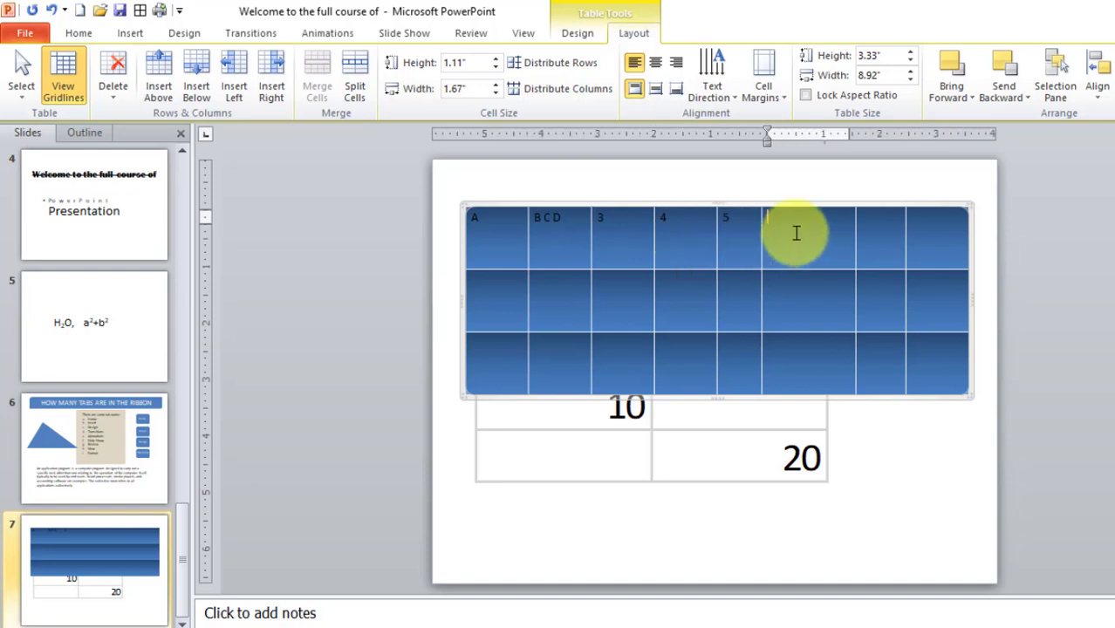
text(6)
click(876, 232)
text(7)
click(928, 237)
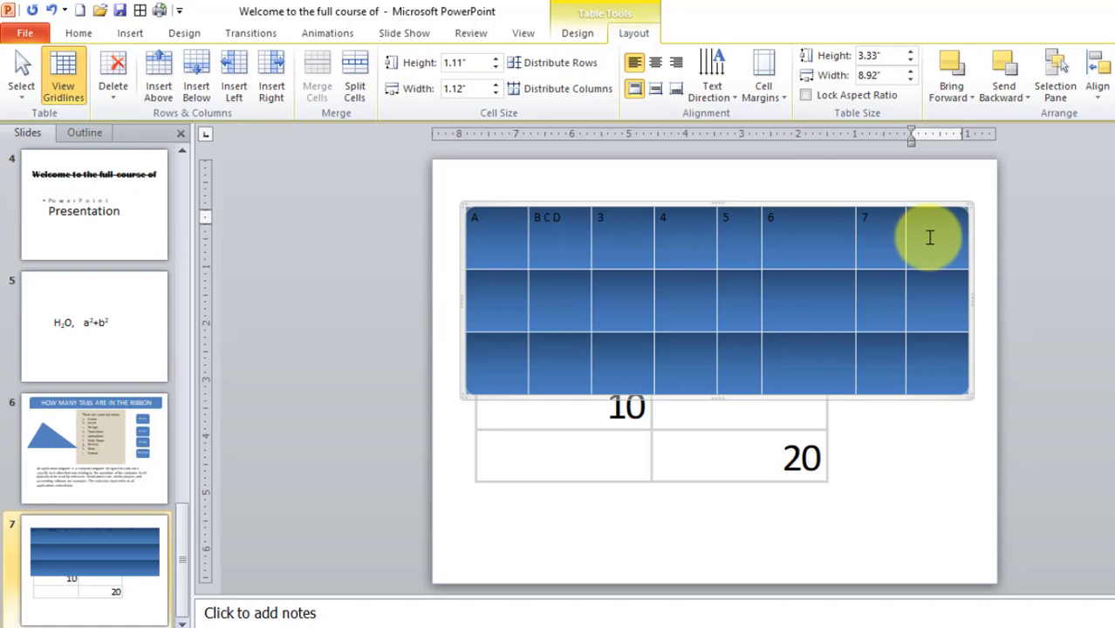
text(8)
Delete the column numbered 3 using Delete Columns.
click(628, 234)
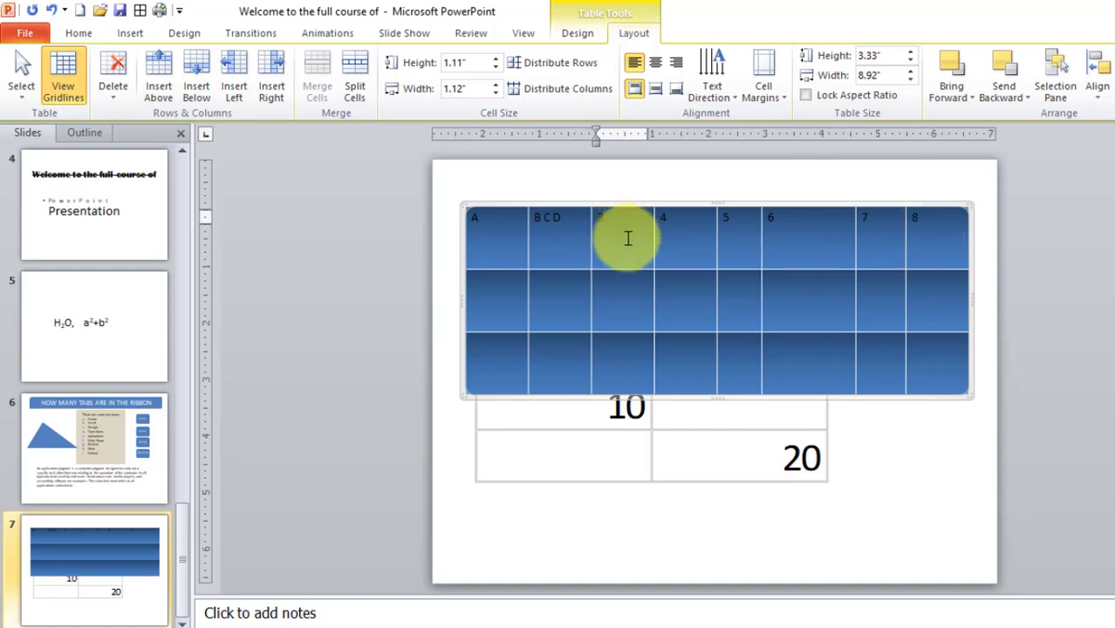
text(3)
click(103, 93)
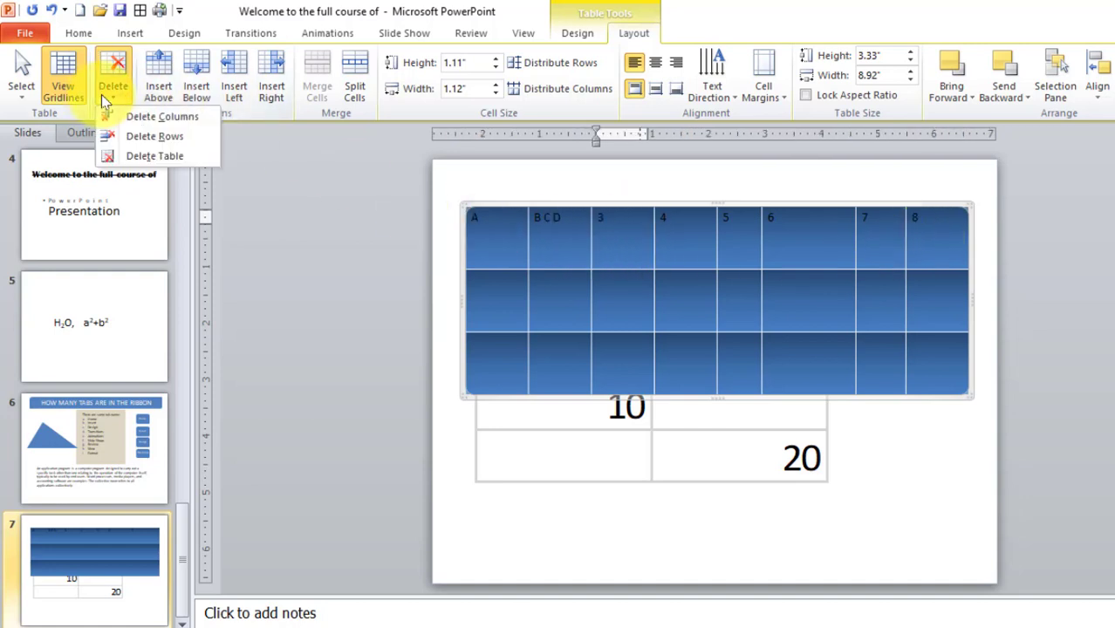
click(163, 121)
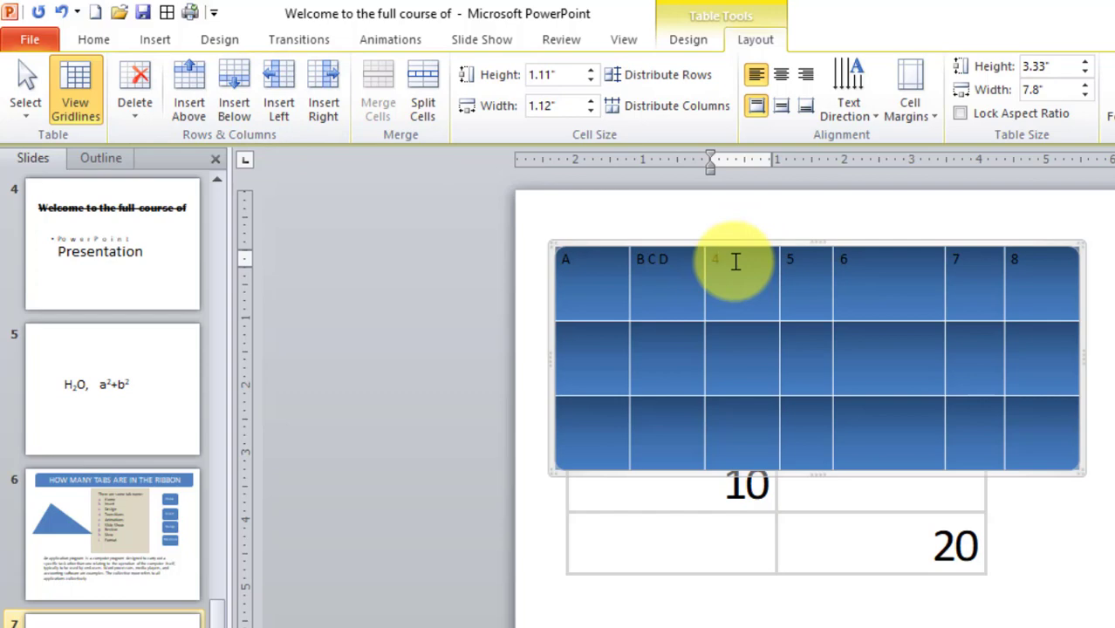
Insert a new column before column 4 and label the first column's lower cells B and C.
click(280, 100)
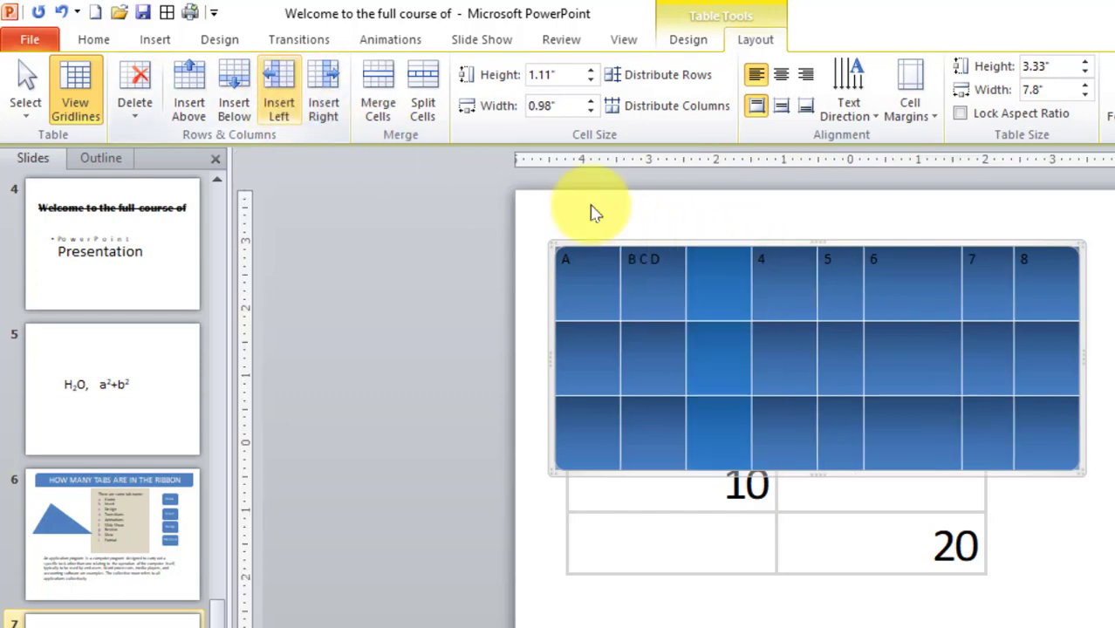
click(706, 268)
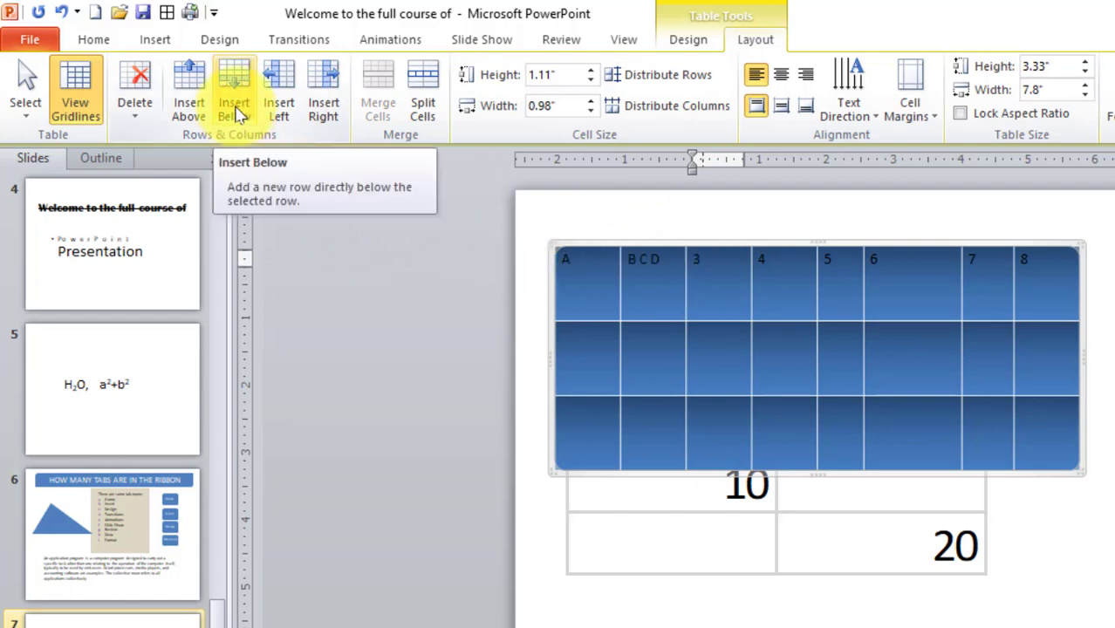
click(584, 280)
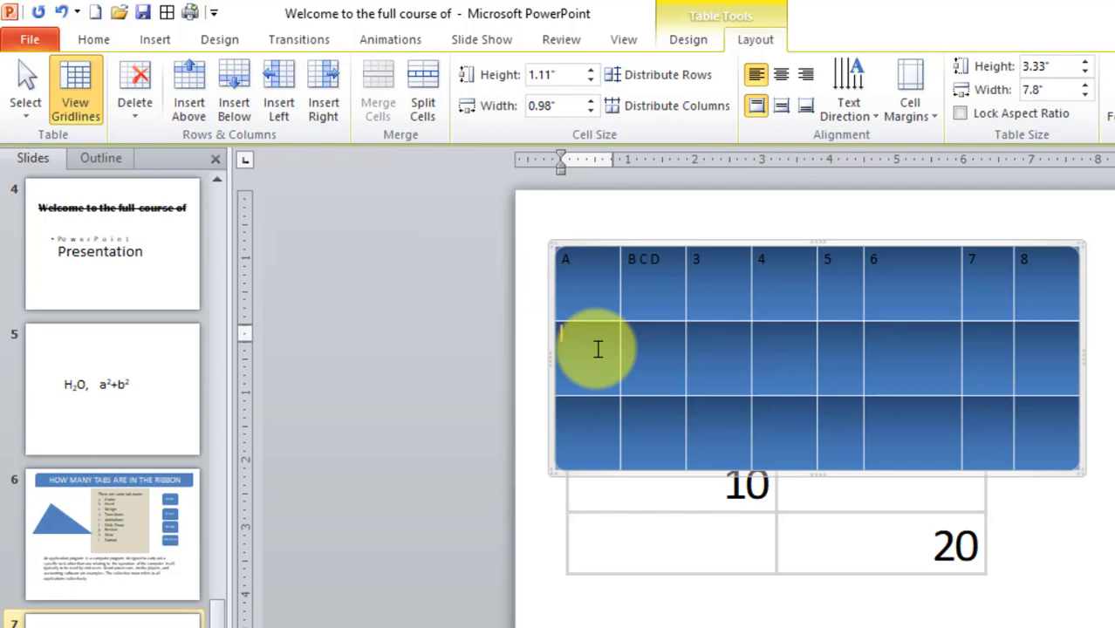
text(B)
click(591, 439)
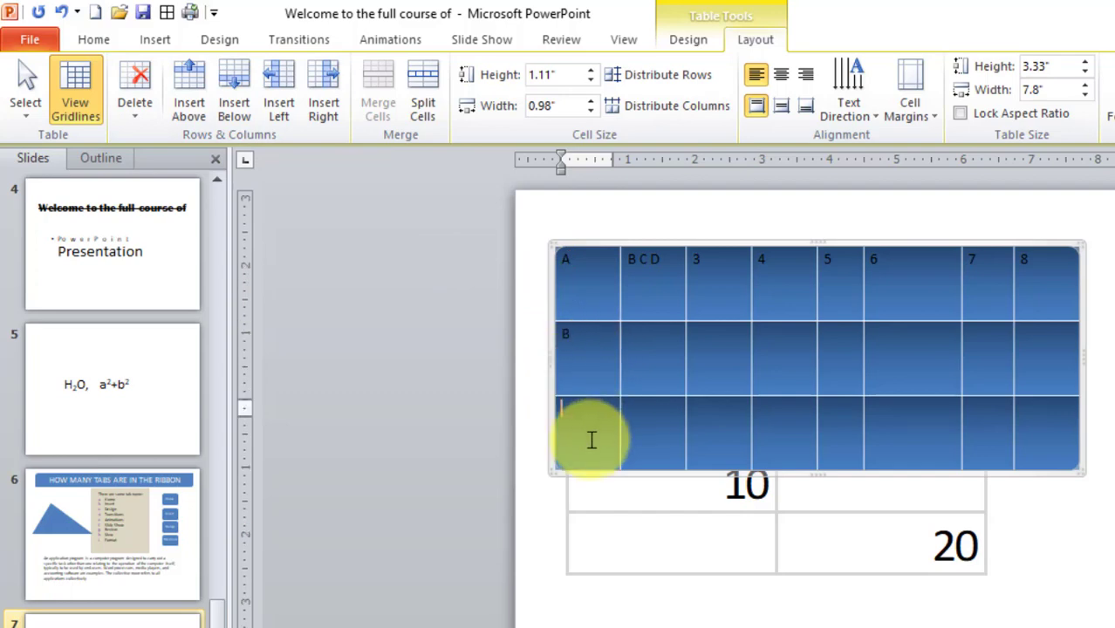
text(C)
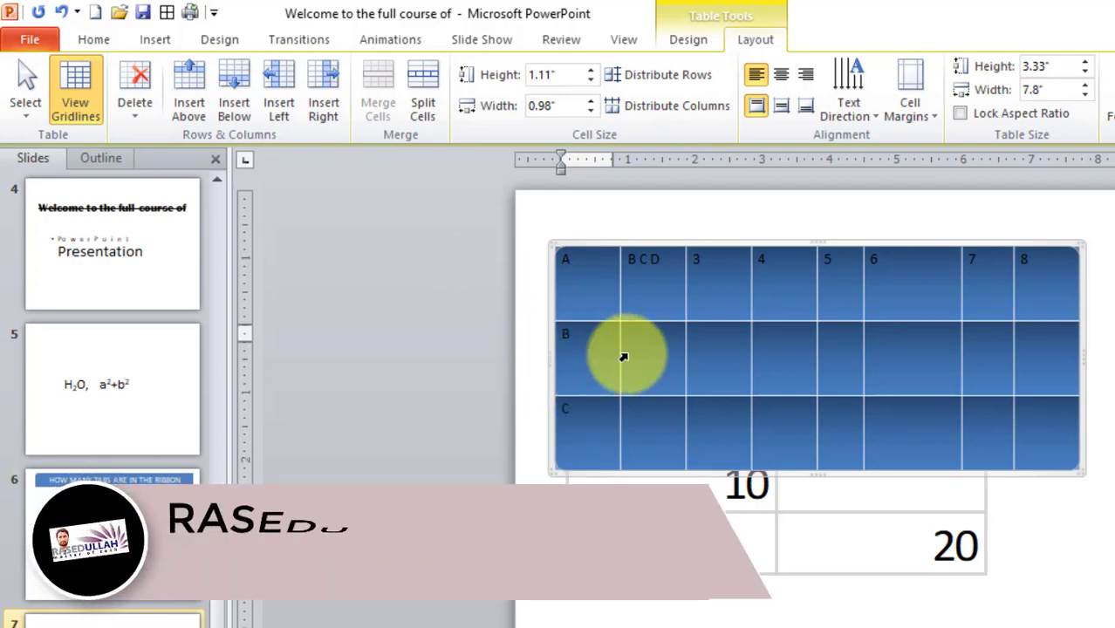
Add empty rows below and above the B row, then undo the extra insertion.
click(570, 351)
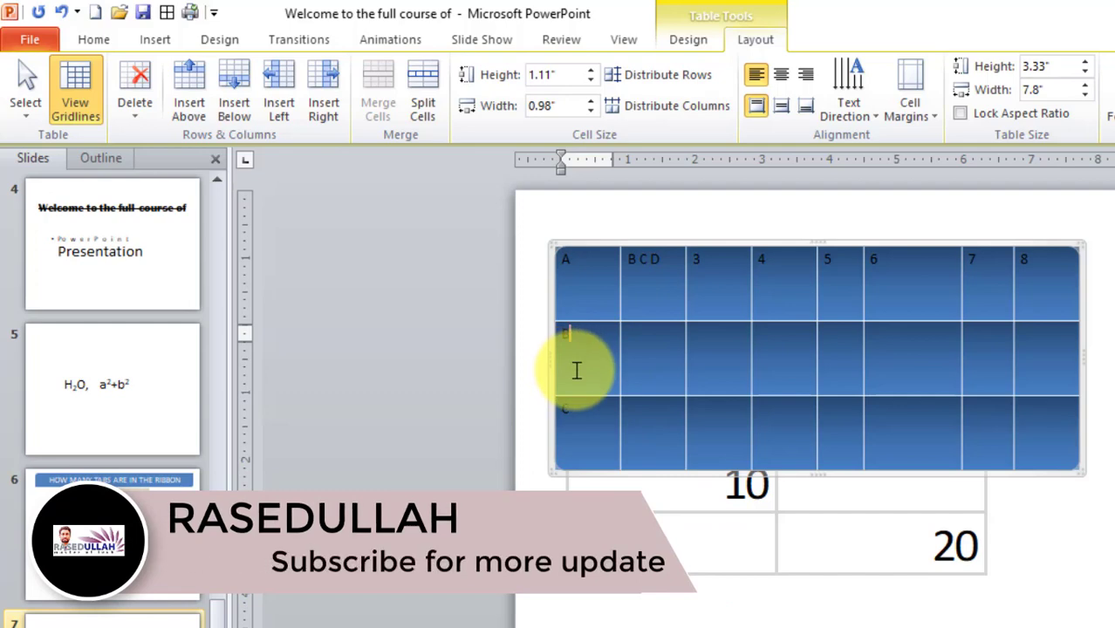
click(233, 109)
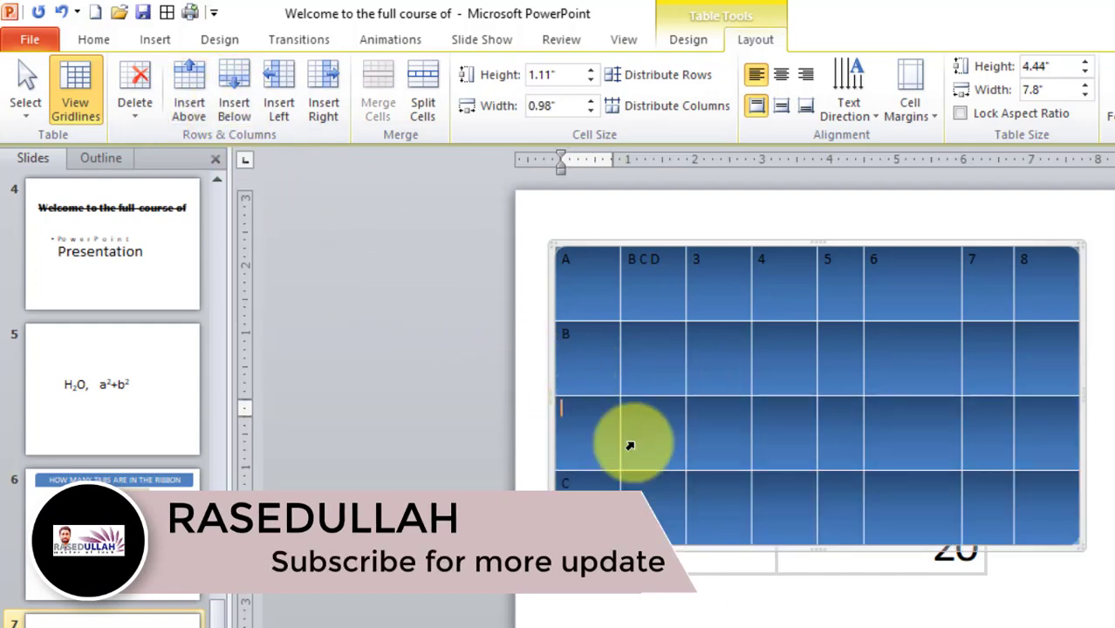
click(575, 336)
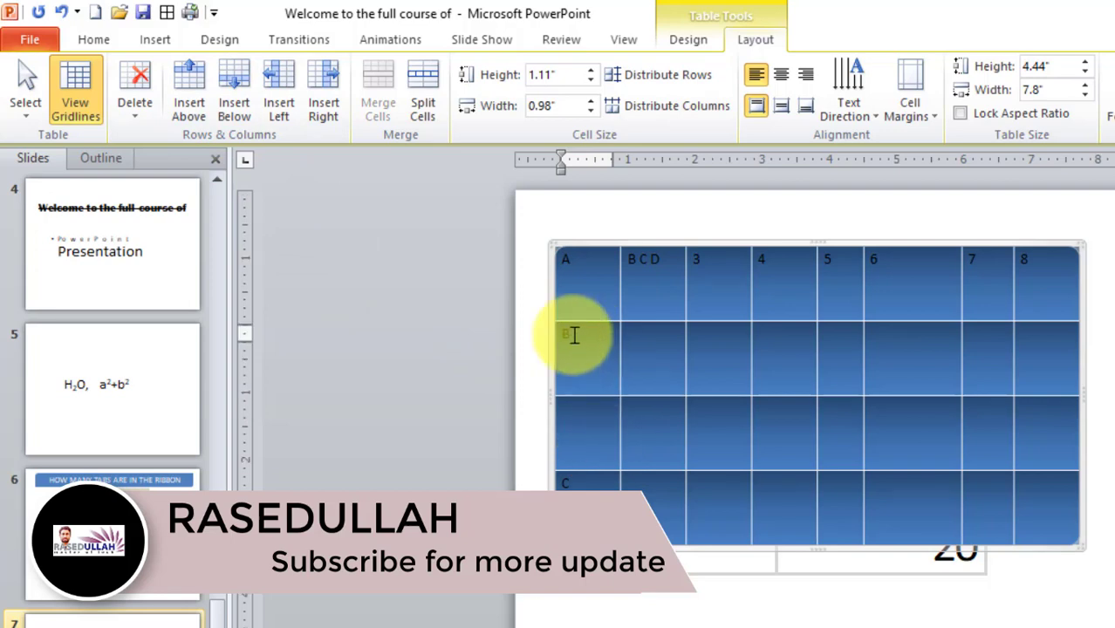
click(190, 102)
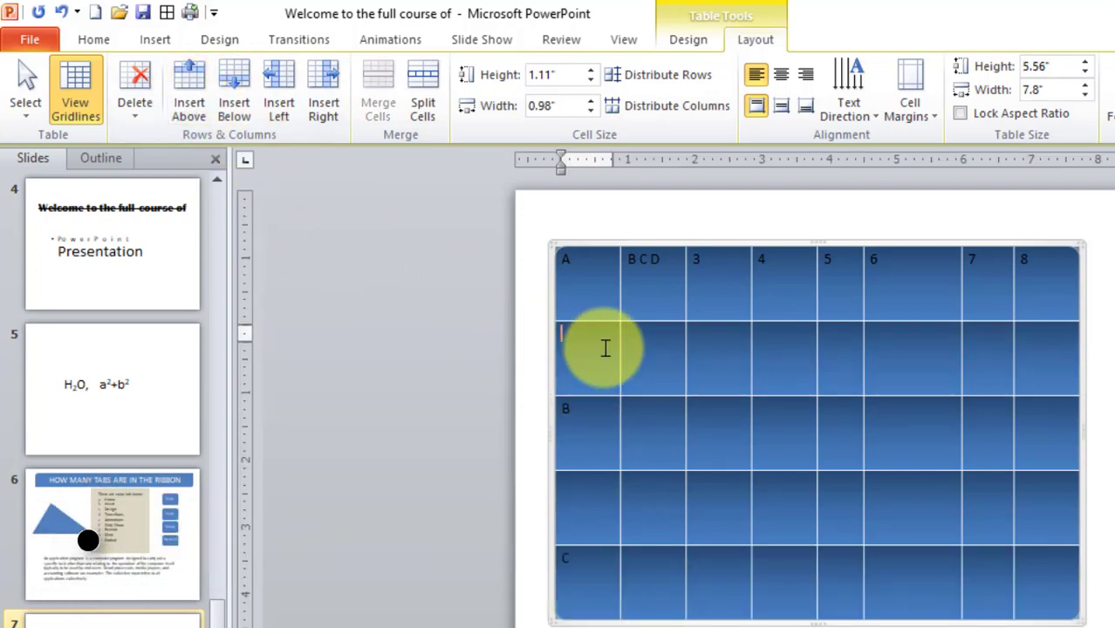
key(ctrl+z)
key(ctrl+z)
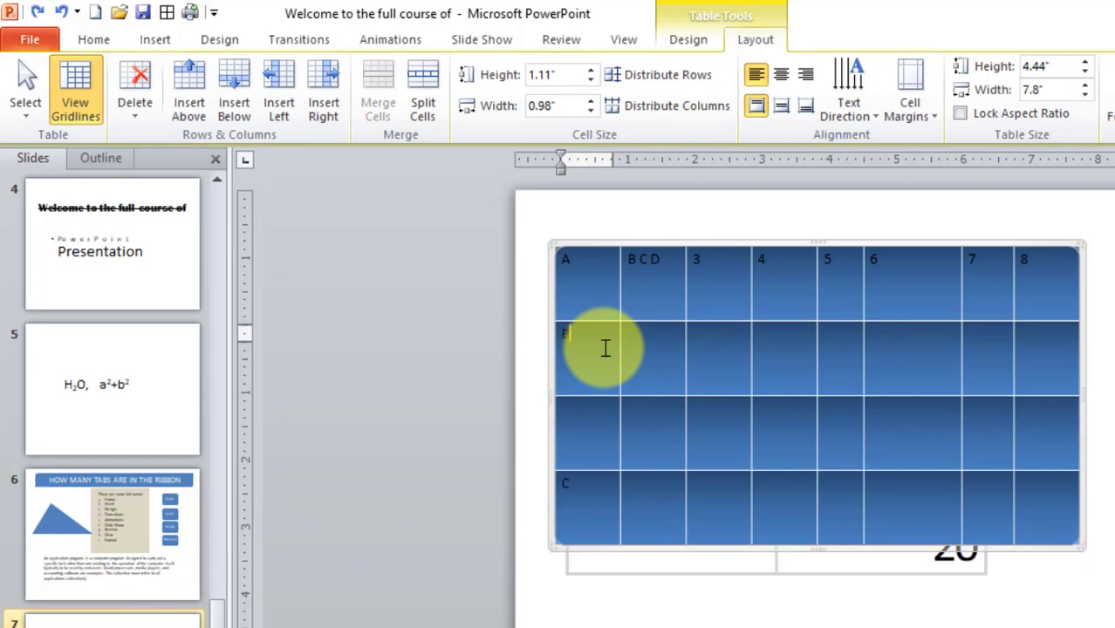
Apply Clear Table to the upper table, leaving a plain black-lined 8-column grid.
click(789, 338)
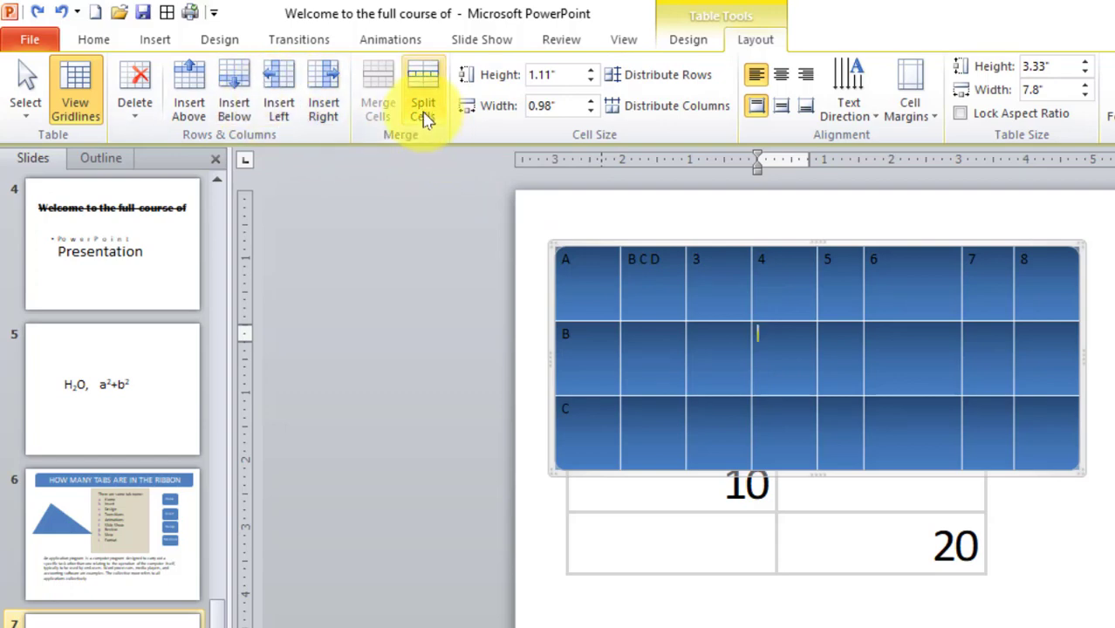
click(720, 281)
drag(719, 281, 941, 303)
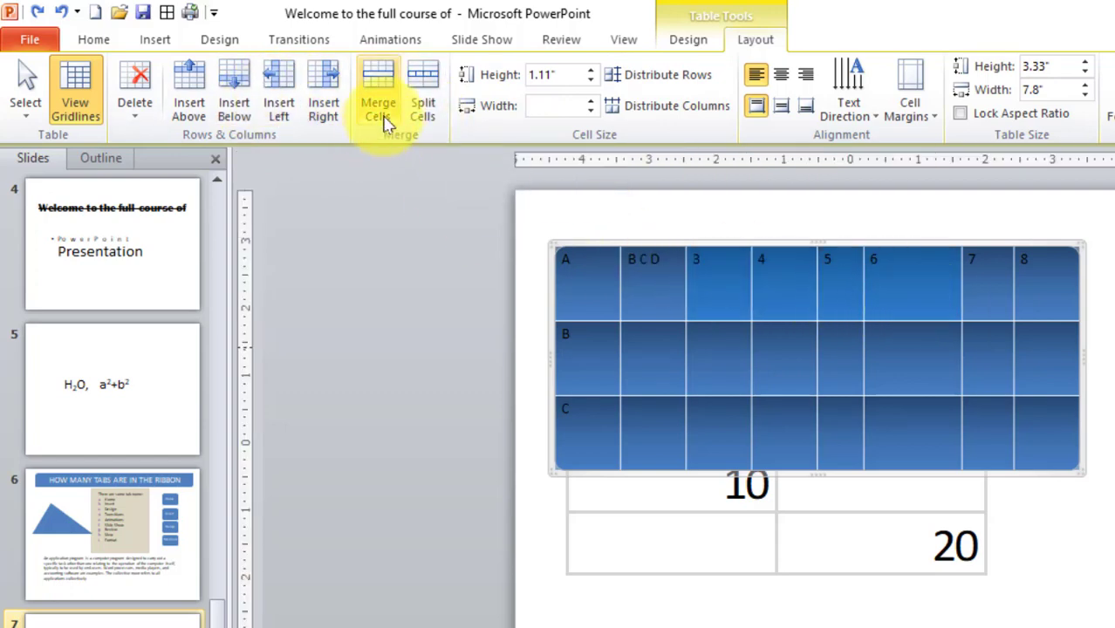
click(791, 292)
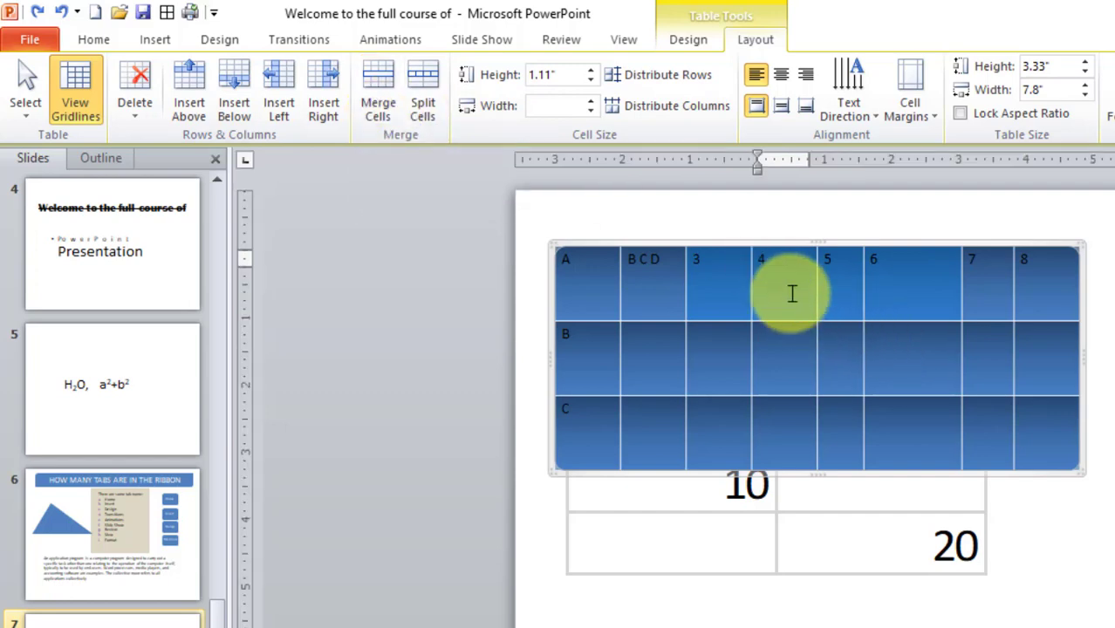
click(653, 277)
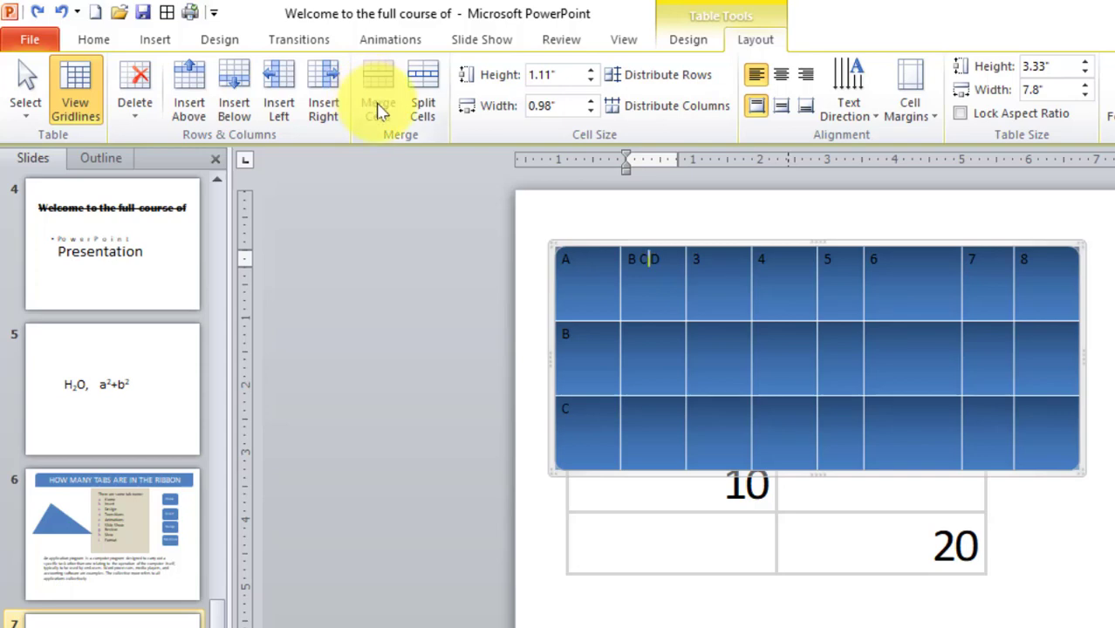
drag(584, 269, 657, 269)
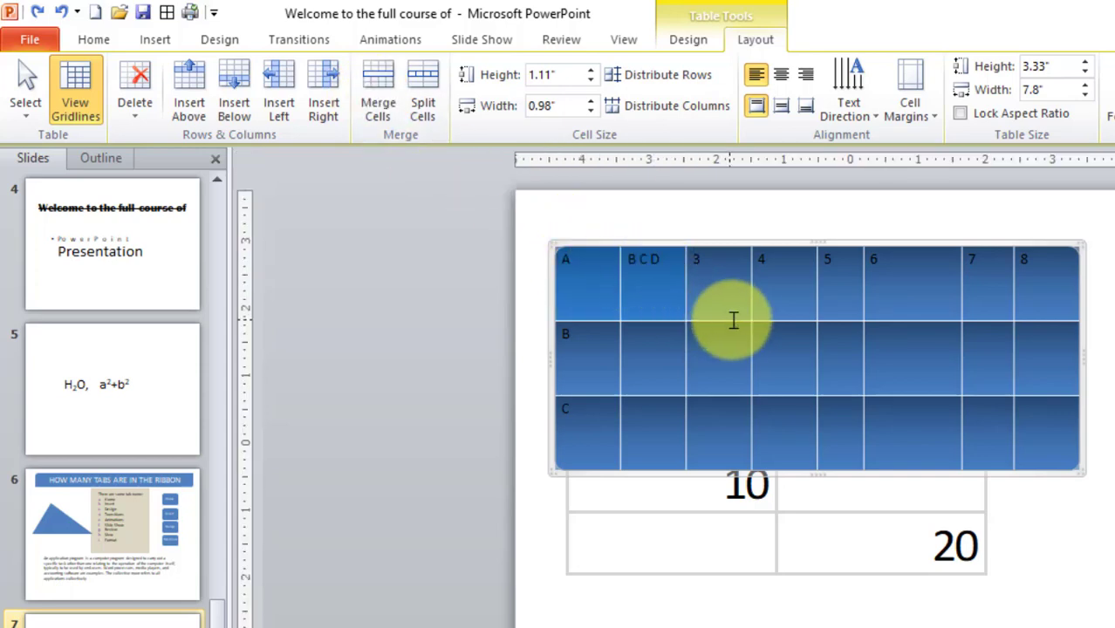
click(667, 293)
click(551, 251)
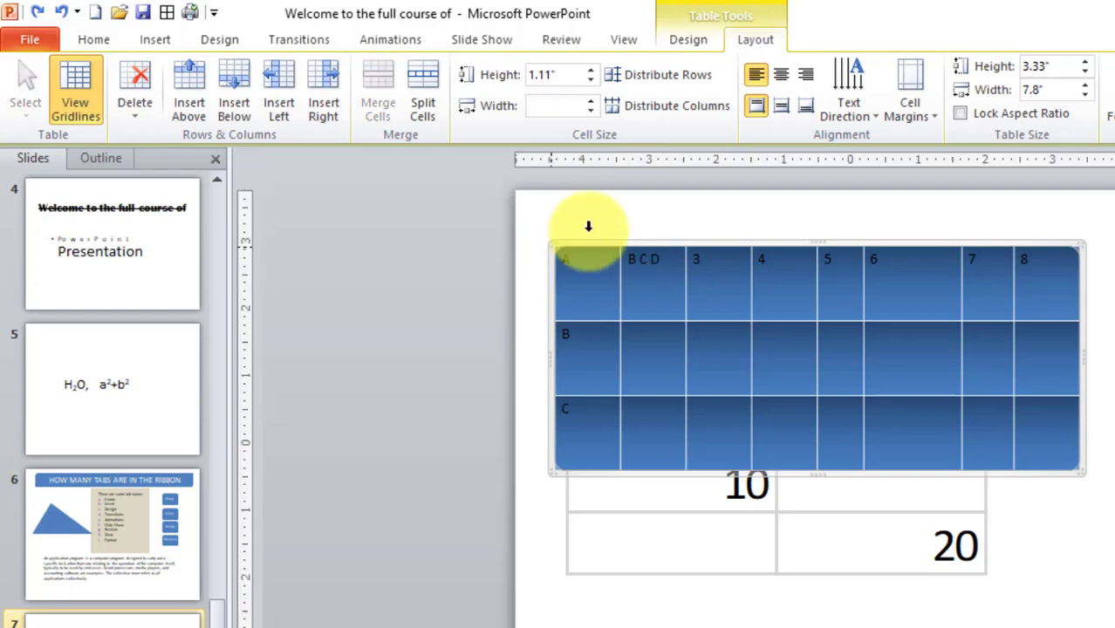
click(691, 41)
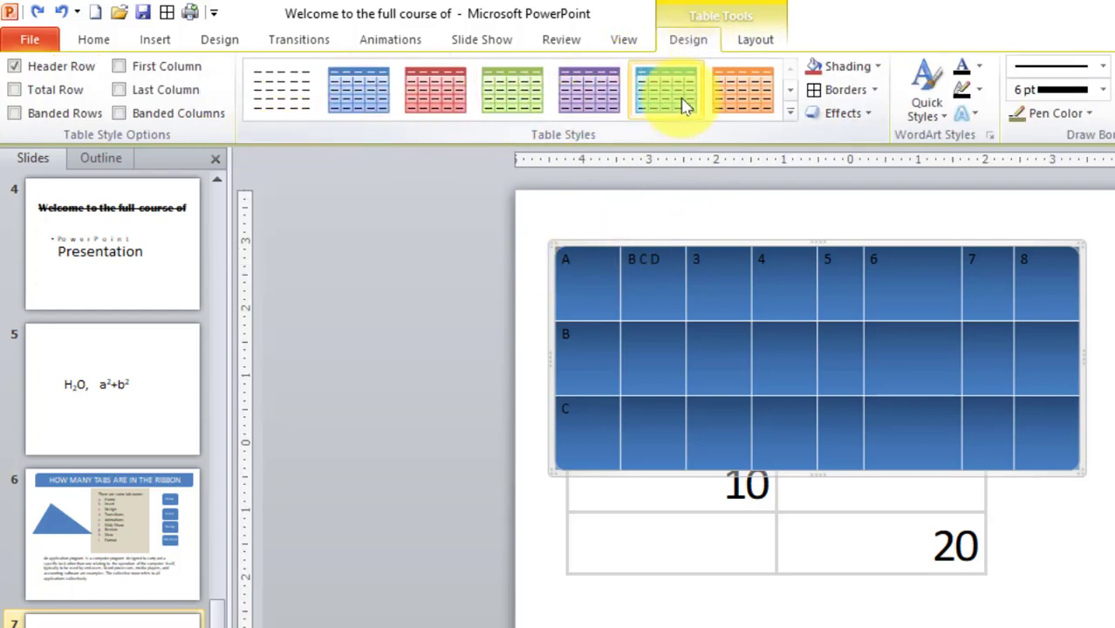
click(789, 112)
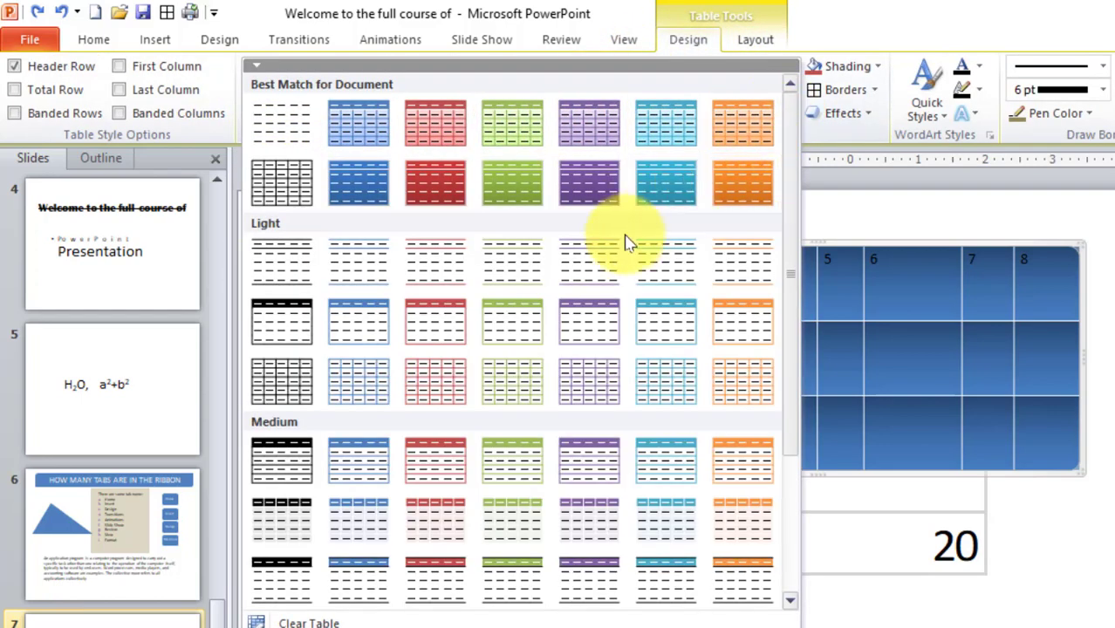
click(306, 621)
drag(664, 274, 592, 277)
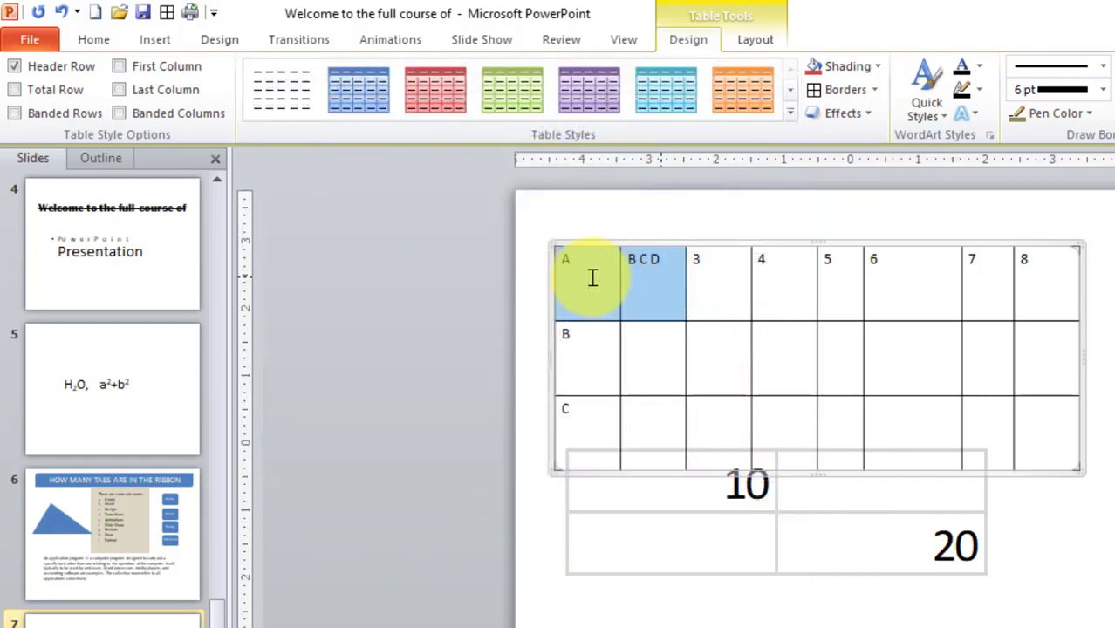
Merge the A and B C D header cells, then merge row B's cells under columns 5 and 6.
click(755, 37)
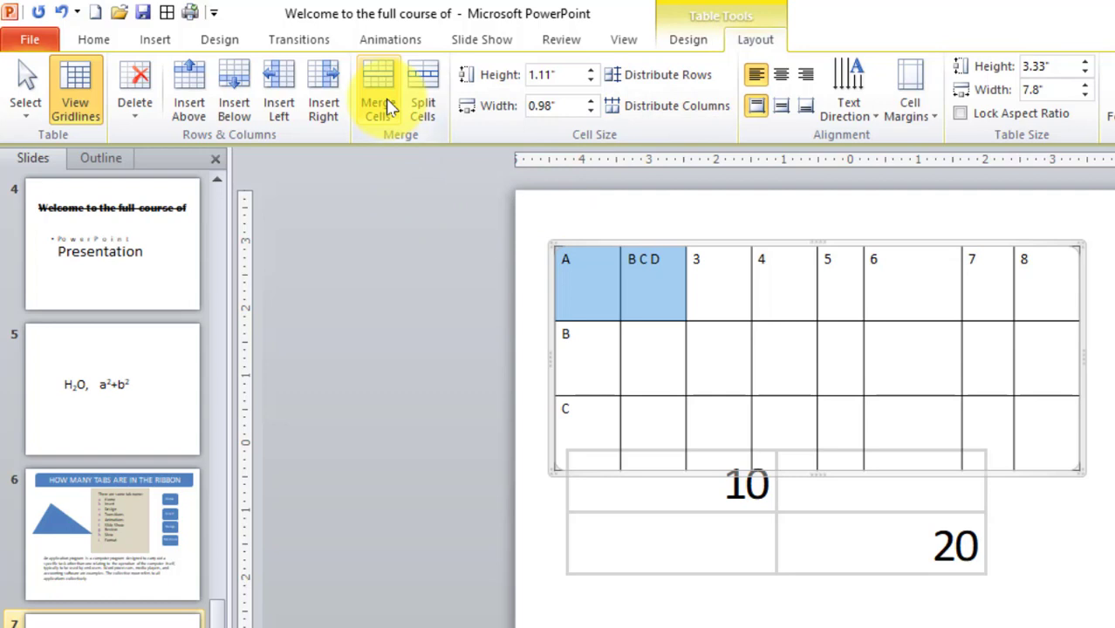
click(644, 262)
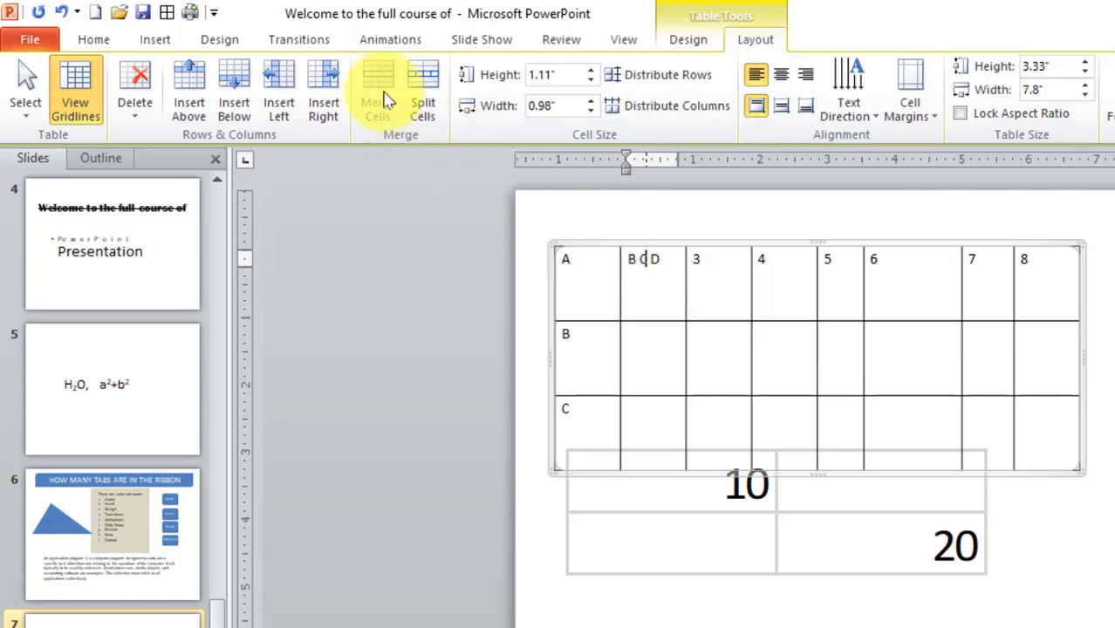
drag(667, 259, 580, 264)
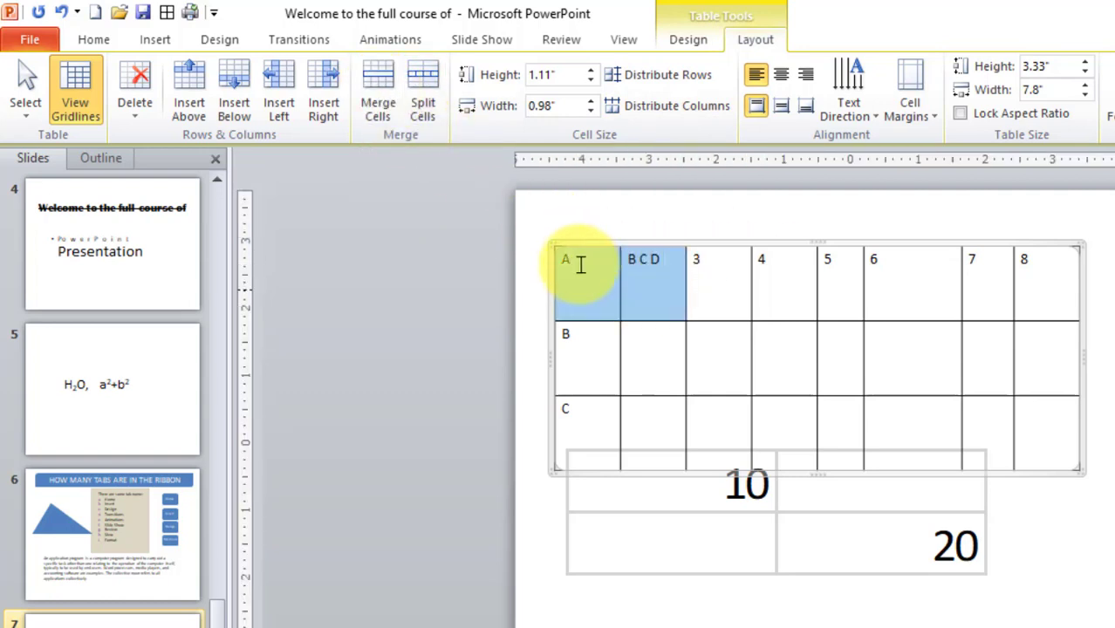
click(397, 116)
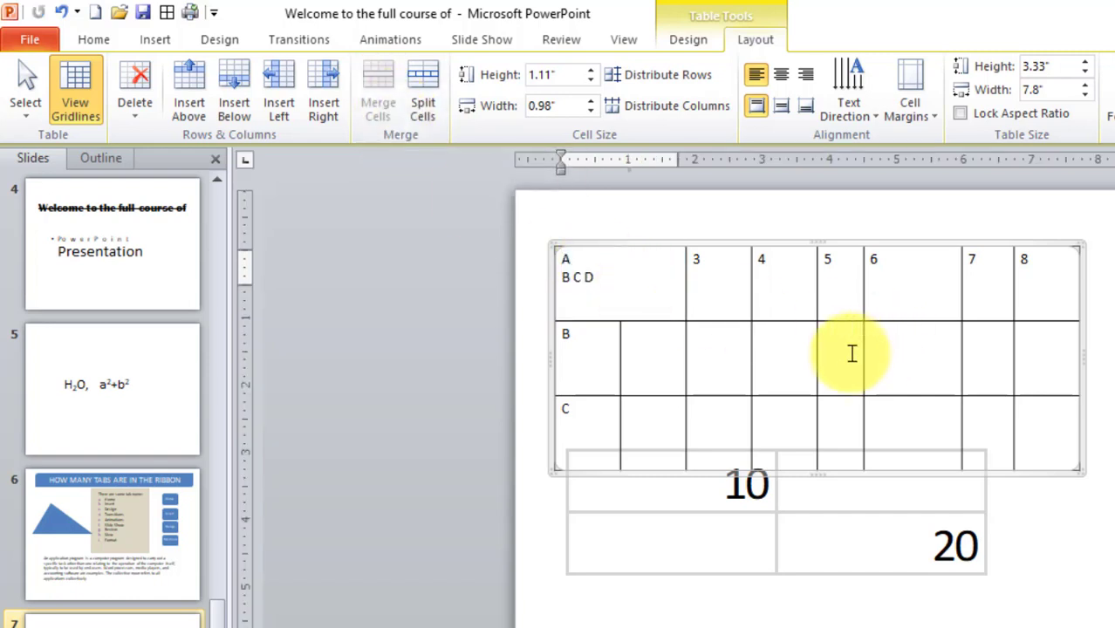
drag(851, 353, 890, 352)
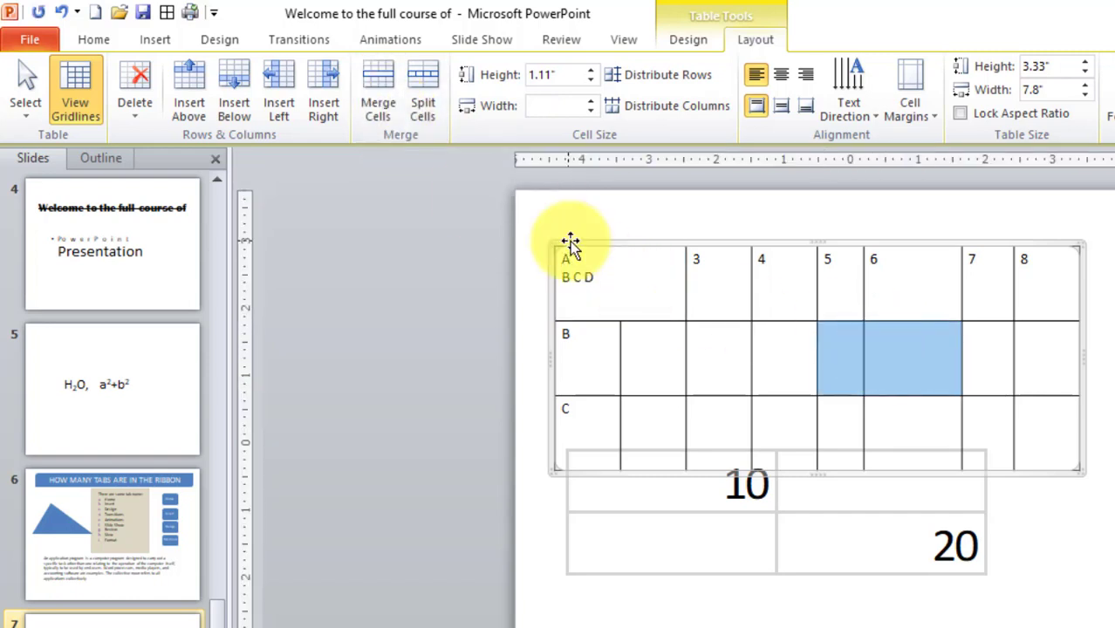
click(386, 111)
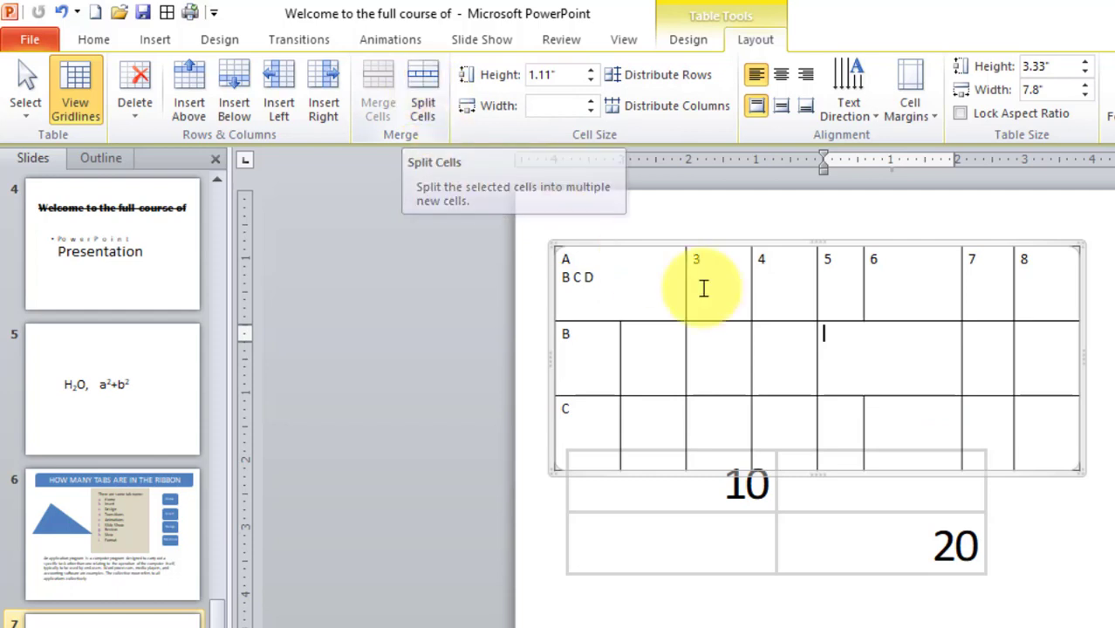
Split row B's cell under column 3 into two columns.
click(729, 350)
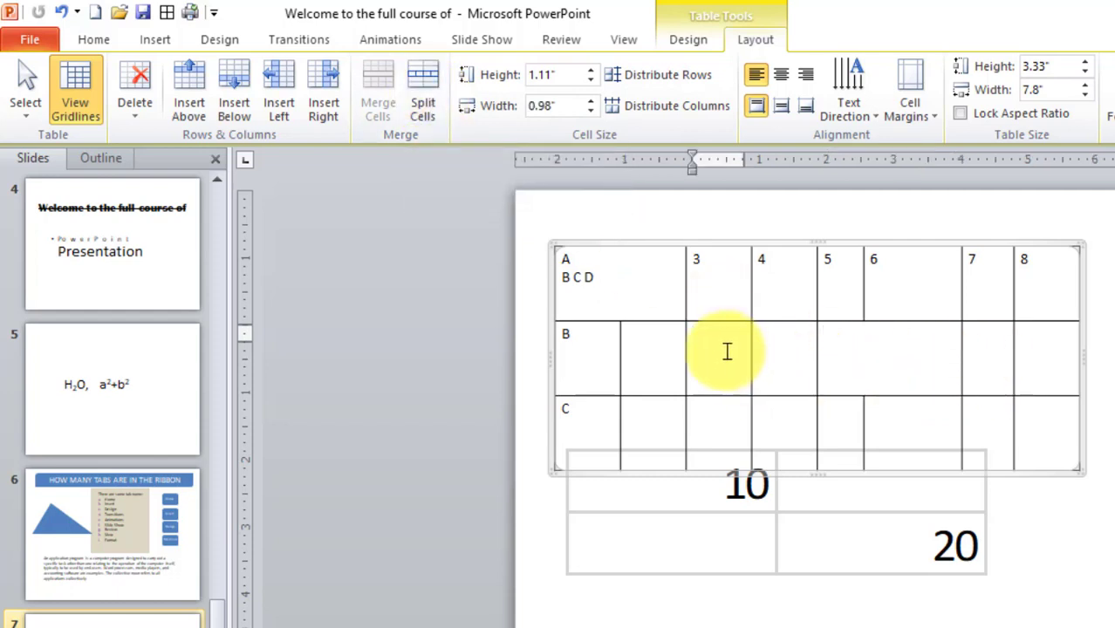
click(434, 102)
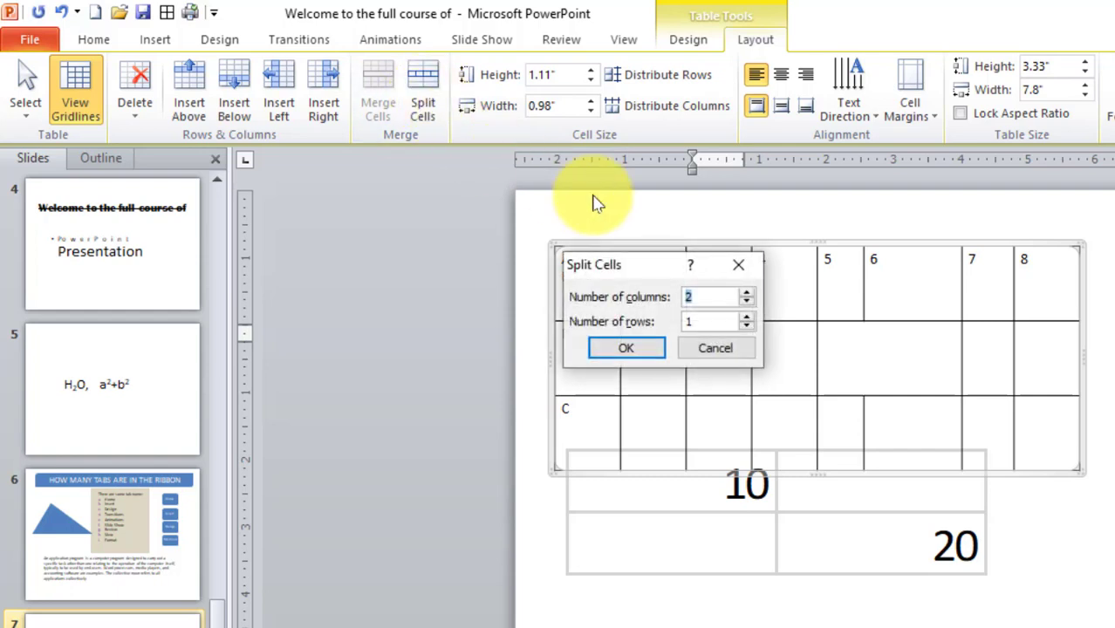
drag(650, 273, 483, 229)
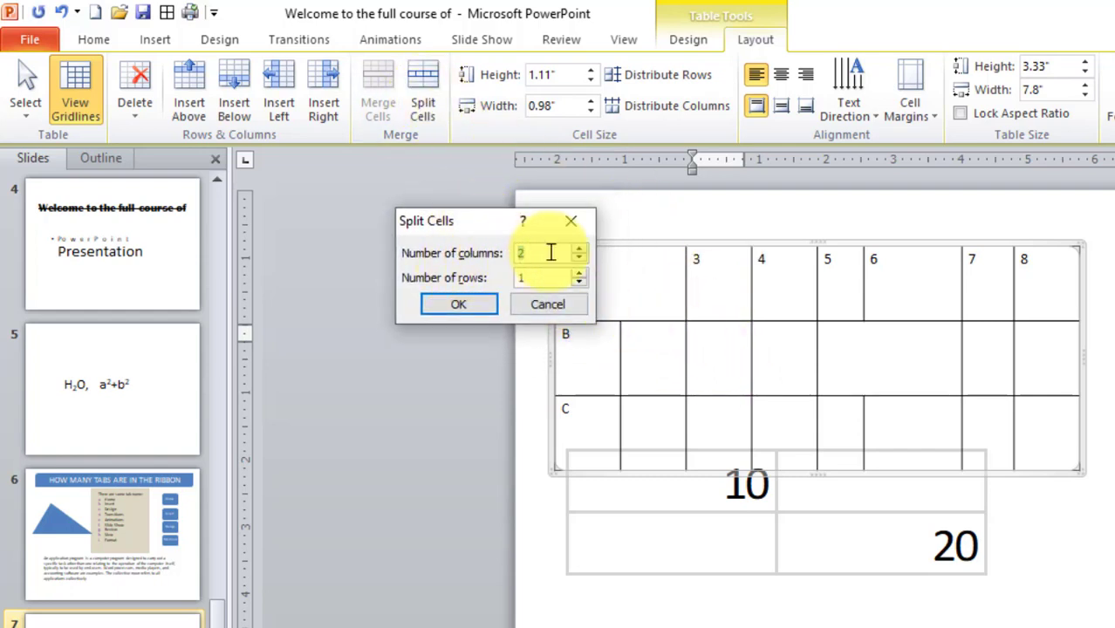
click(460, 303)
click(714, 356)
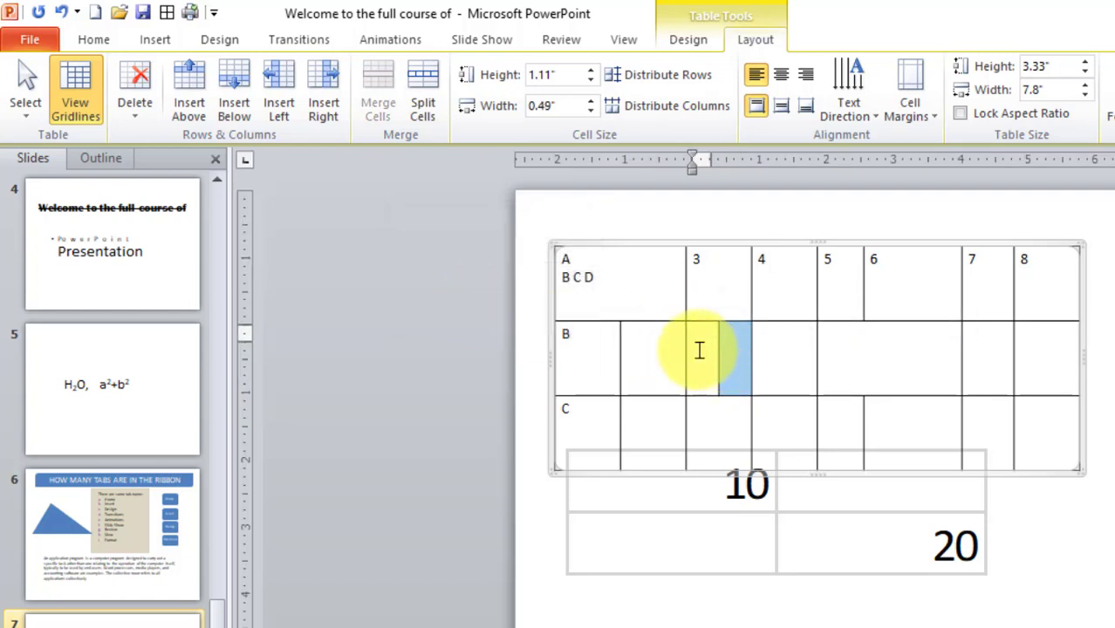
key(Tab)
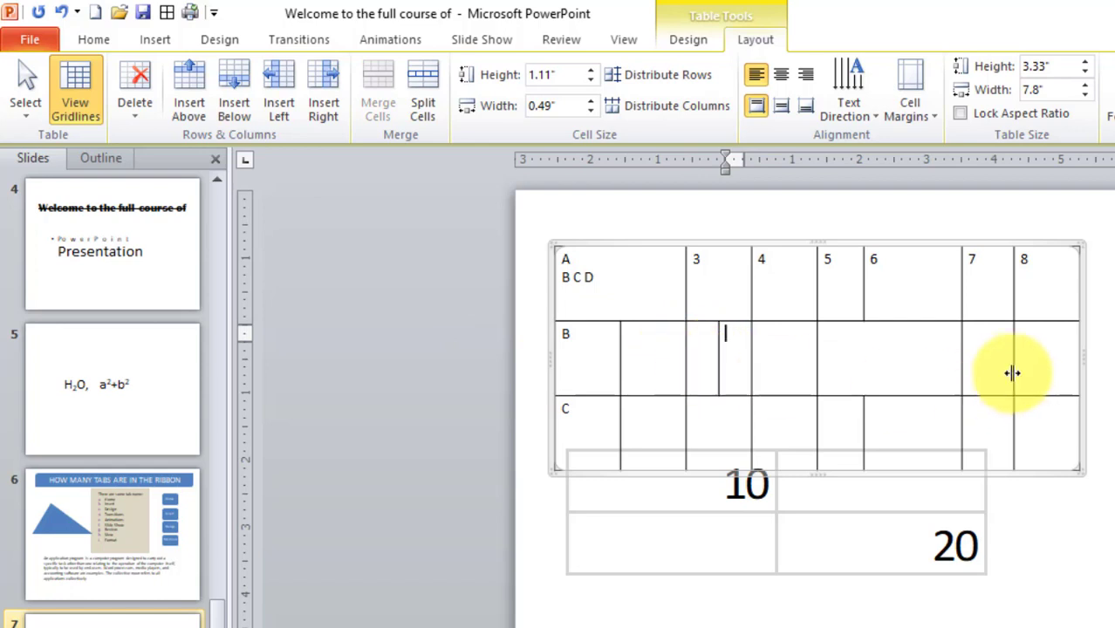
Split the merged cell under columns 5–6 into a 3-by-3 grid of cells.
click(882, 360)
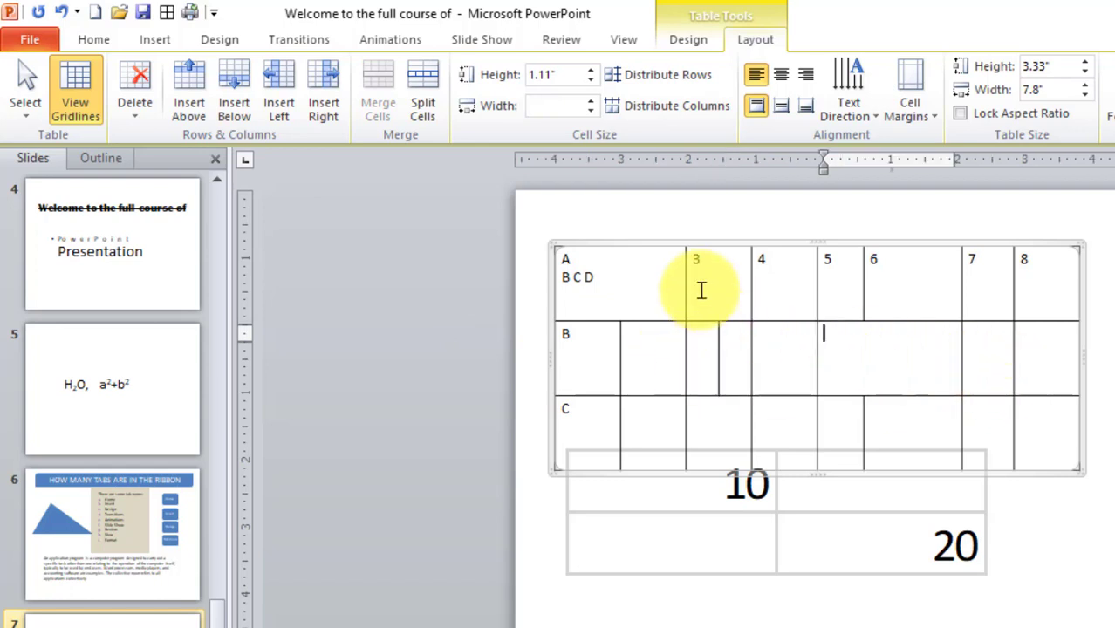
click(427, 113)
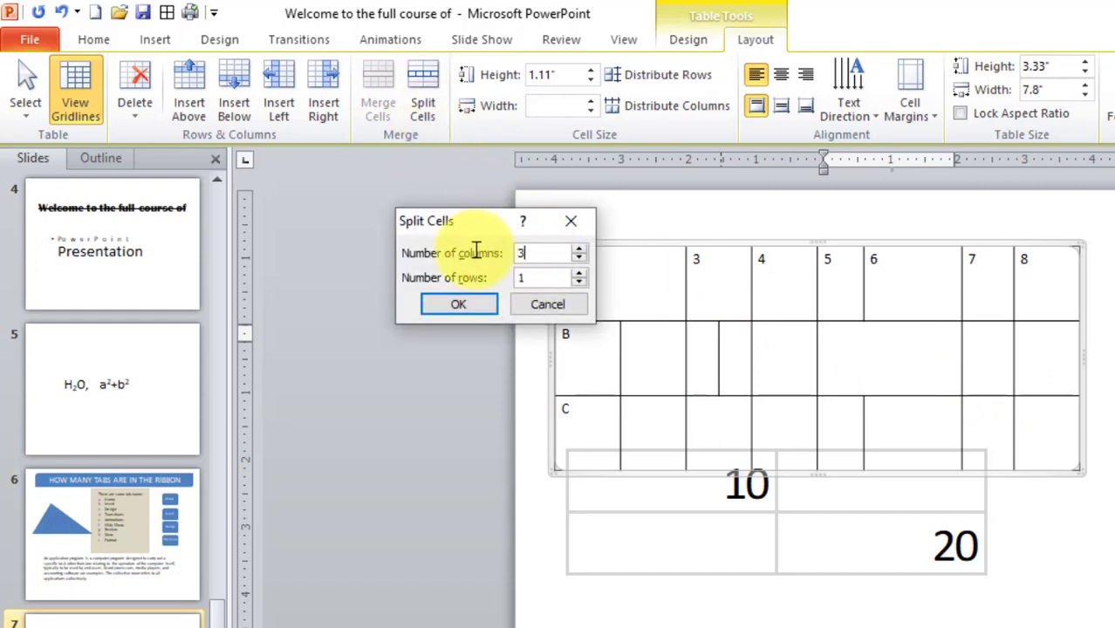
text(3)
key(Tab)
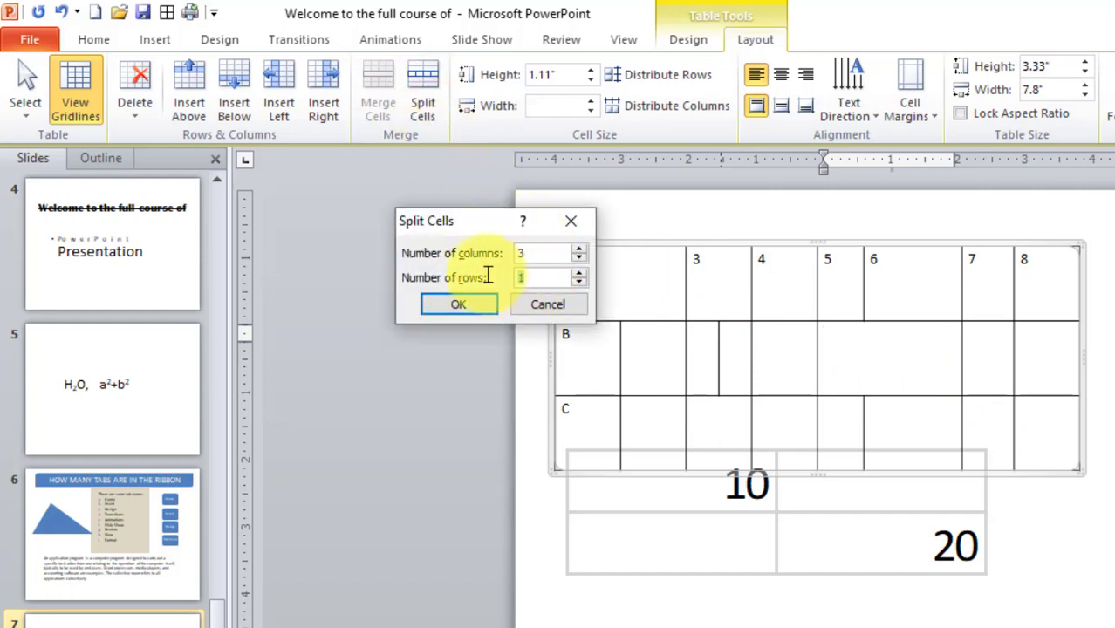
click(488, 302)
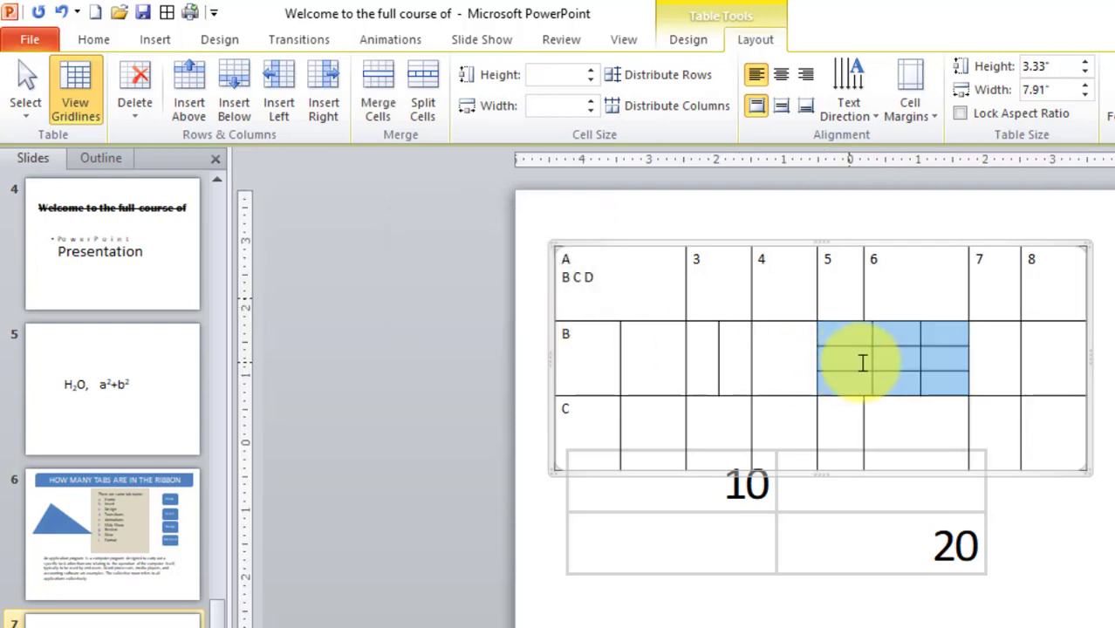
click(869, 348)
click(923, 330)
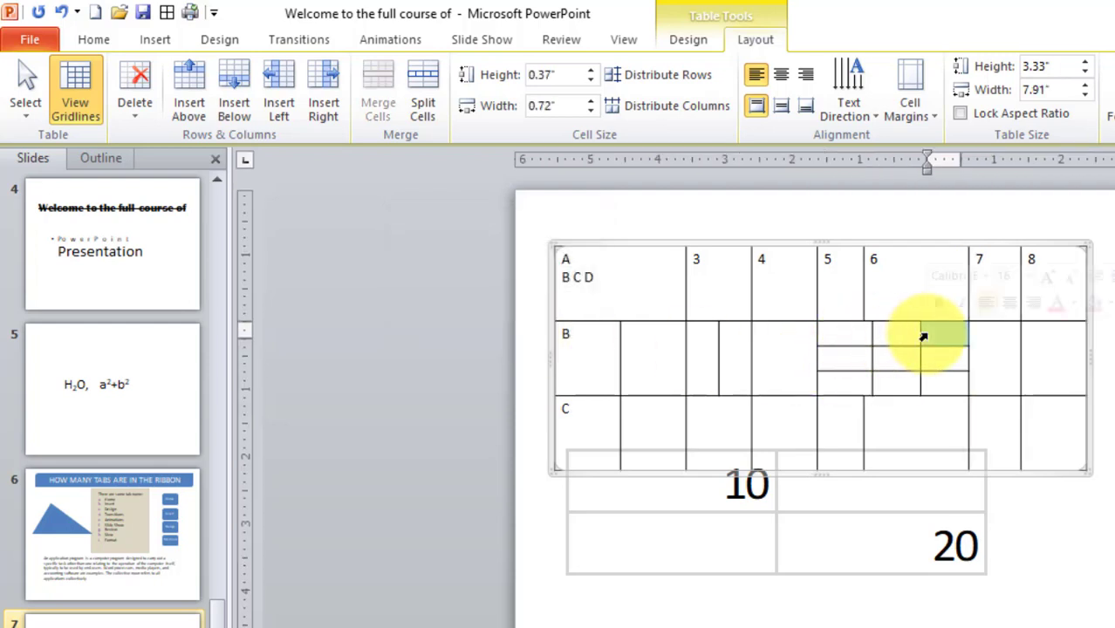
click(846, 336)
click(845, 355)
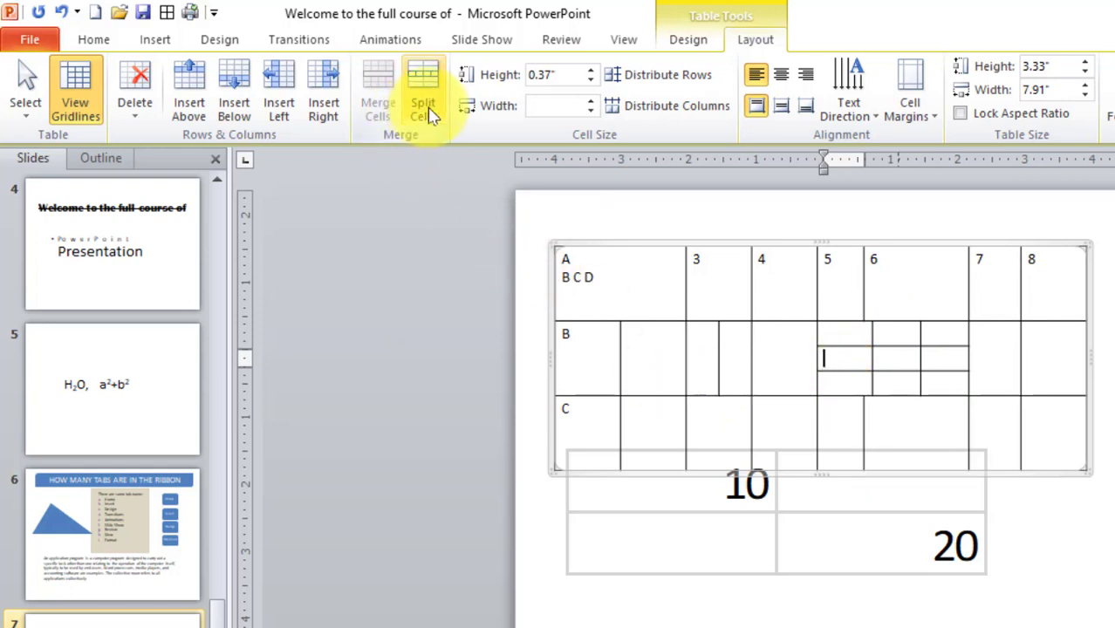
click(628, 277)
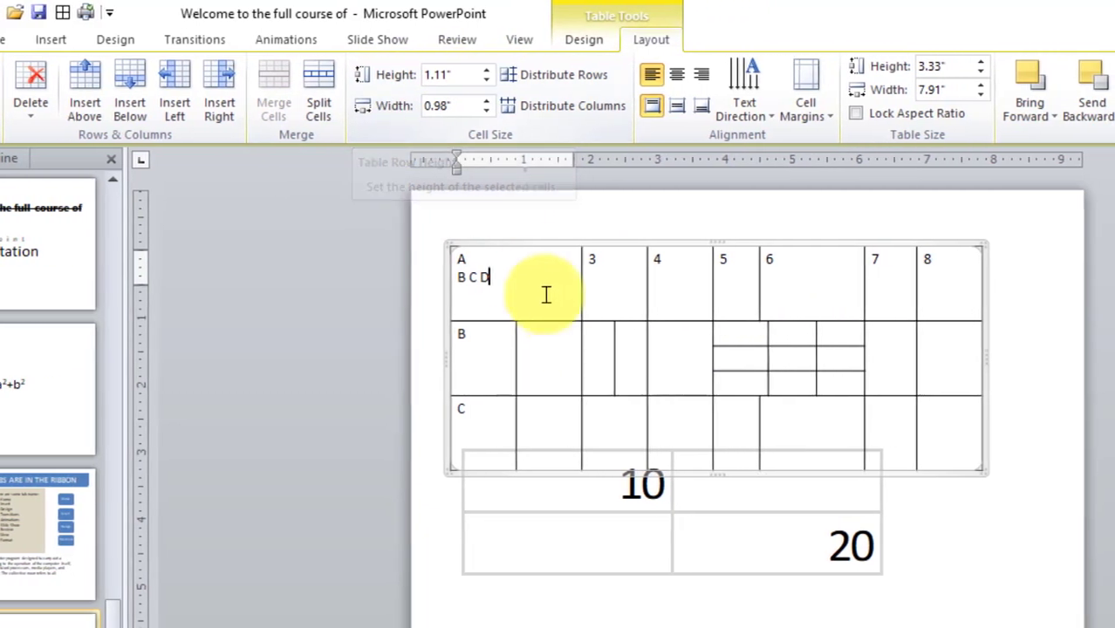
Nudge the first row's height up and down, then undo the 3-by-3 split.
click(485, 70)
click(486, 70)
click(486, 70)
click(486, 70)
click(486, 70)
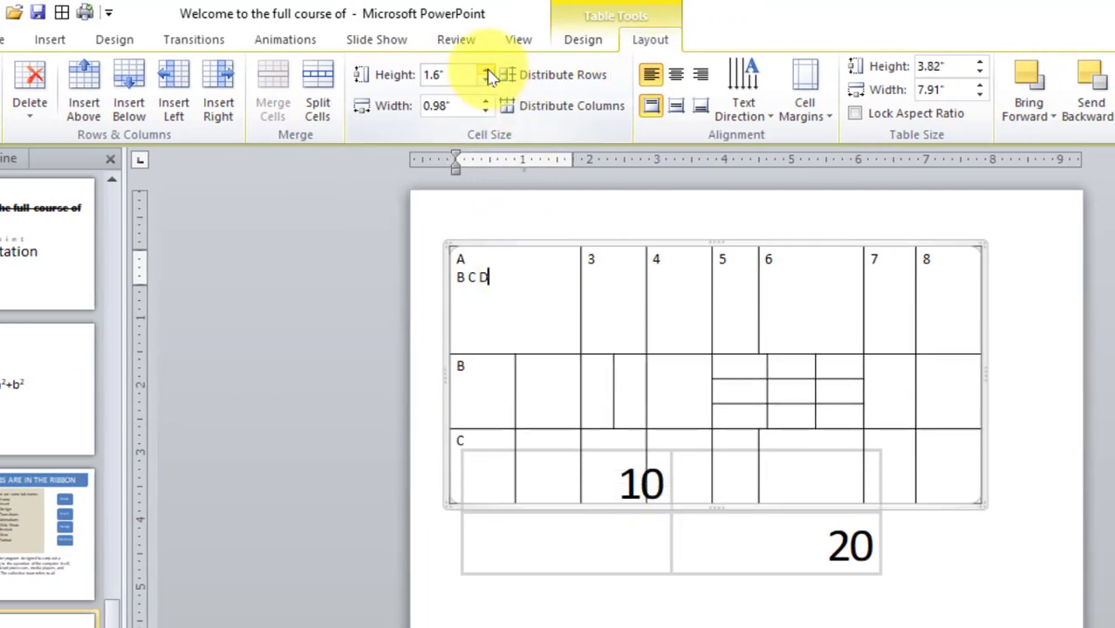
click(486, 70)
click(485, 69)
click(486, 70)
click(486, 70)
click(486, 70)
click(486, 70)
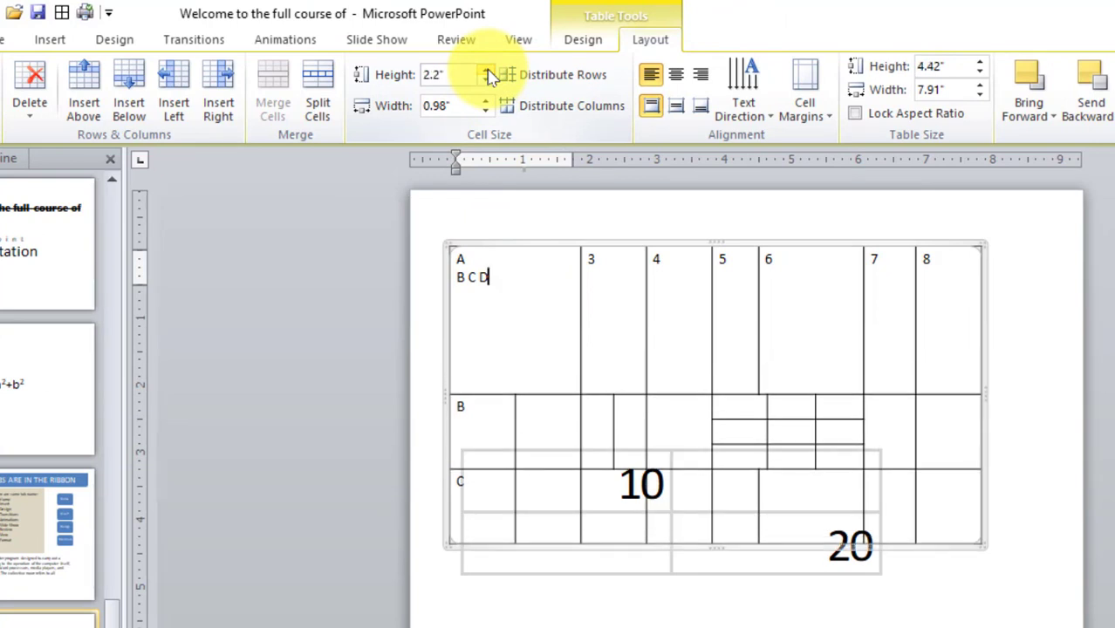
click(486, 79)
click(486, 79)
click(486, 79)
click(486, 80)
click(486, 80)
click(486, 80)
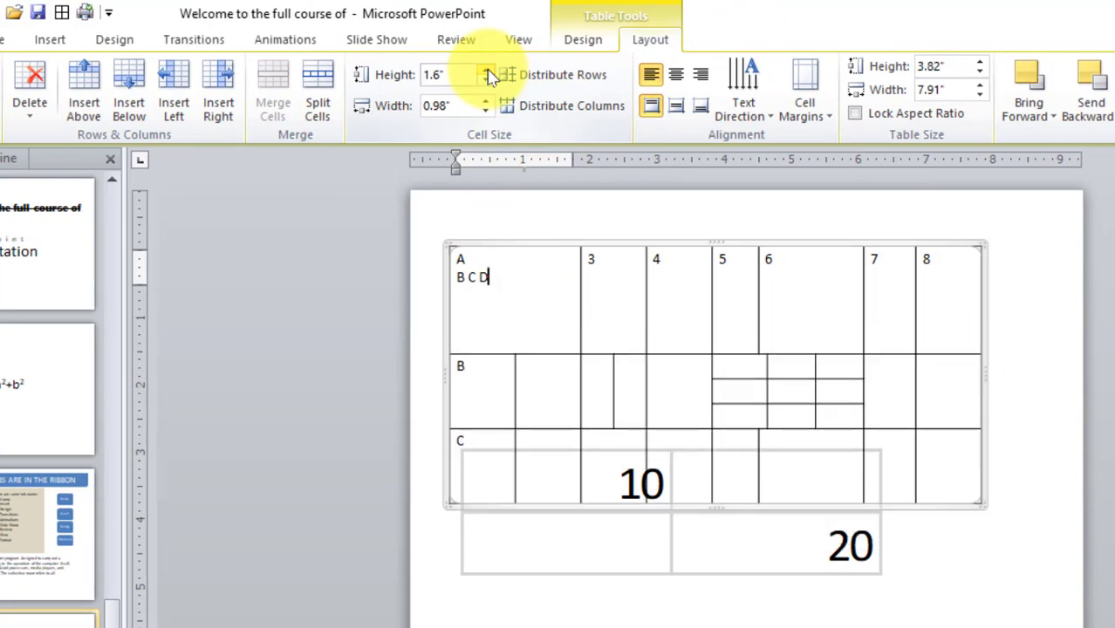
click(486, 80)
click(486, 79)
click(486, 79)
click(486, 79)
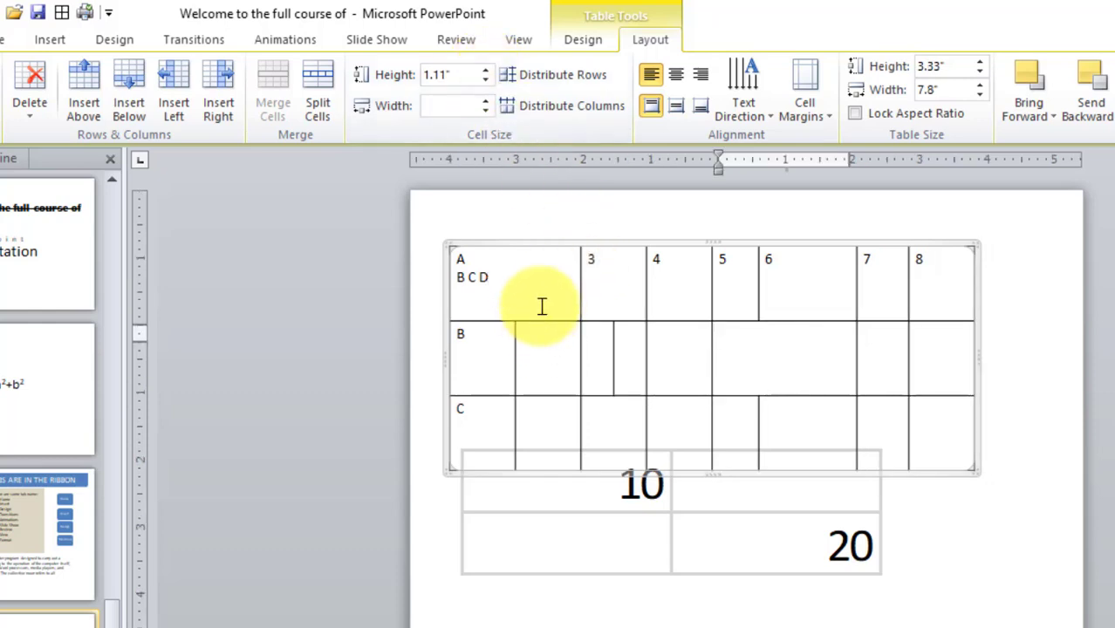
Widen the first column, then narrow it back toward 1 inch.
click(490, 276)
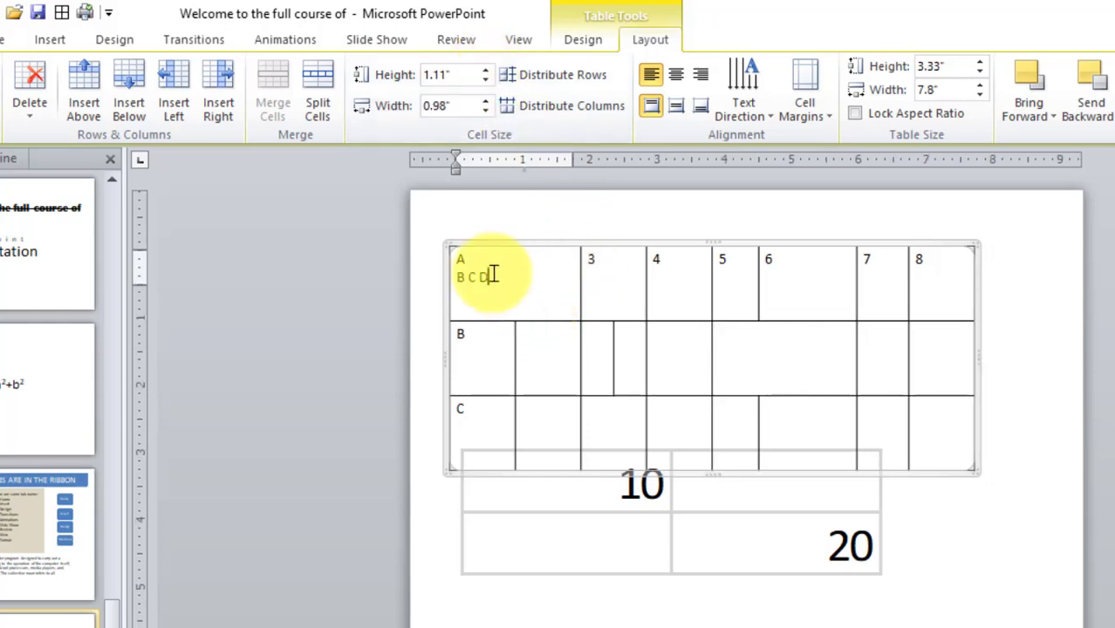
click(486, 101)
click(485, 101)
click(486, 101)
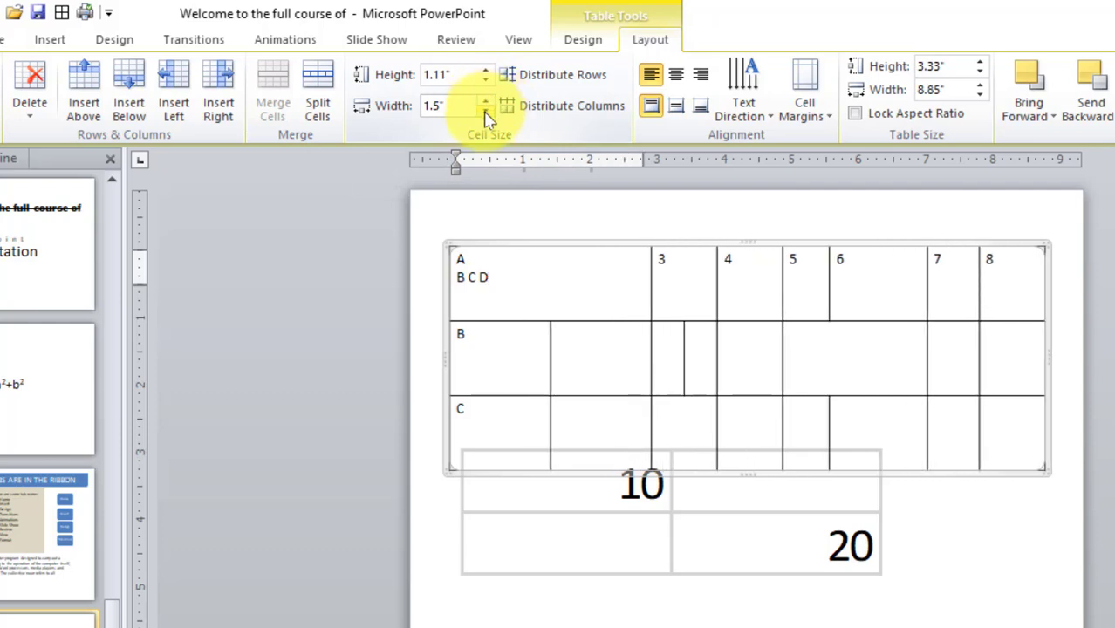
click(486, 111)
click(486, 110)
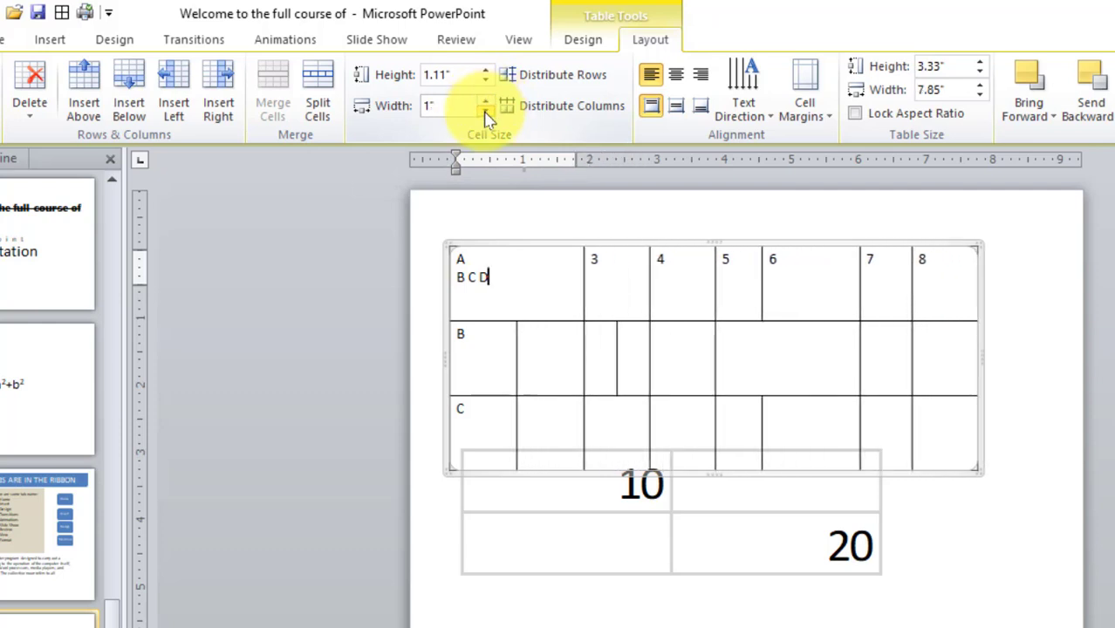
Set every row of the whole table to 1.3 inches tall and adjust all column widths.
click(457, 245)
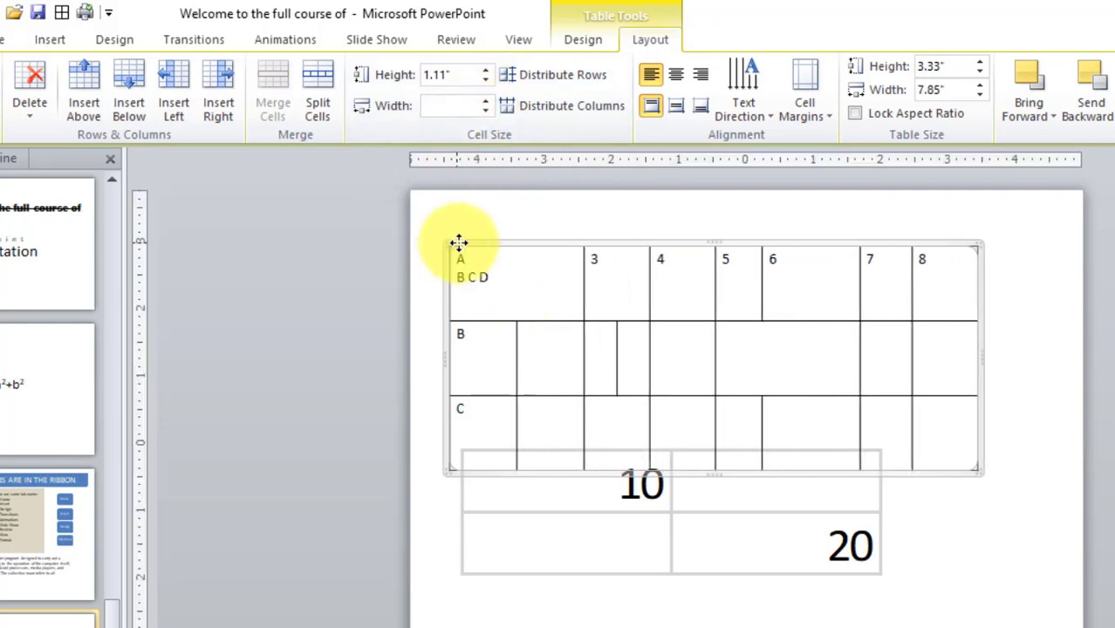
click(486, 71)
click(486, 70)
click(486, 71)
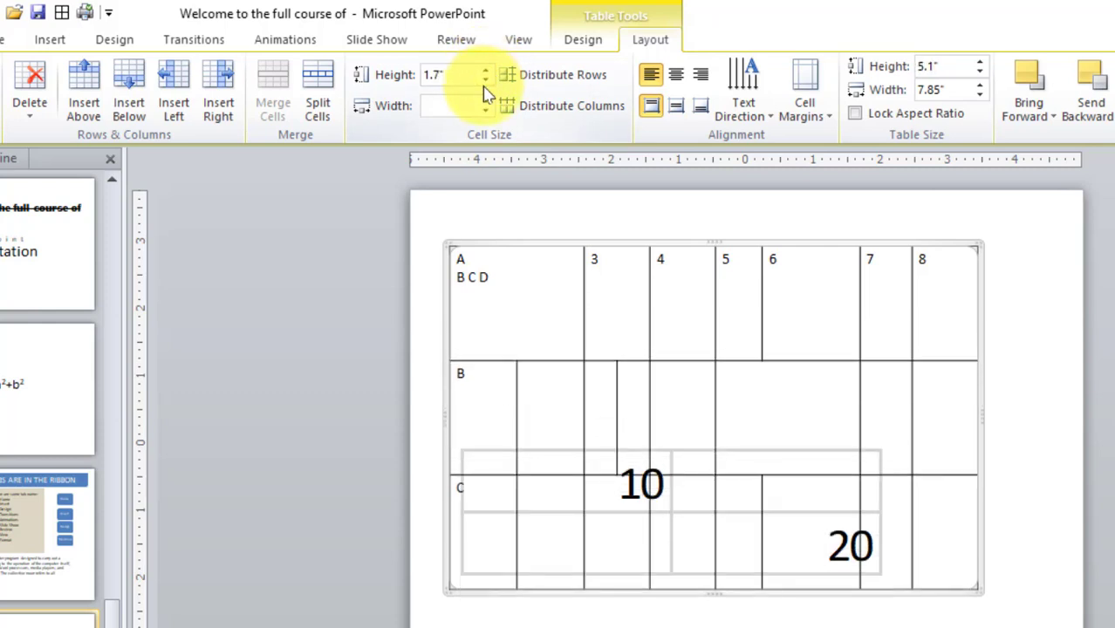
click(486, 79)
click(486, 80)
click(486, 79)
click(486, 110)
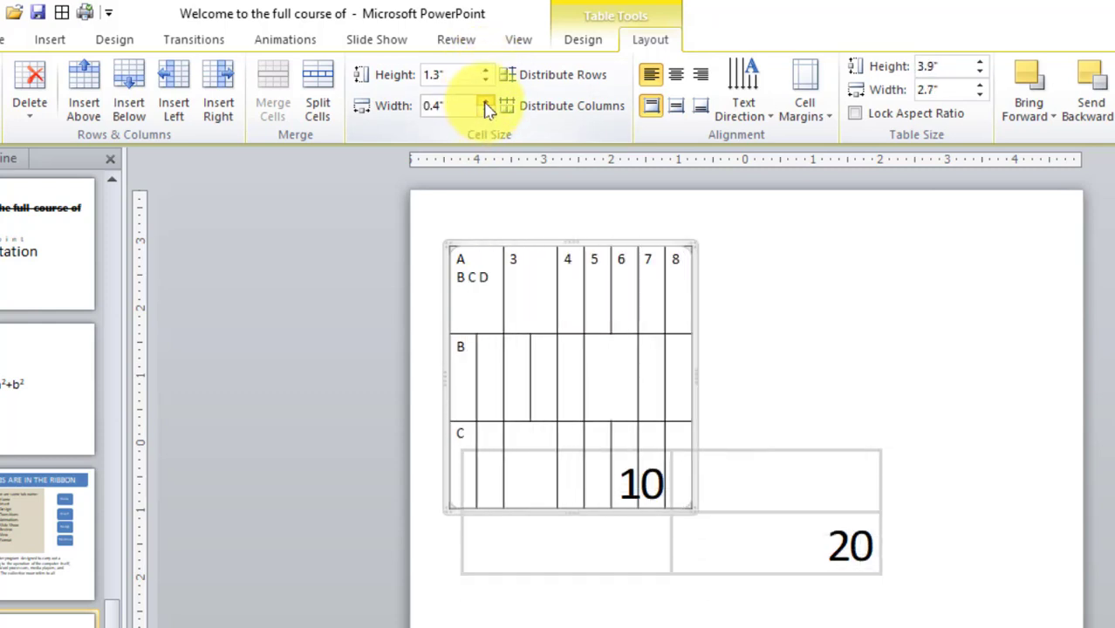
click(486, 101)
click(486, 101)
click(486, 101)
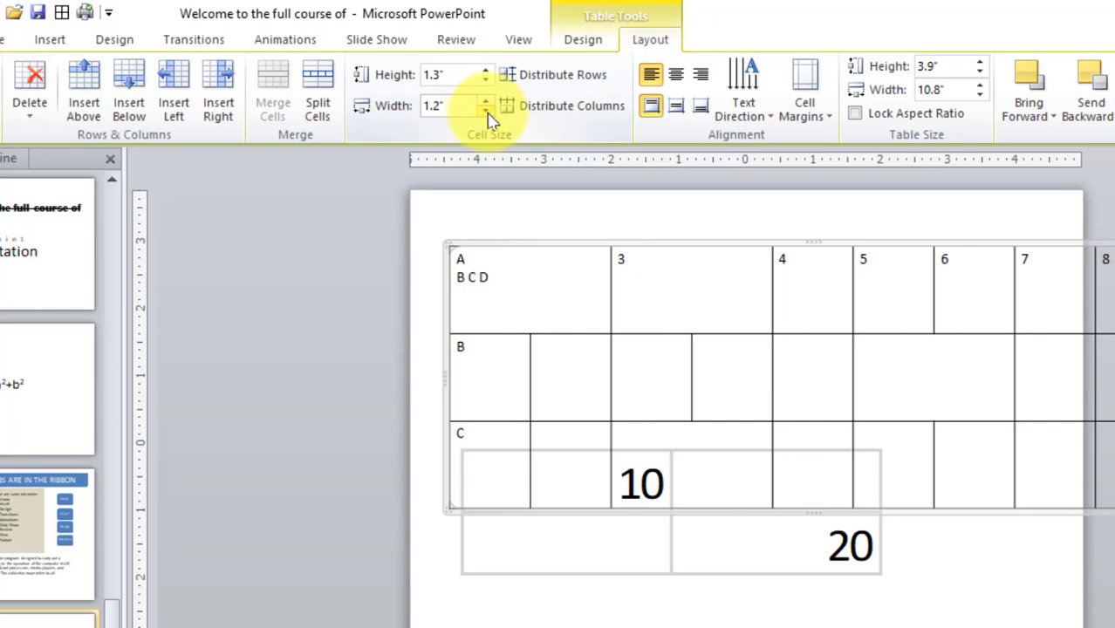
click(486, 110)
Narrow the columns further so the table measures about 3.9 by 8.7 inches.
drag(530, 262, 536, 311)
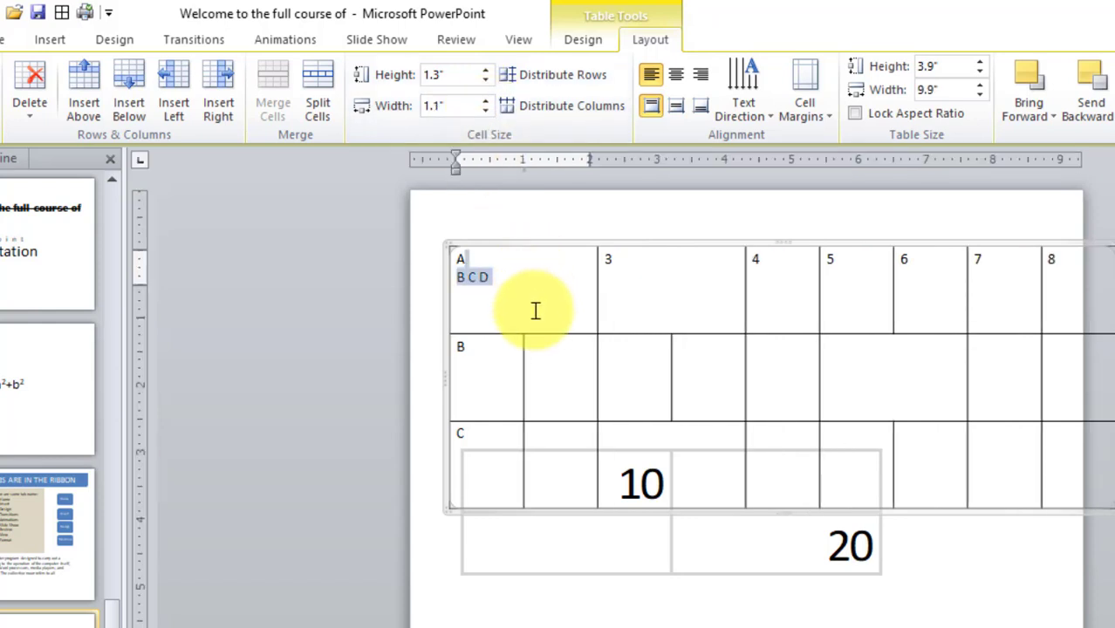
click(485, 111)
click(485, 111)
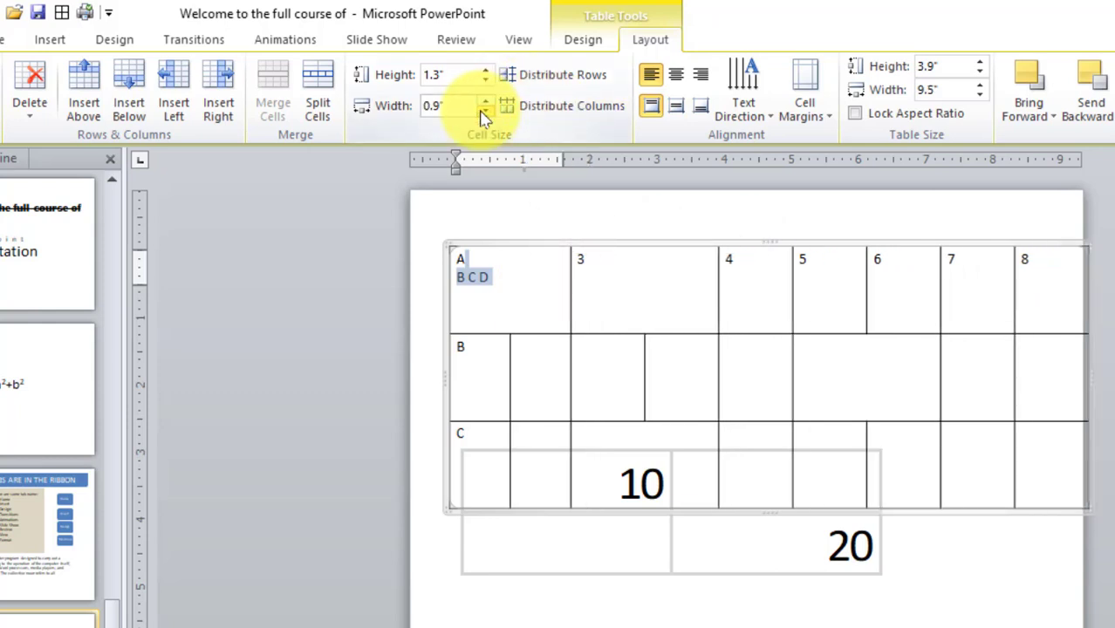
click(485, 111)
click(484, 111)
click(485, 111)
click(766, 386)
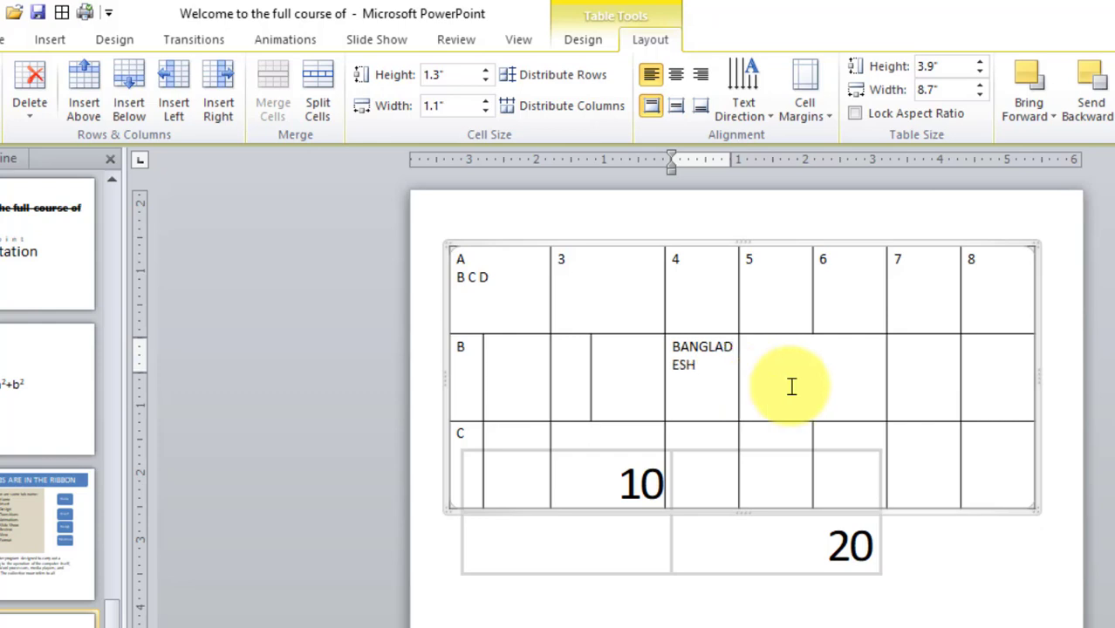
Centre BANGLADESH vertically and horizontally in its row-B cell under column 4.
double_click(674, 345)
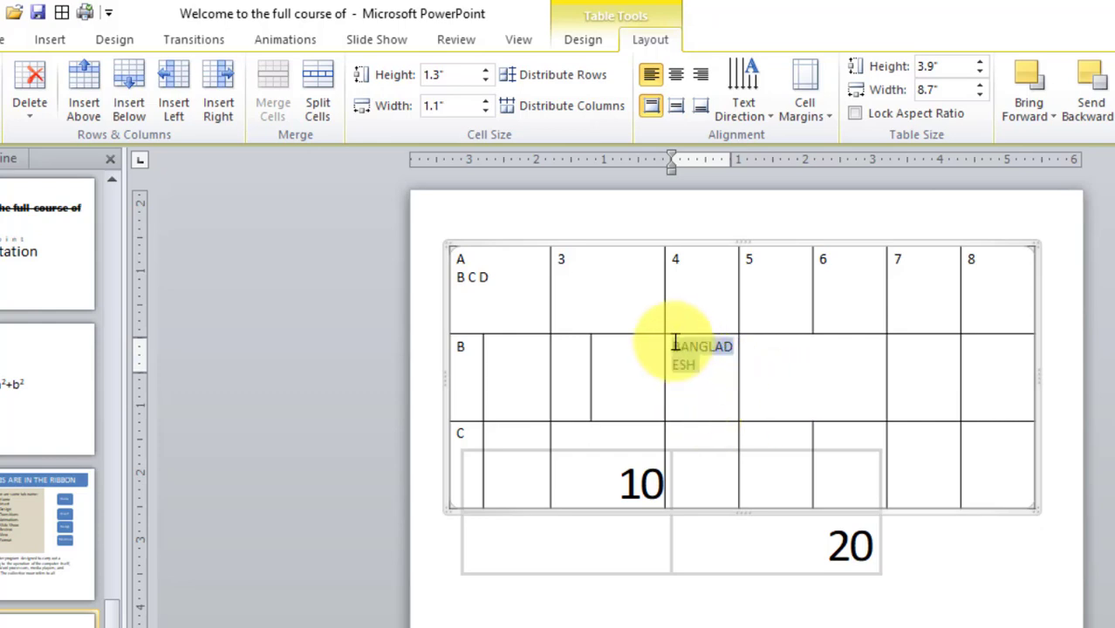
click(686, 117)
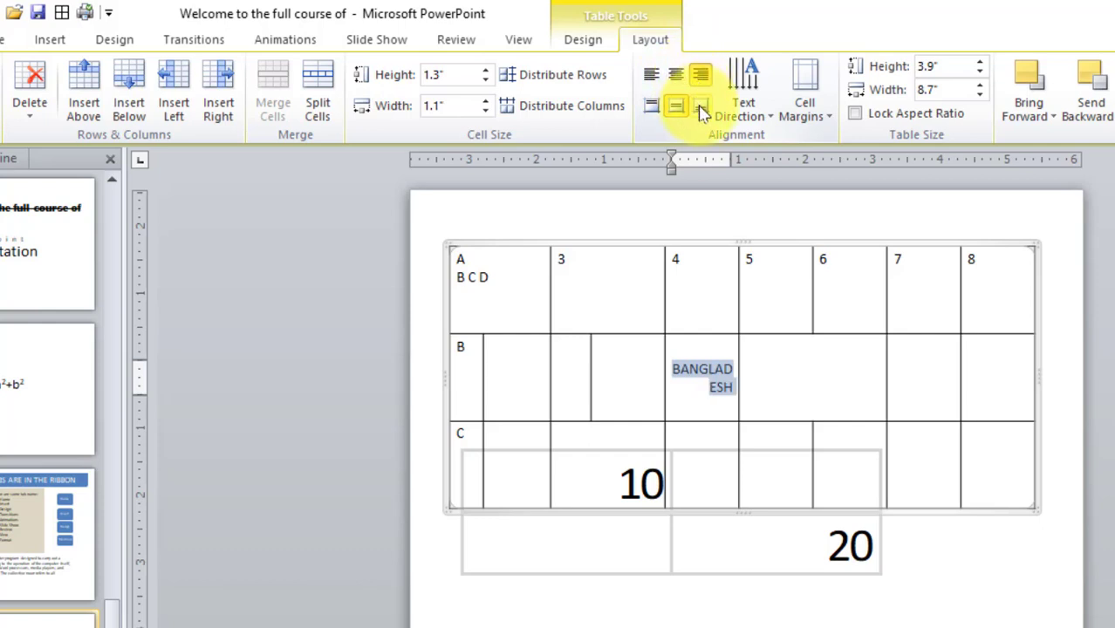
click(702, 111)
click(677, 106)
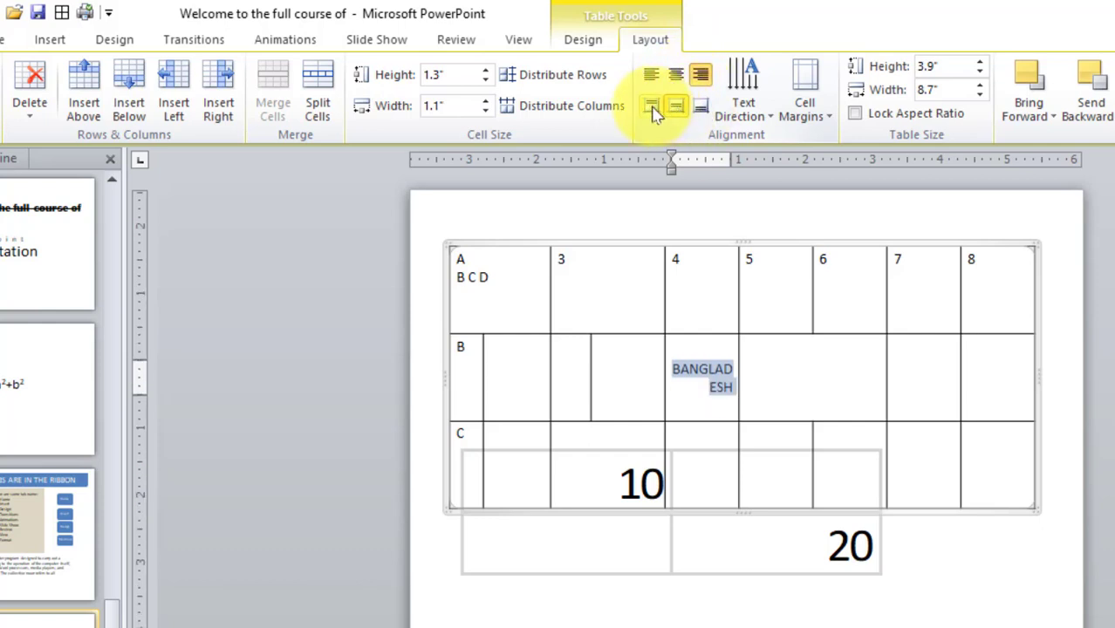
click(651, 106)
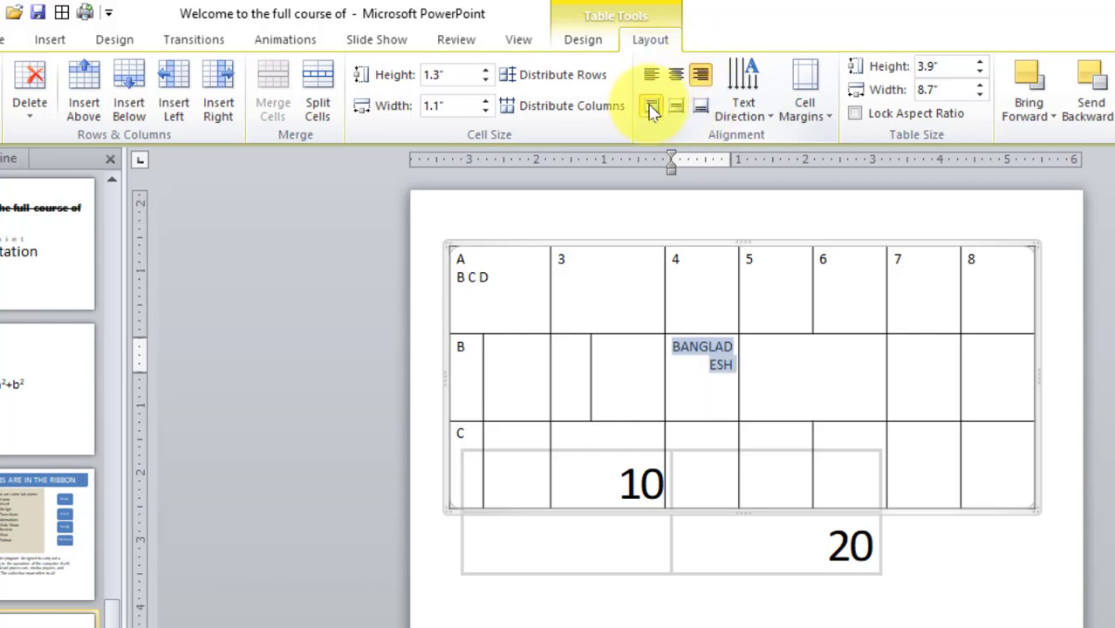
click(675, 106)
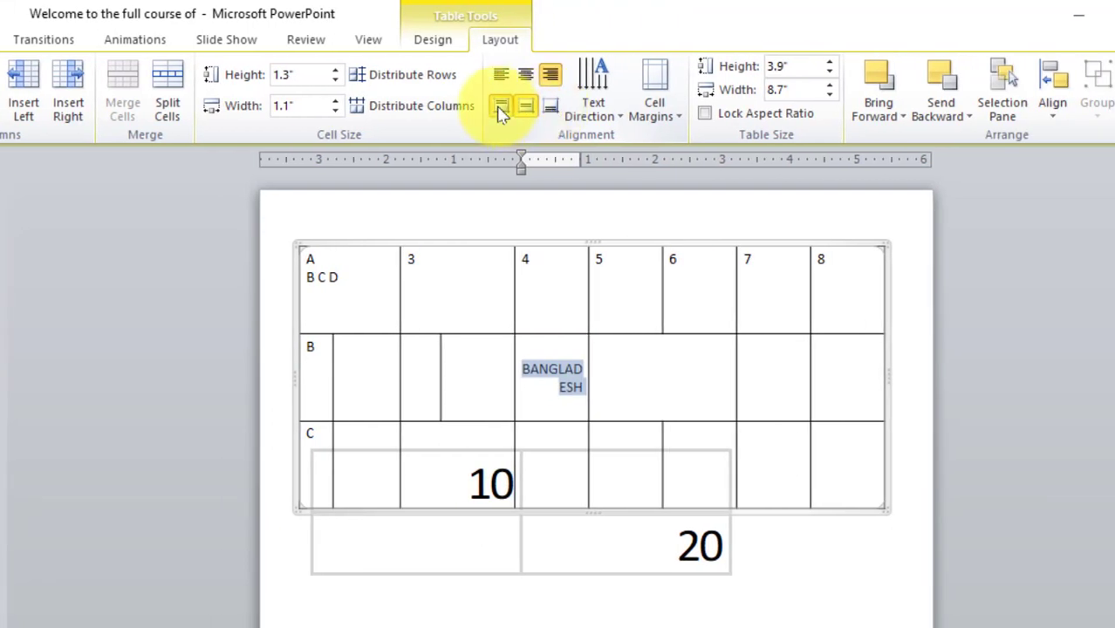
click(501, 109)
click(525, 107)
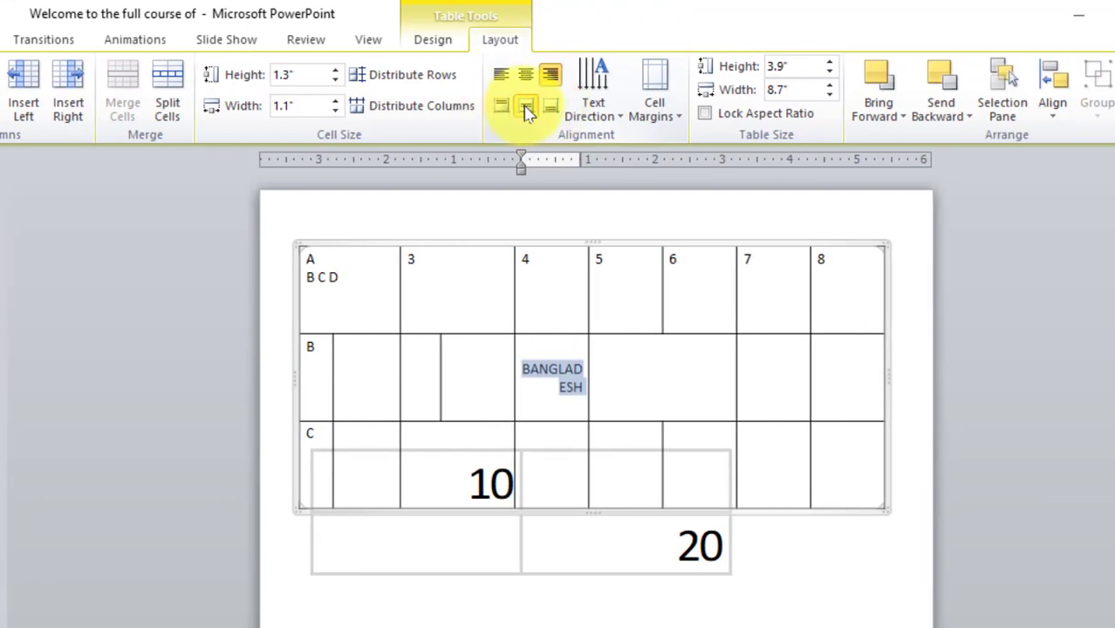
click(550, 106)
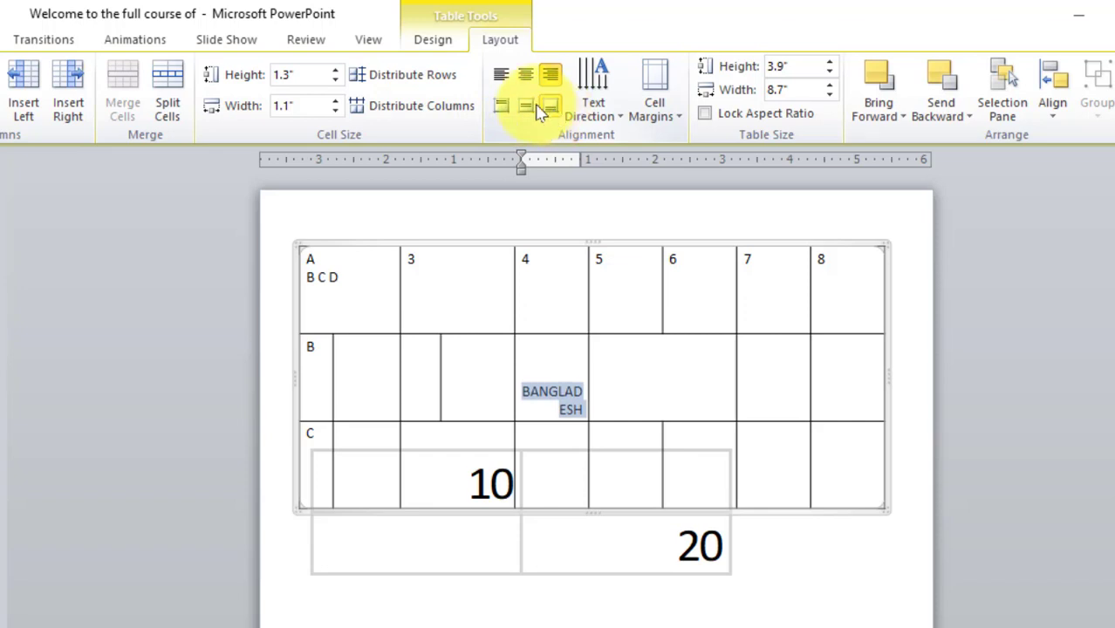
click(525, 108)
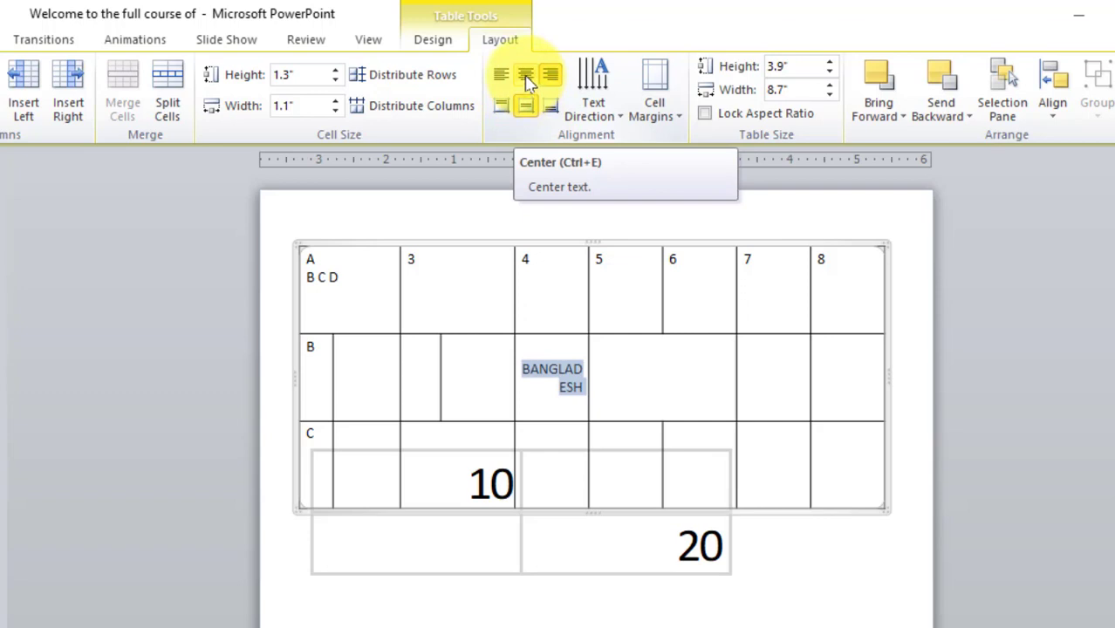
click(525, 78)
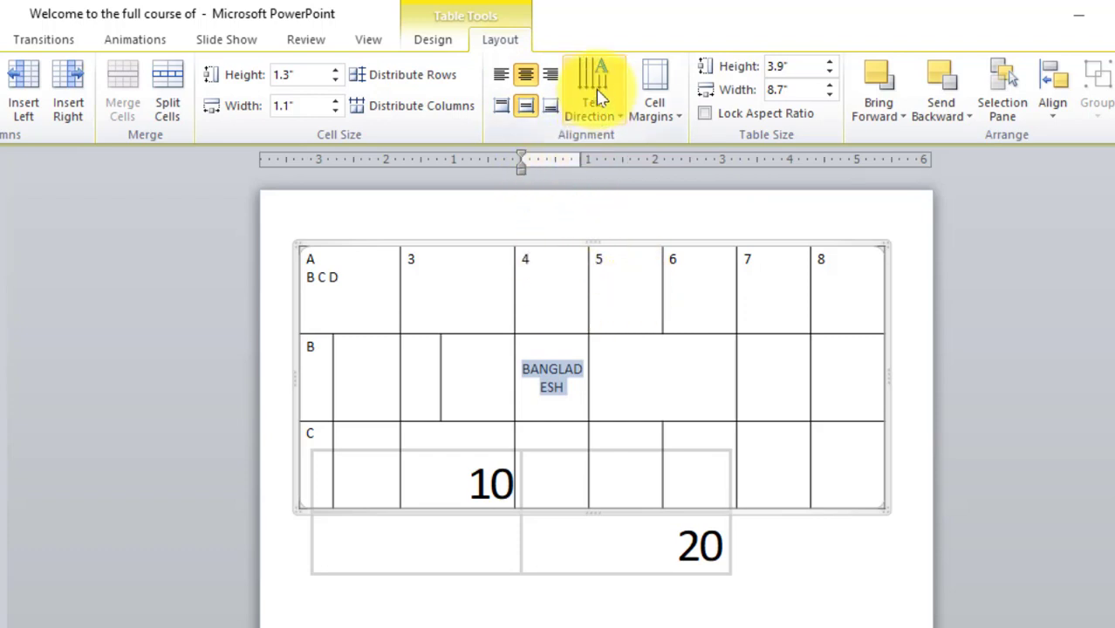
click(610, 116)
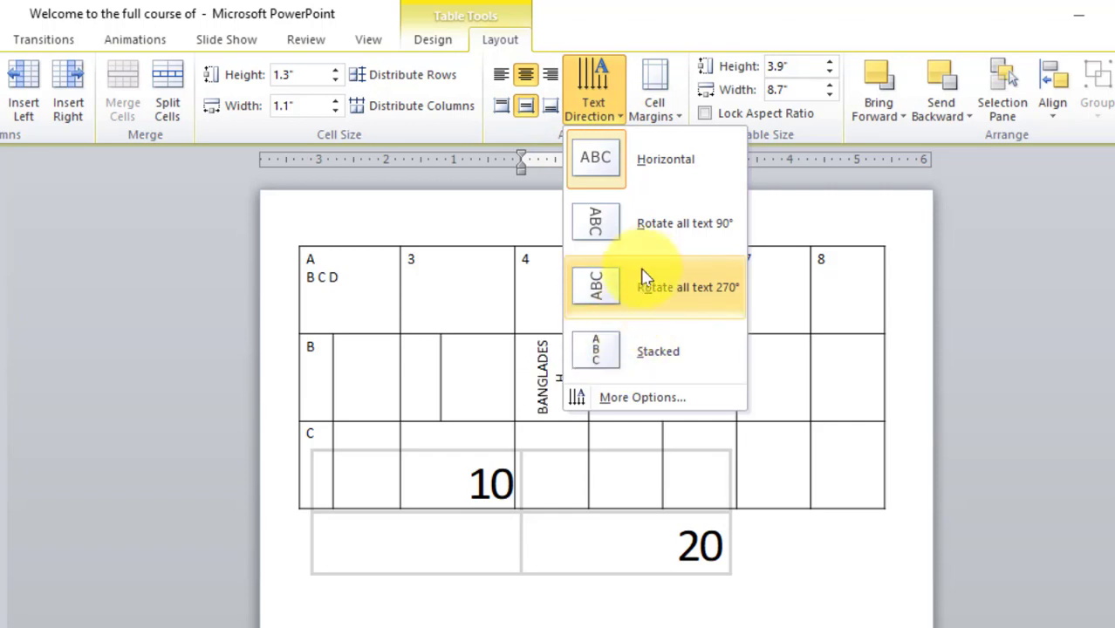
Rotate the BANGLADESH text 90° so it runs down its cell.
click(661, 229)
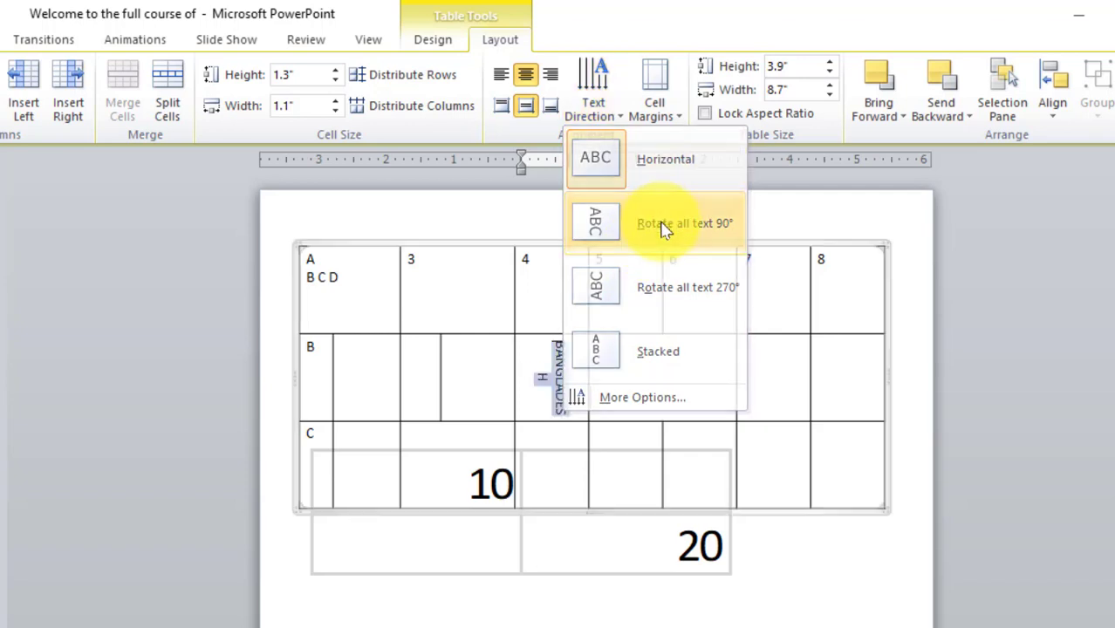
drag(556, 339, 552, 313)
drag(552, 402, 552, 431)
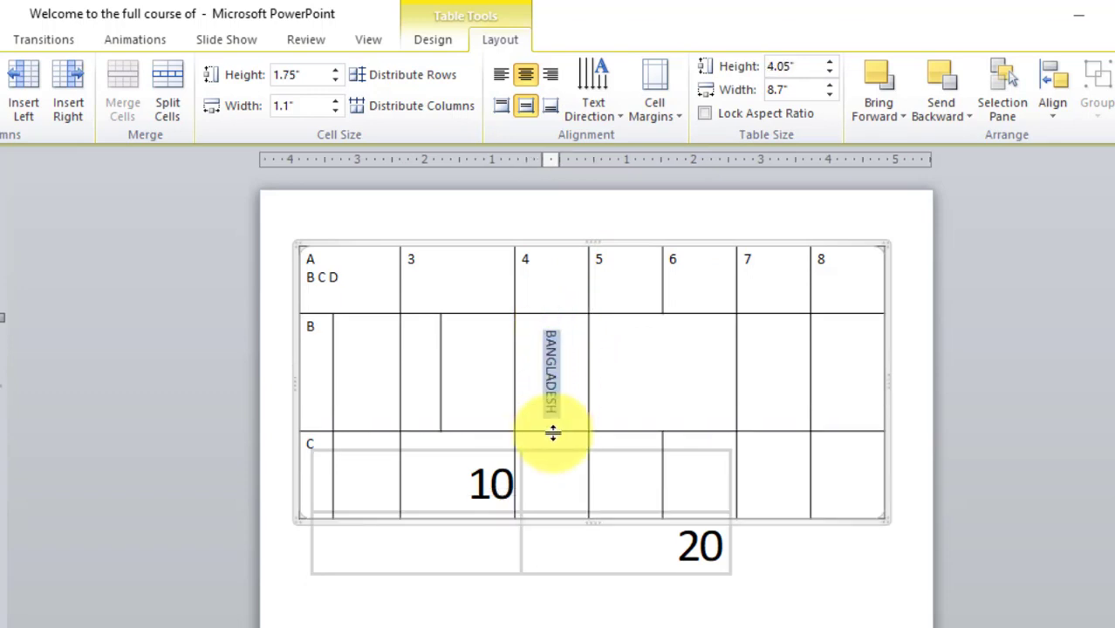
double_click(549, 364)
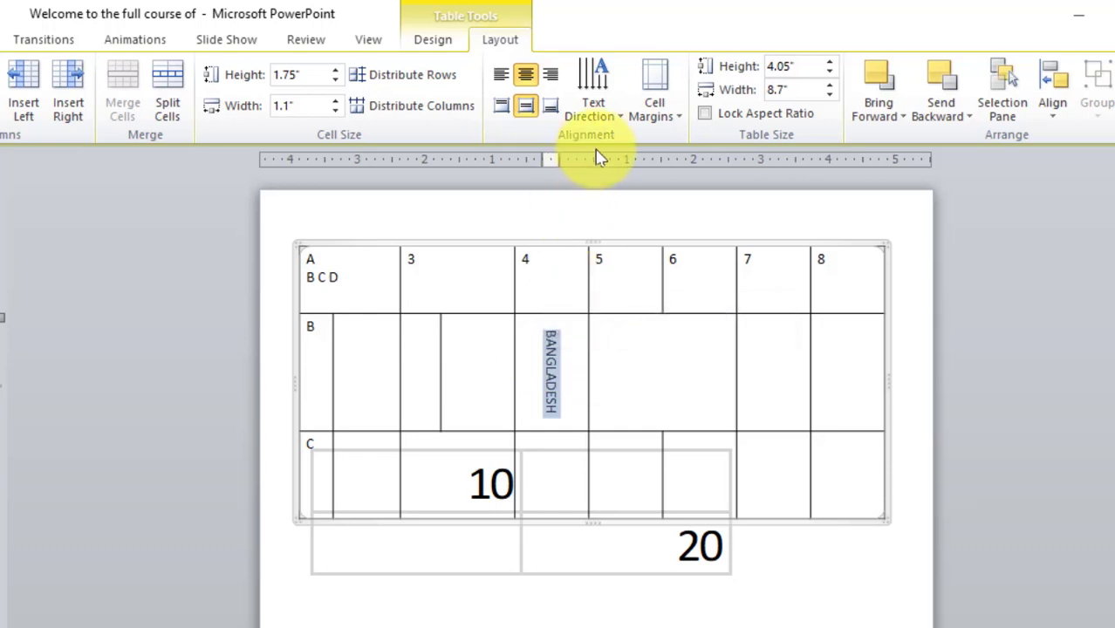
key(ctrl+z)
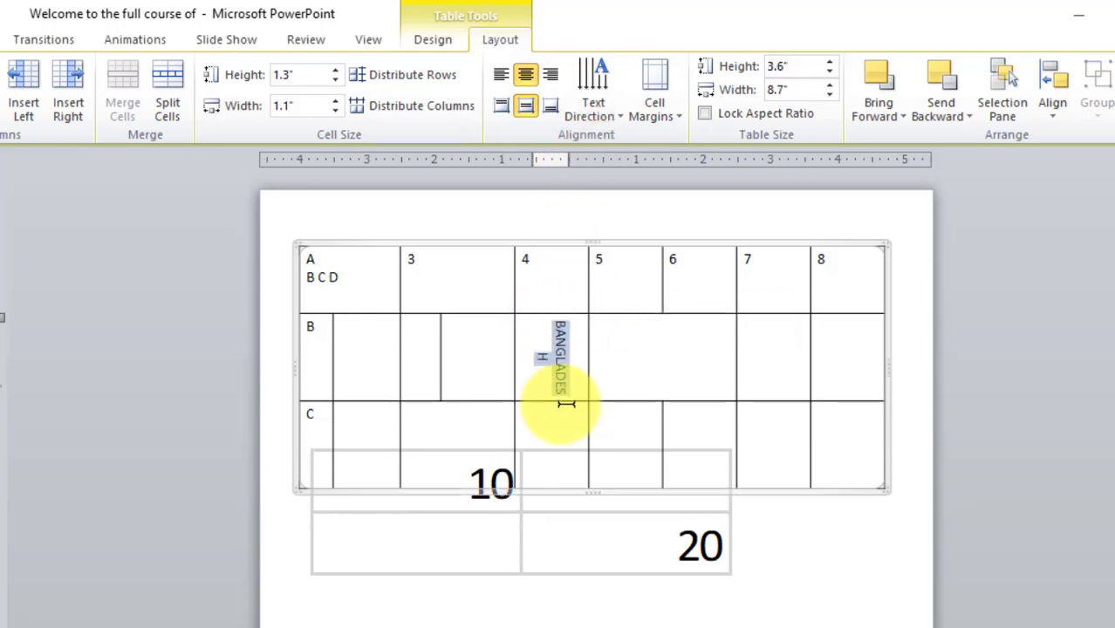
click(558, 380)
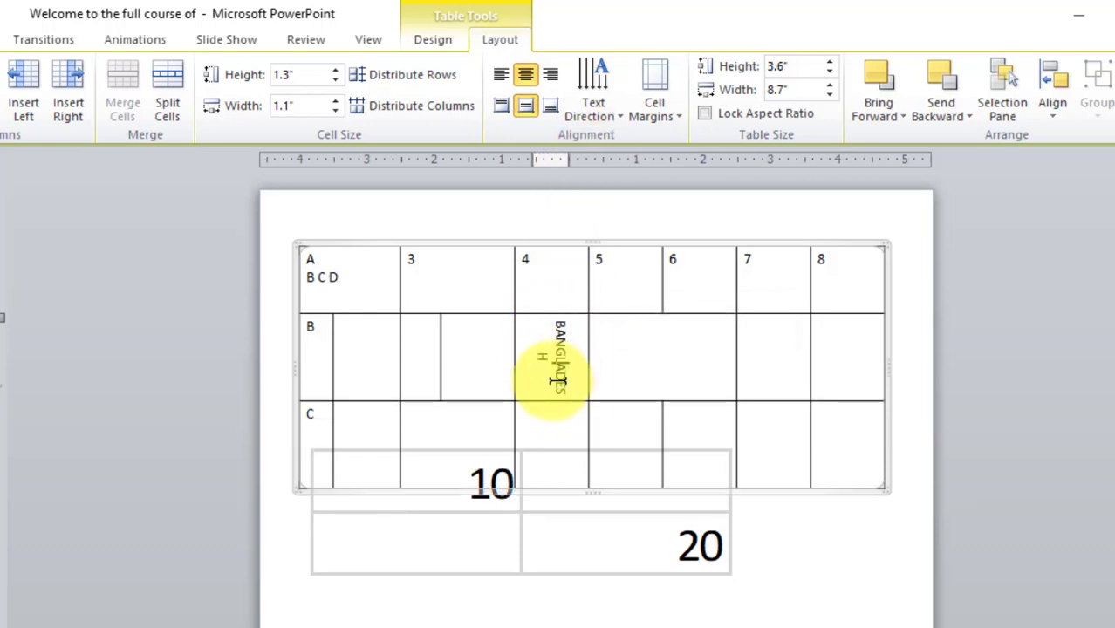
Raise row B's height to 1.6 inches to fit the vertical text.
click(337, 70)
click(337, 70)
click(336, 70)
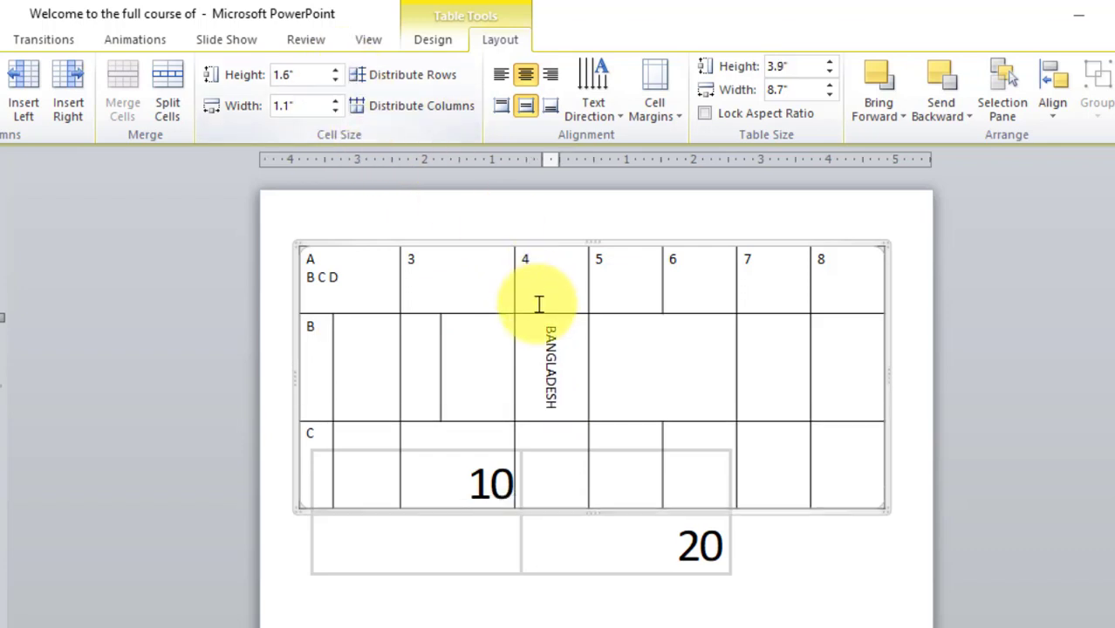
click(662, 124)
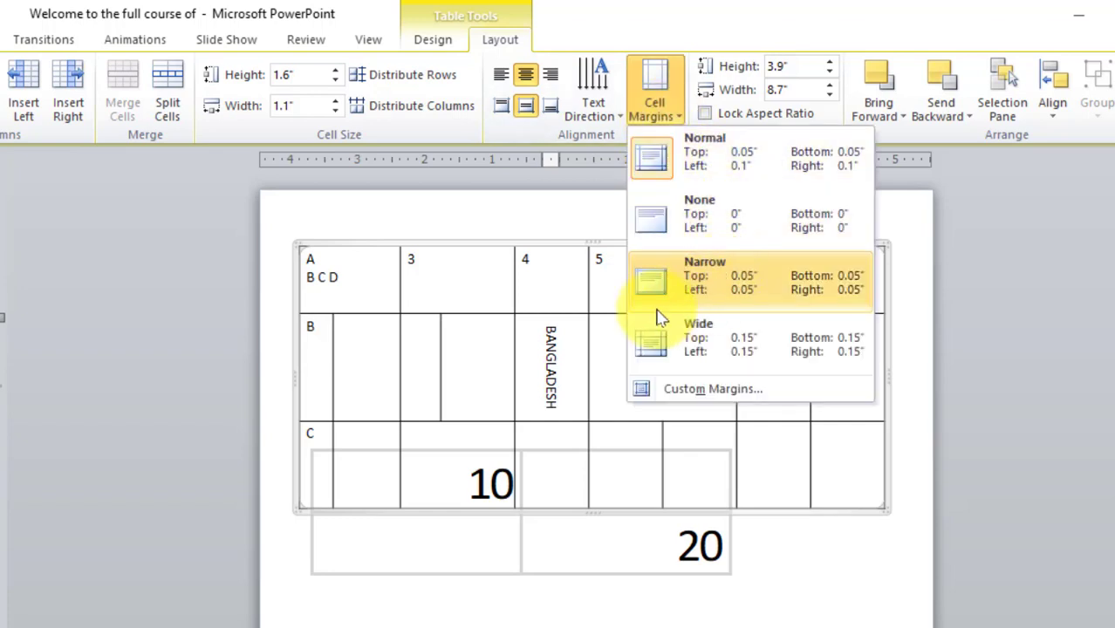
Give the column-6 header cell a 1.3-inch left internal margin, keeping Top alignment.
click(748, 293)
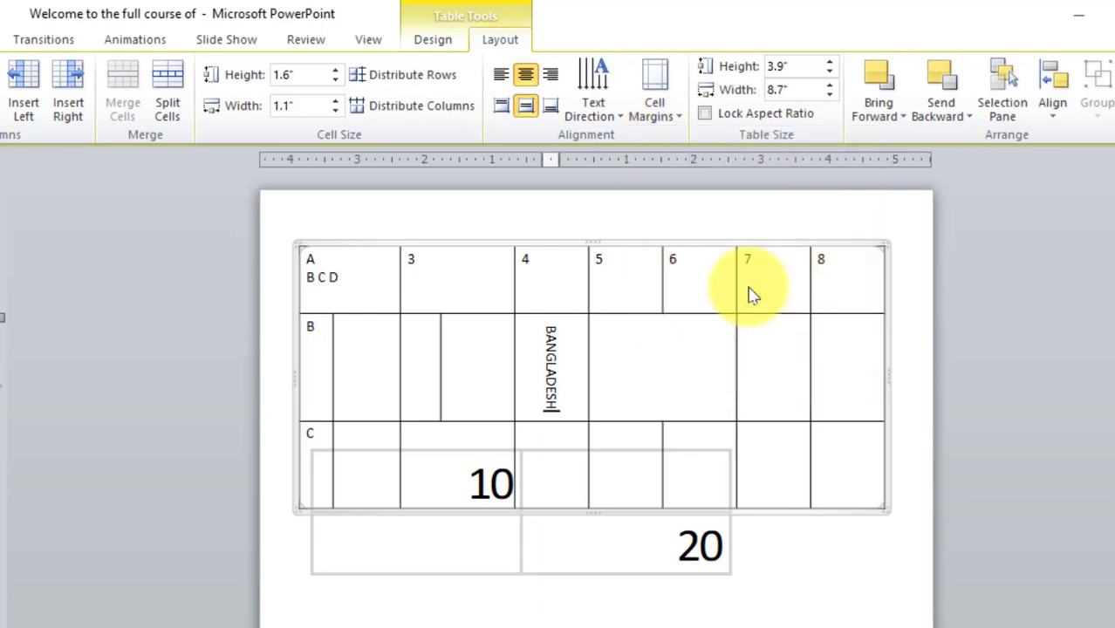
click(661, 126)
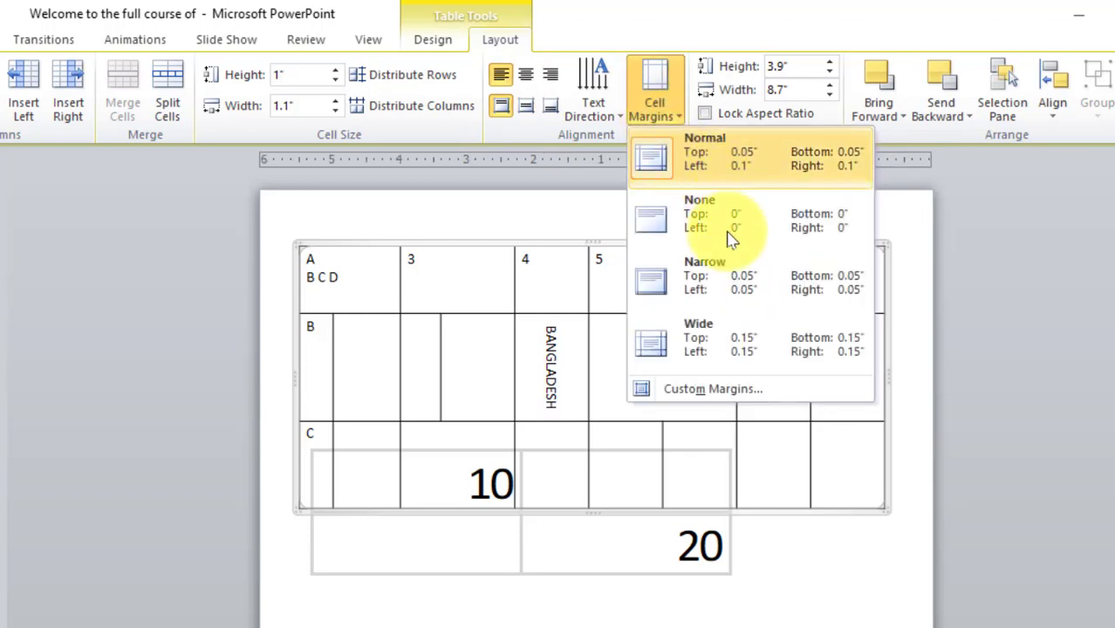
click(709, 389)
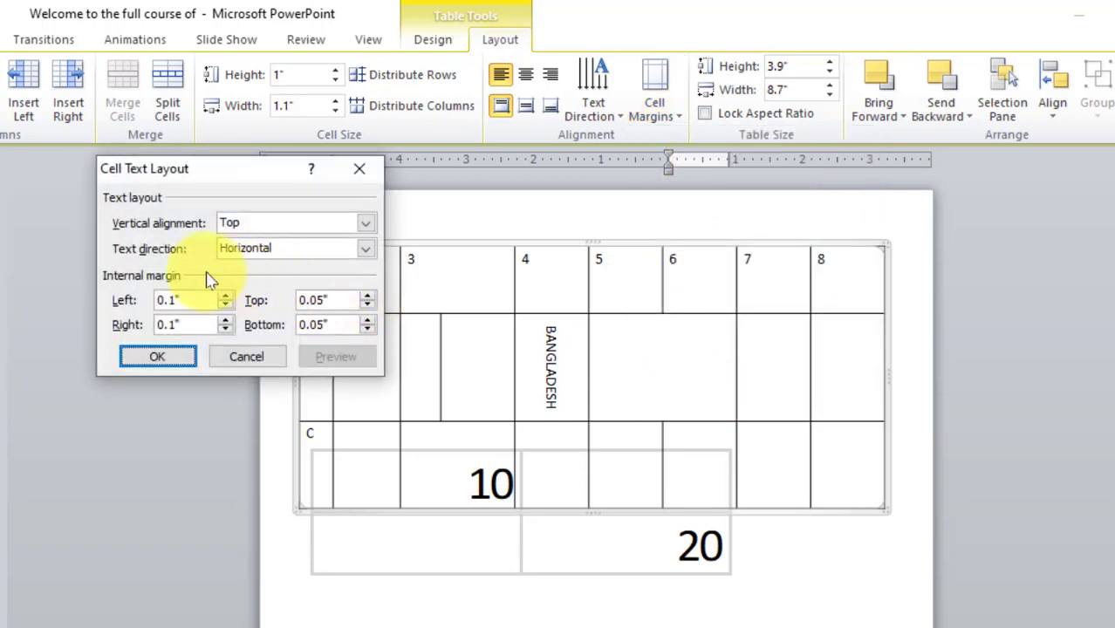
click(366, 228)
click(367, 230)
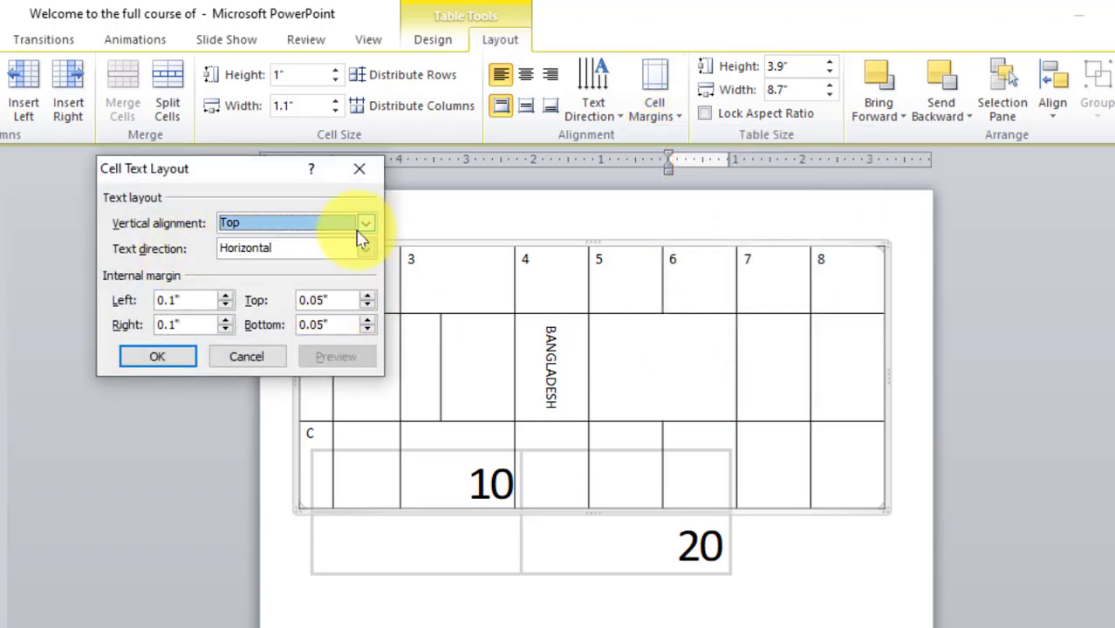
click(225, 299)
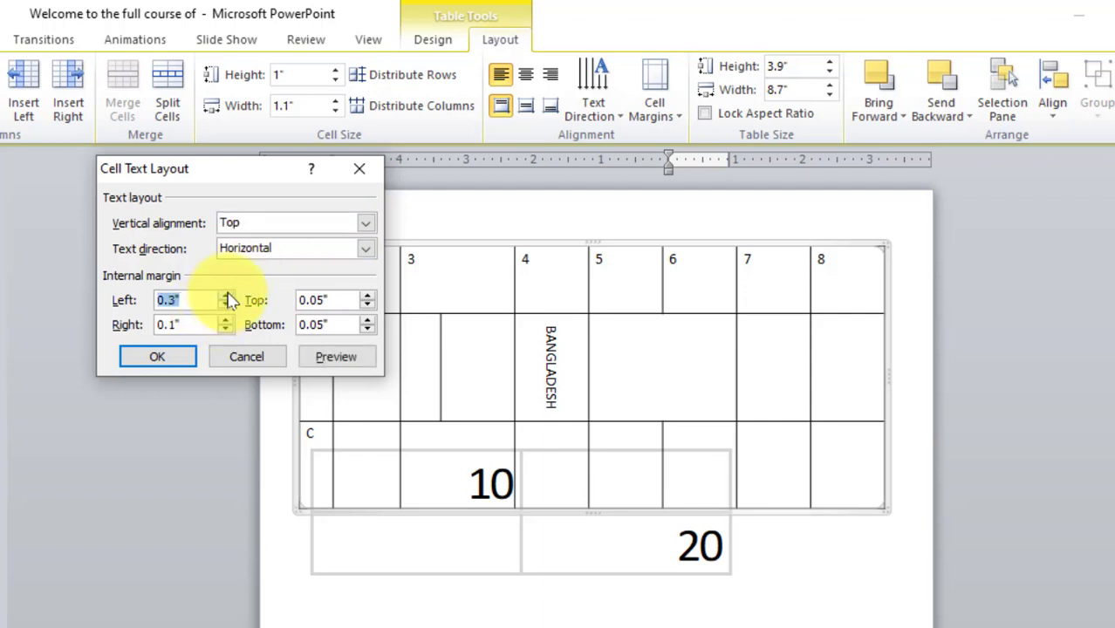
click(226, 297)
click(185, 359)
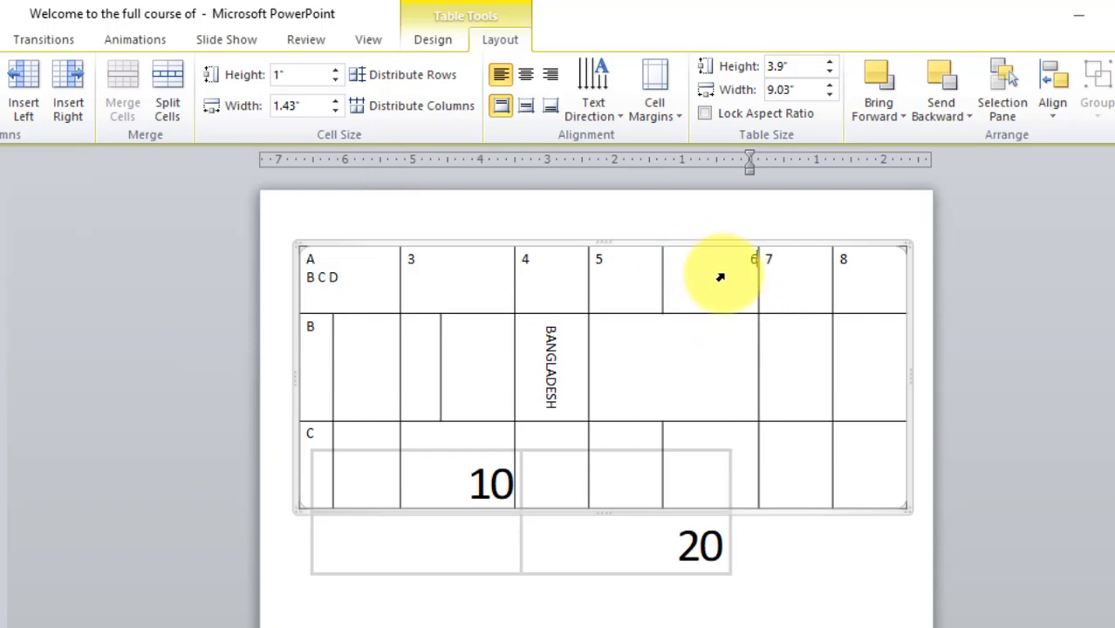
Select the whole table and scale it proportionally, ending at 3.5 inches tall.
click(758, 115)
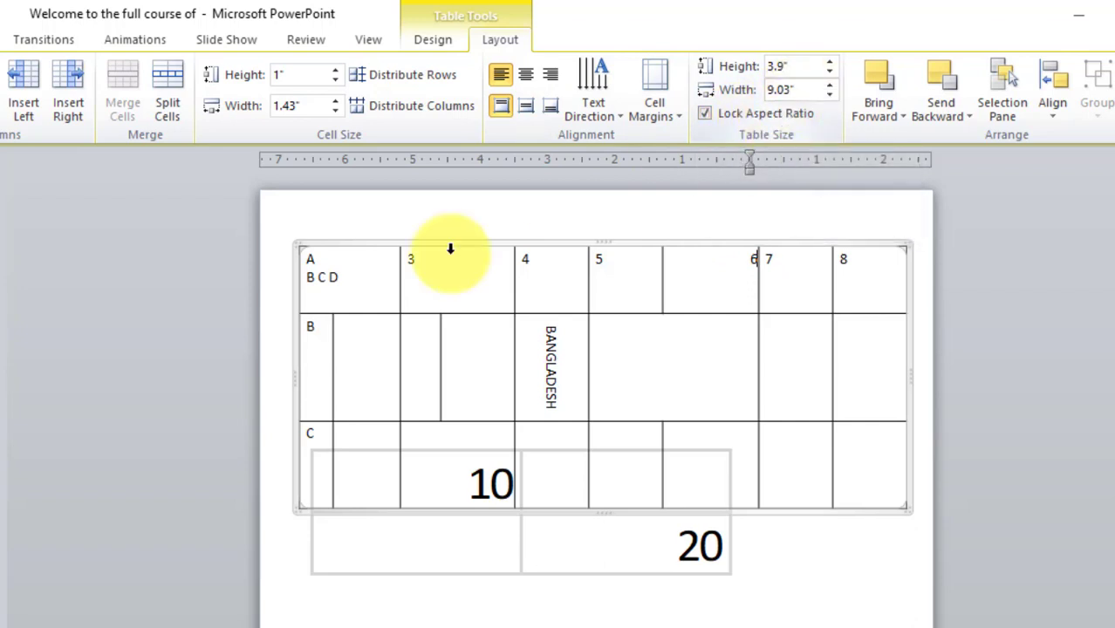
click(341, 254)
click(347, 242)
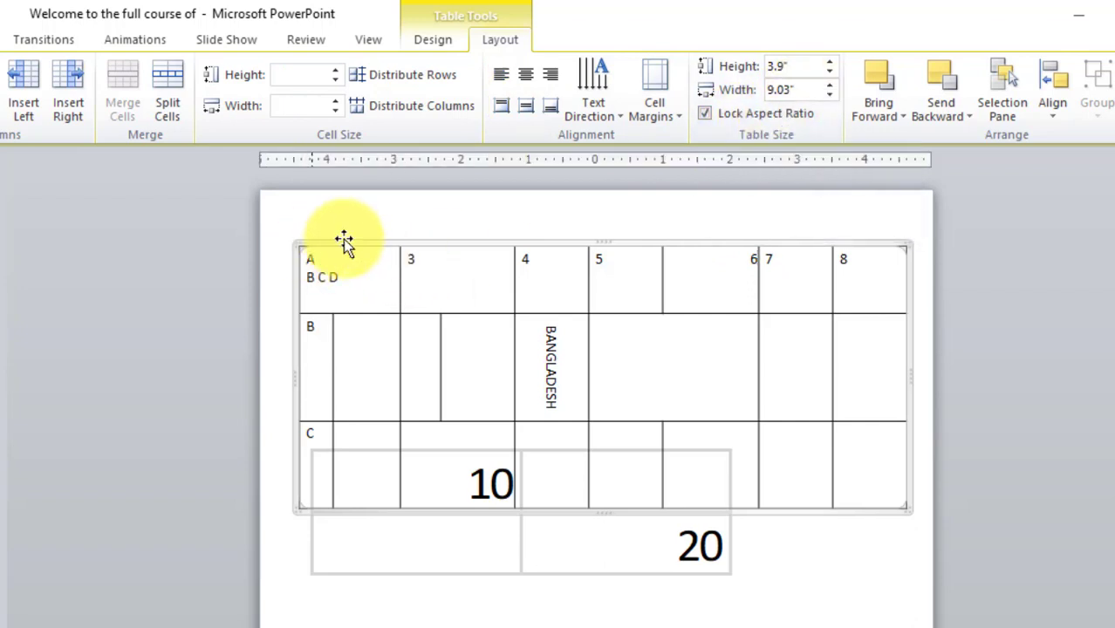
click(828, 64)
click(828, 64)
click(827, 64)
click(827, 64)
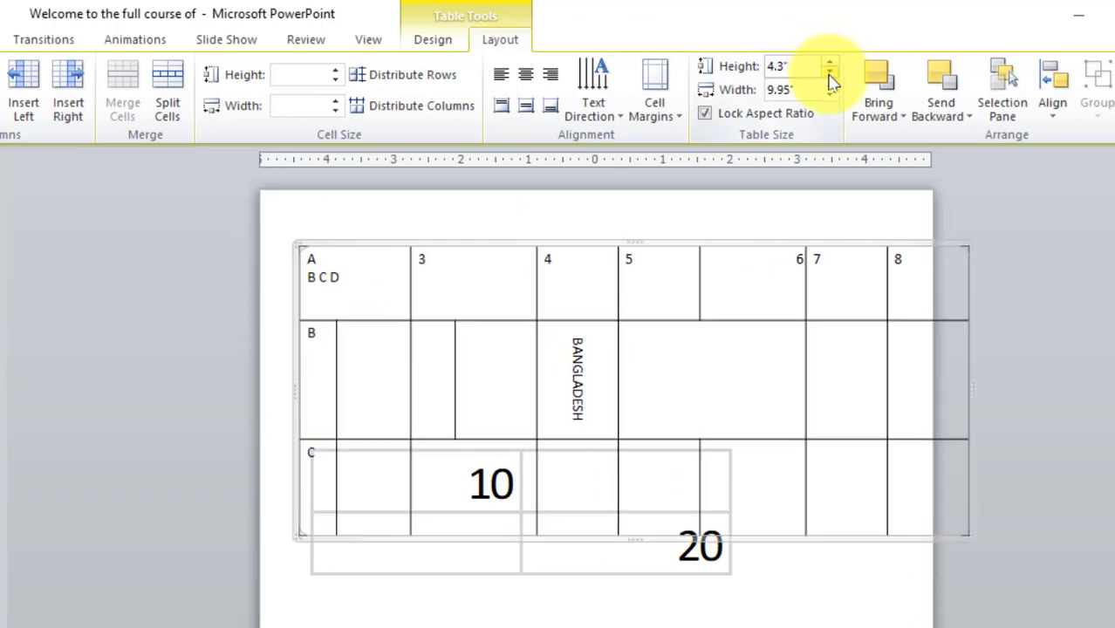
click(829, 73)
click(830, 73)
click(829, 73)
click(829, 73)
click(830, 73)
click(830, 73)
click(829, 73)
click(830, 73)
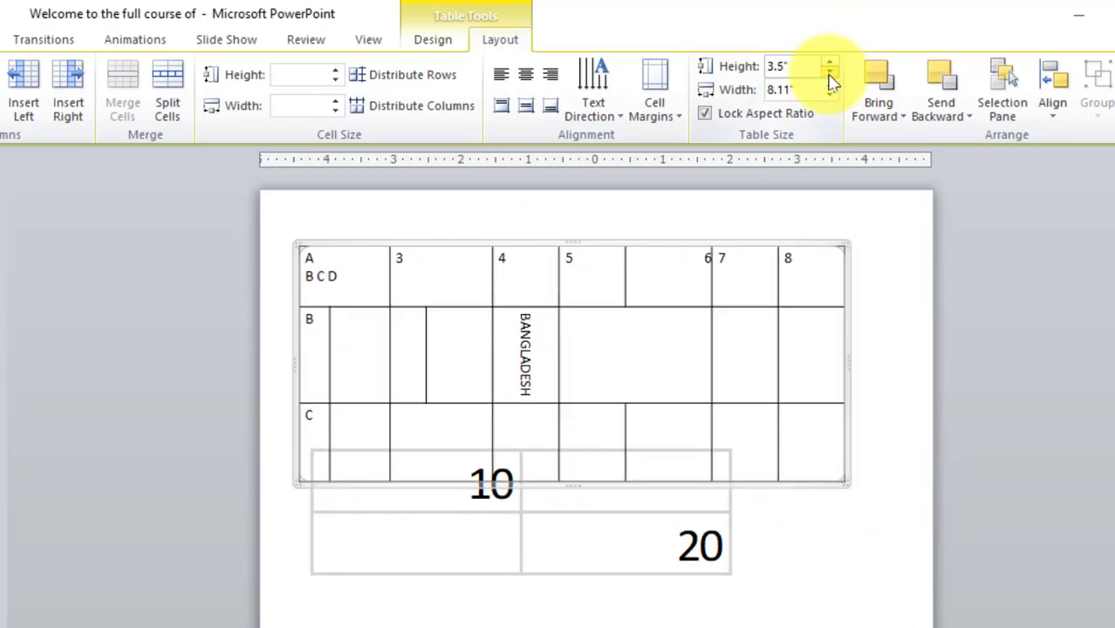
Adjust the table height with the spinner, stretching it to about 4.7 inches tall.
click(737, 119)
click(829, 64)
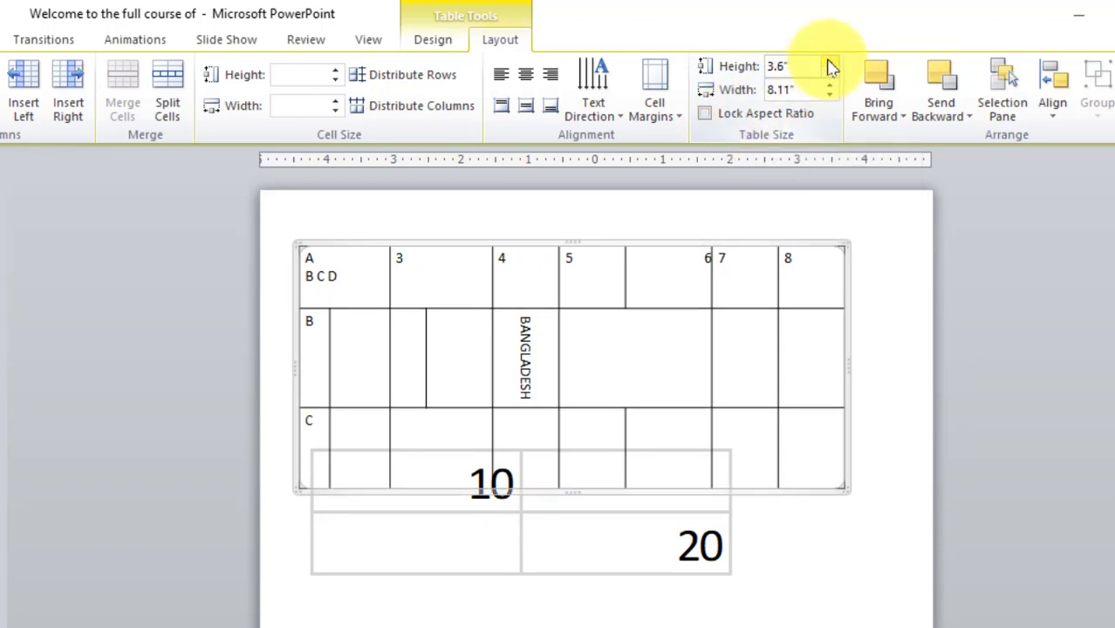
click(830, 65)
click(829, 66)
click(830, 65)
click(830, 66)
click(830, 65)
click(829, 65)
click(829, 65)
click(829, 65)
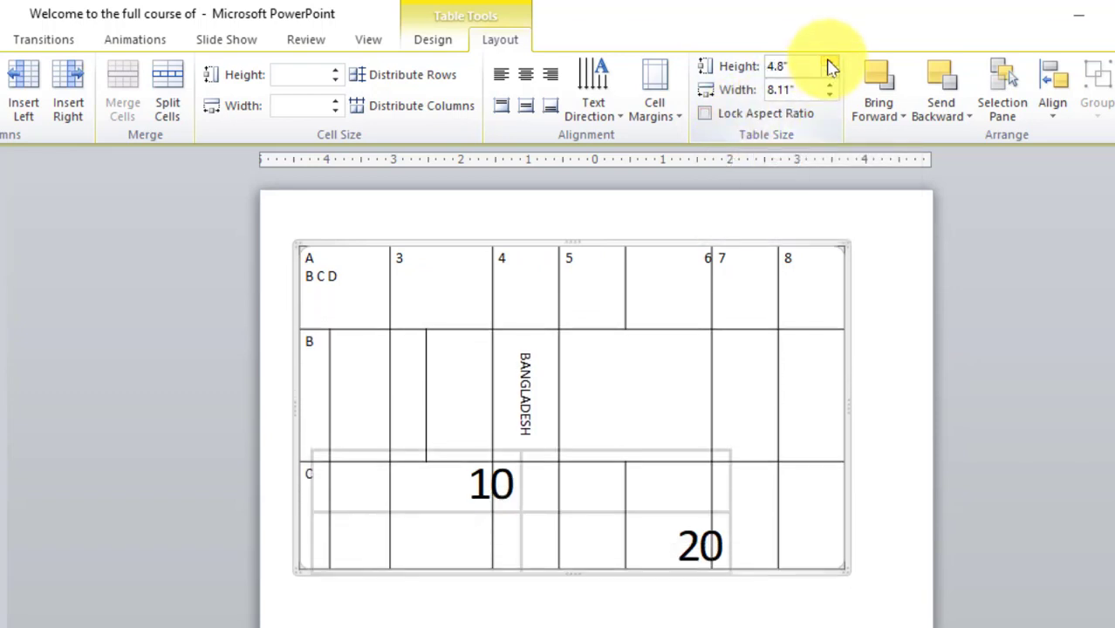
click(829, 65)
click(744, 117)
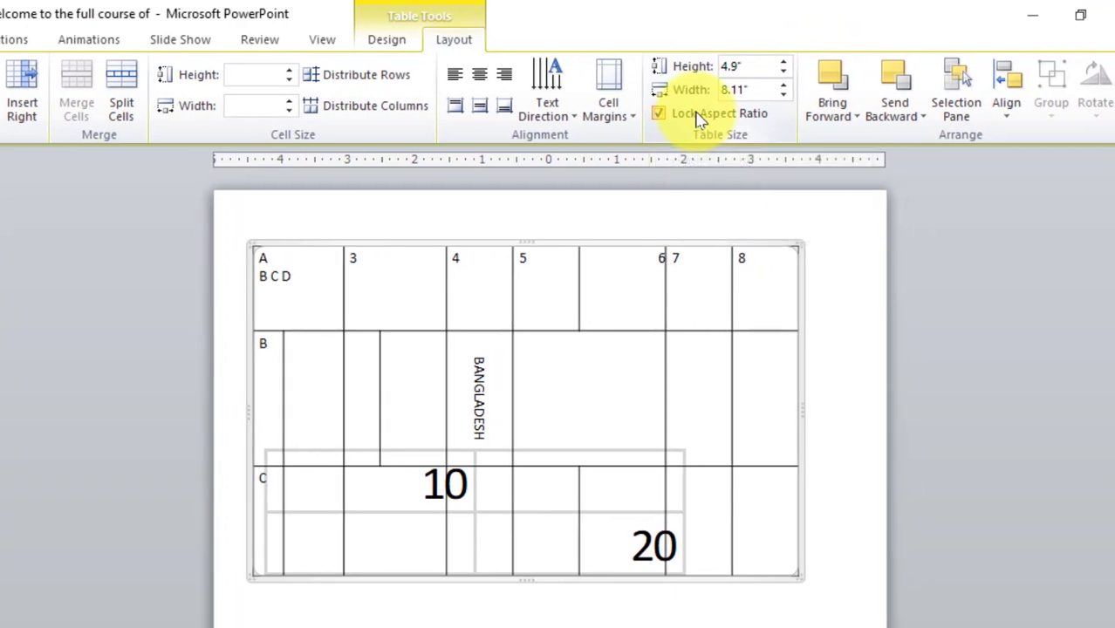
click(784, 66)
click(784, 66)
click(784, 66)
click(784, 66)
click(784, 66)
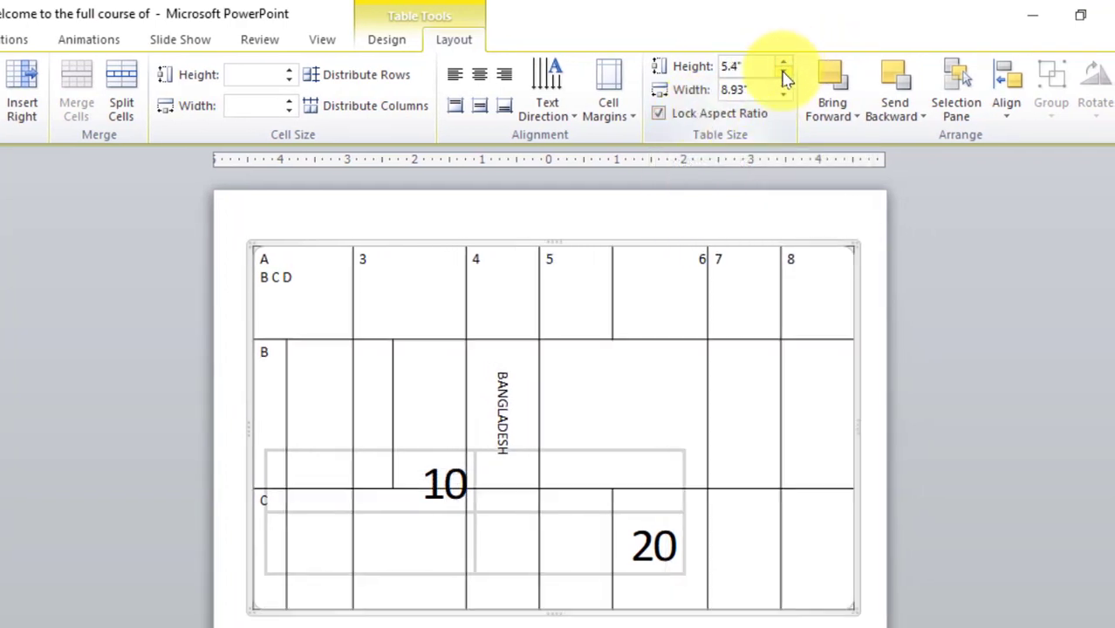
click(784, 73)
click(783, 74)
click(783, 74)
click(783, 73)
click(783, 73)
click(784, 73)
click(783, 74)
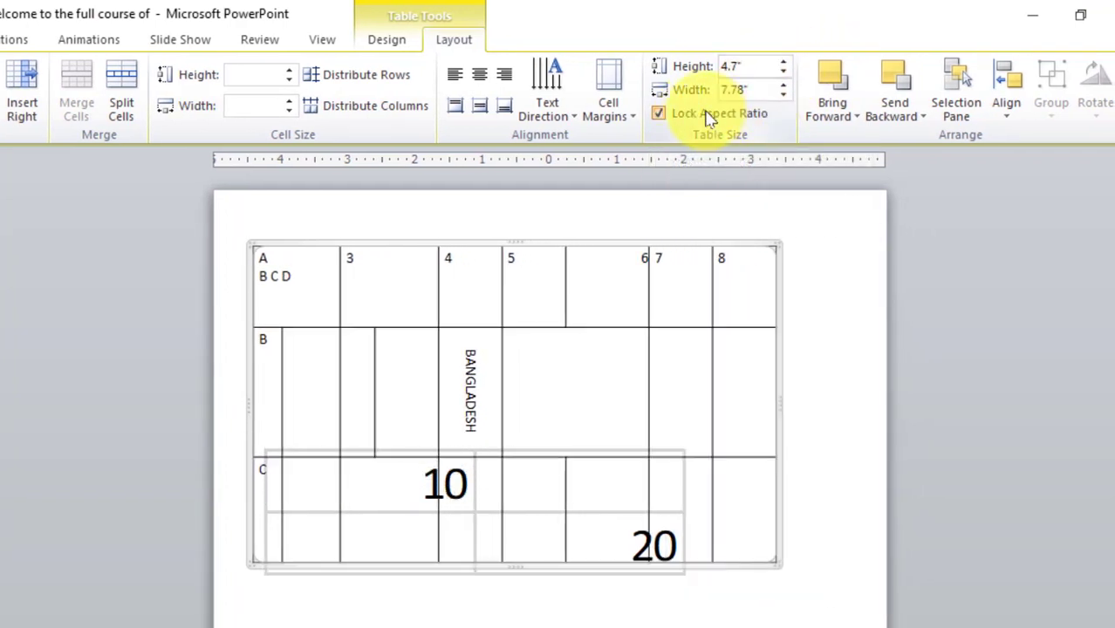
Unlock the aspect ratio and set the table to 3 inches high by 4.6 inches wide.
click(709, 117)
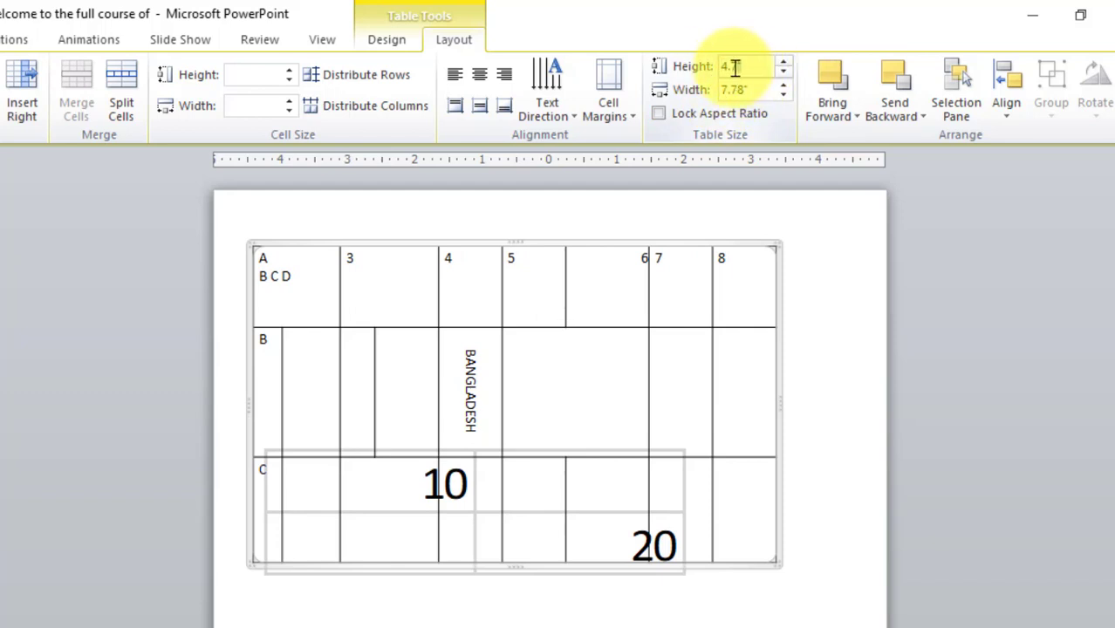
drag(735, 68, 709, 66)
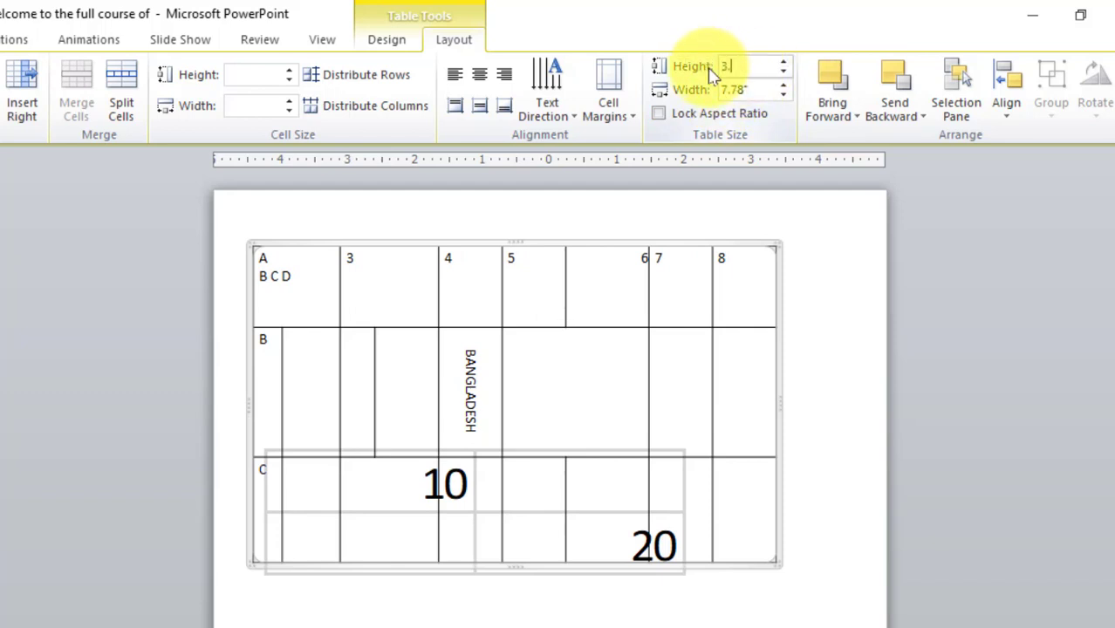
key(Return)
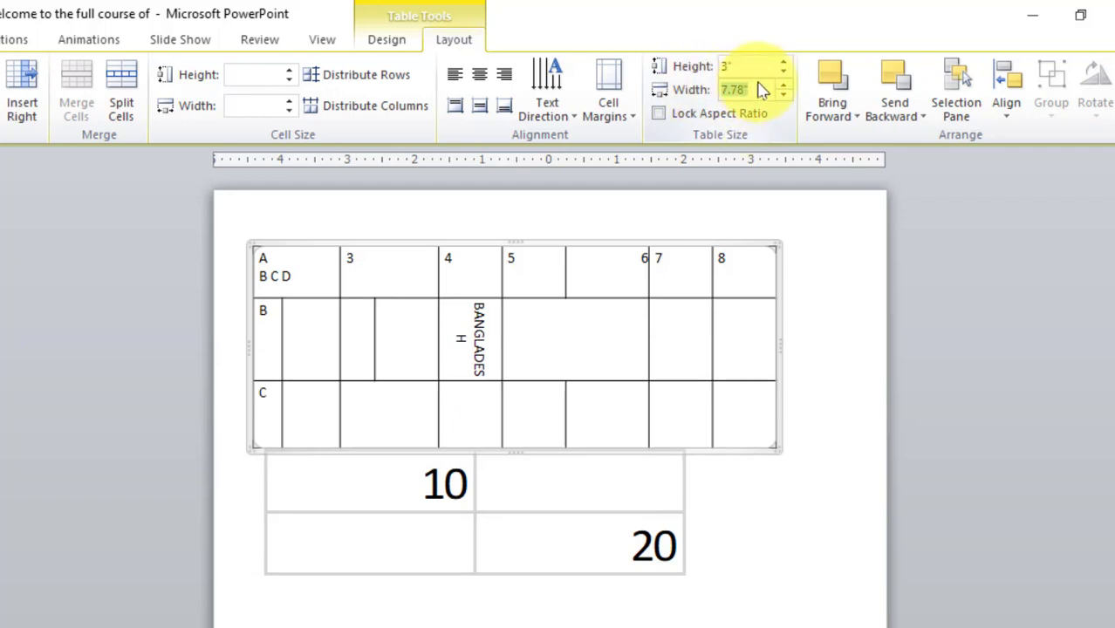
drag(758, 89, 735, 87)
text(4.6)
key(Return)
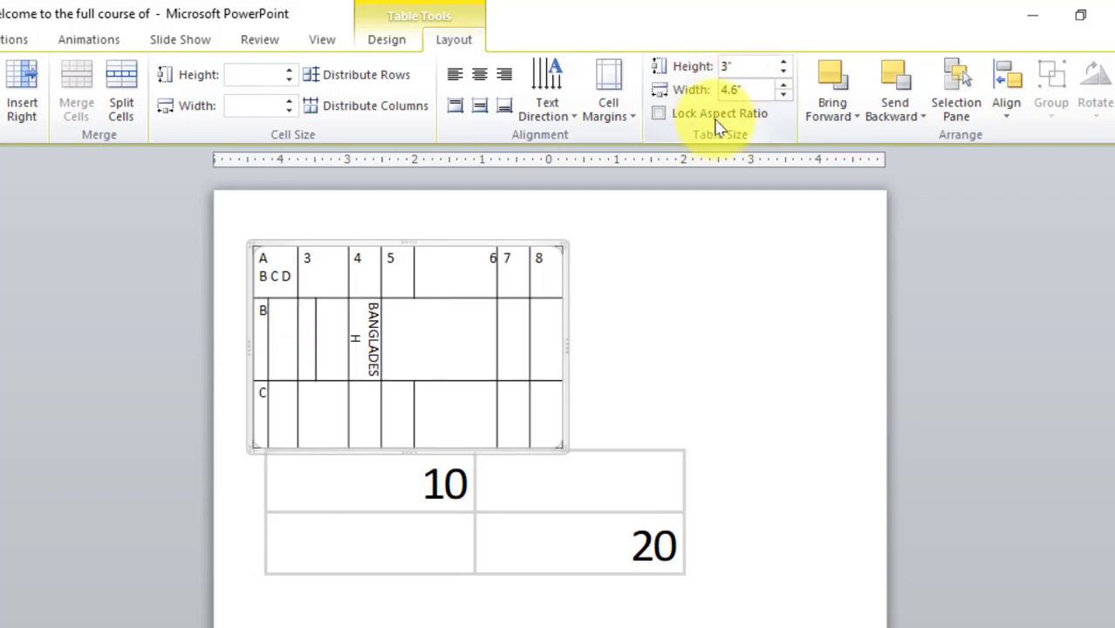
Nudge the size spinners until the table measures 3.7 by 4.4 inches.
click(784, 66)
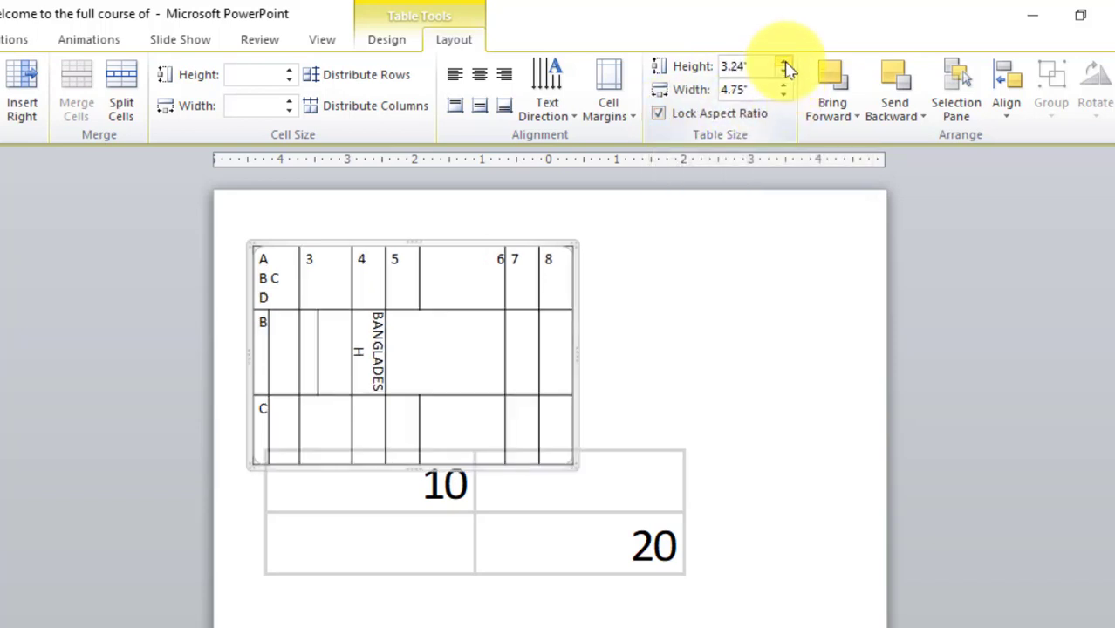
drag(785, 69, 786, 97)
click(787, 102)
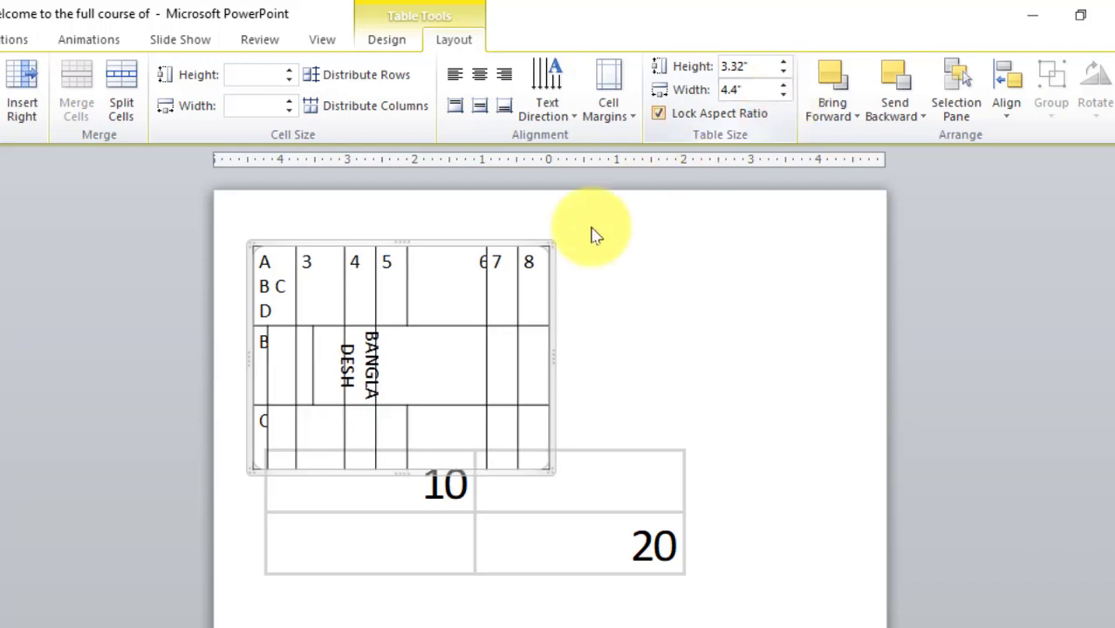
click(536, 265)
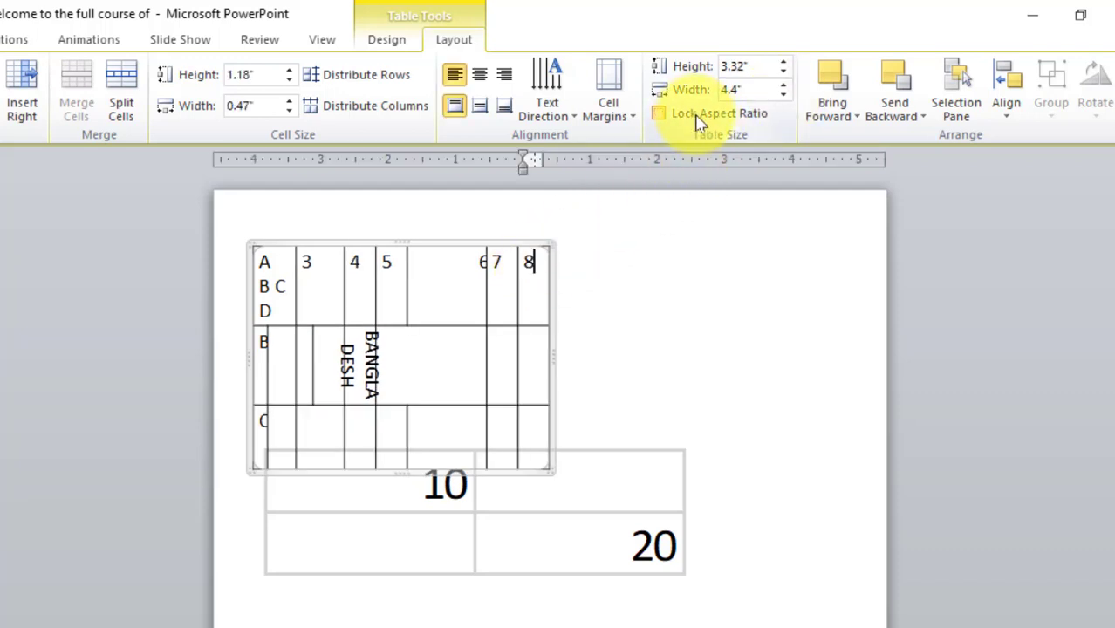
drag(786, 67, 784, 89)
Apply the cyan table style (dark blue header, light blue rows) and reselect the whole blue table.
click(391, 41)
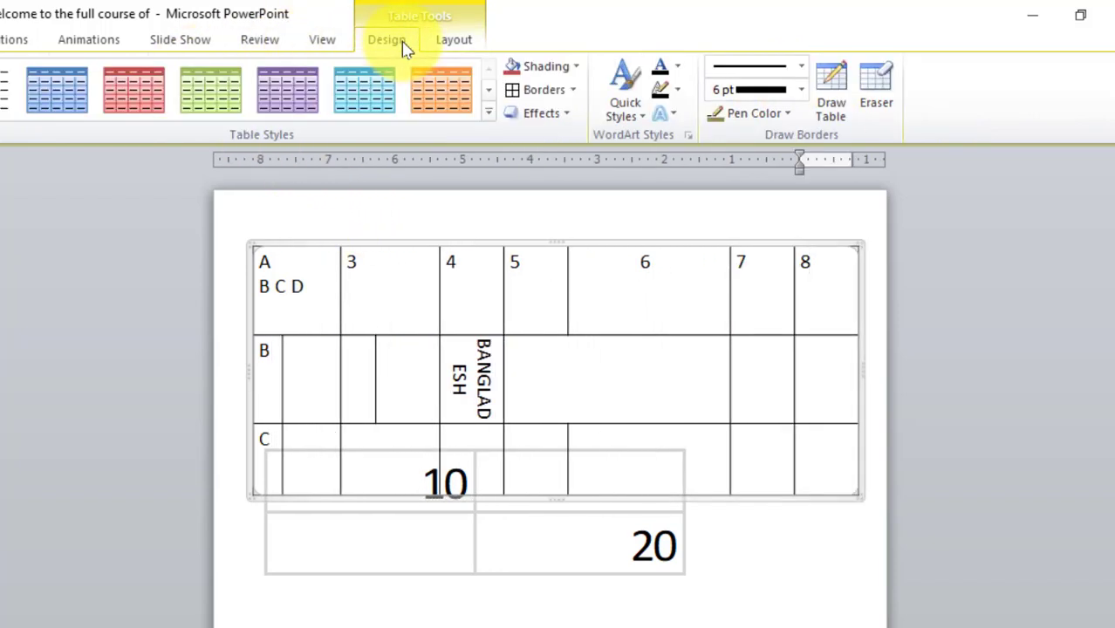
click(358, 97)
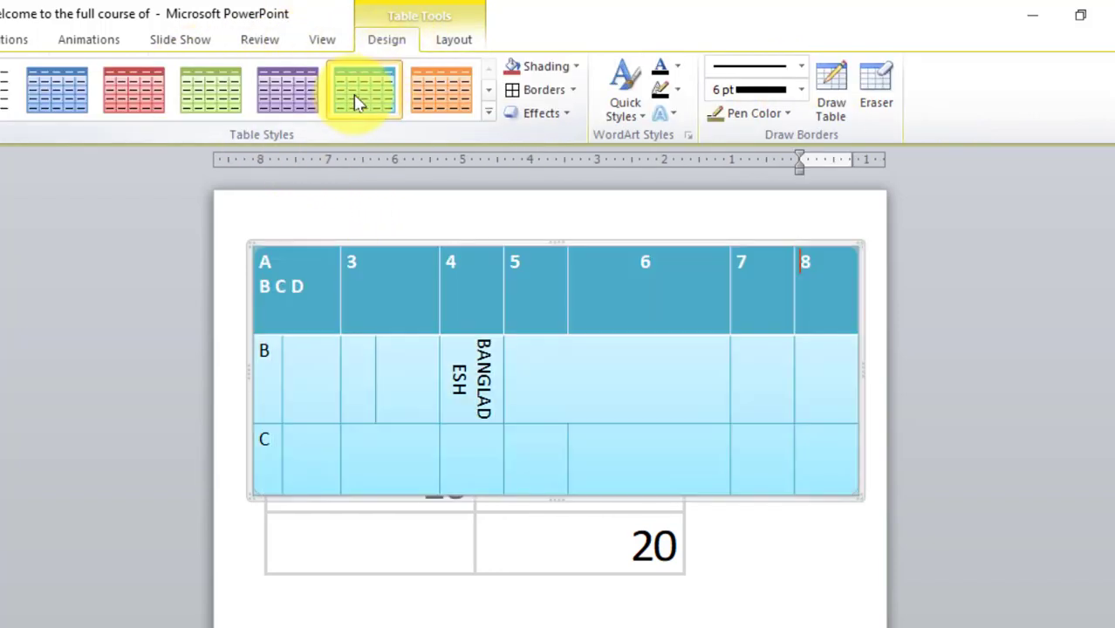
click(587, 527)
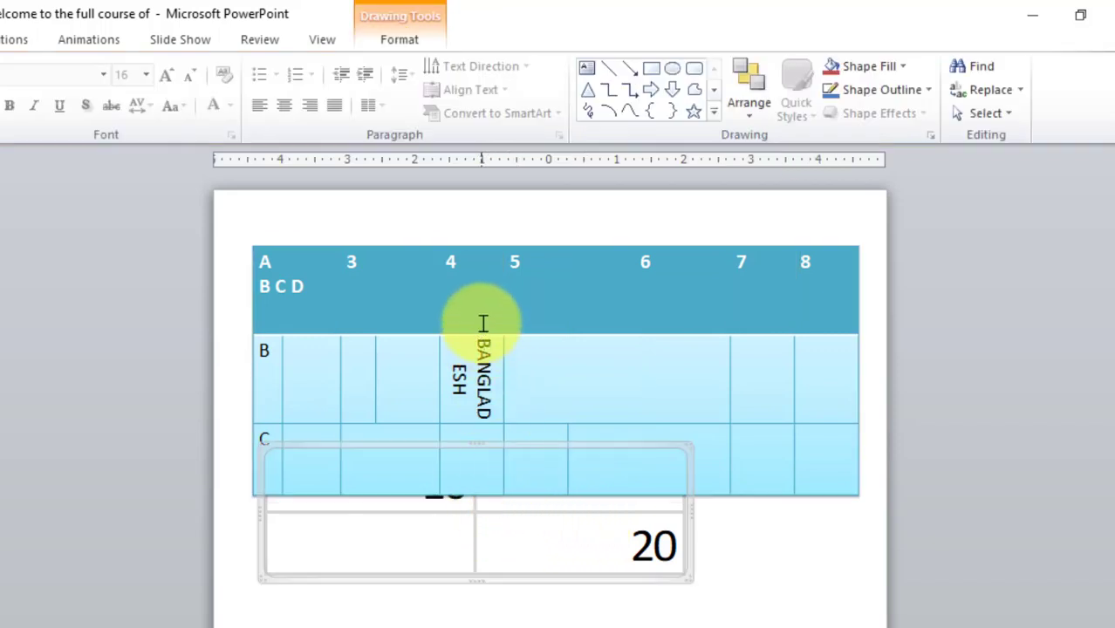
click(462, 258)
click(461, 249)
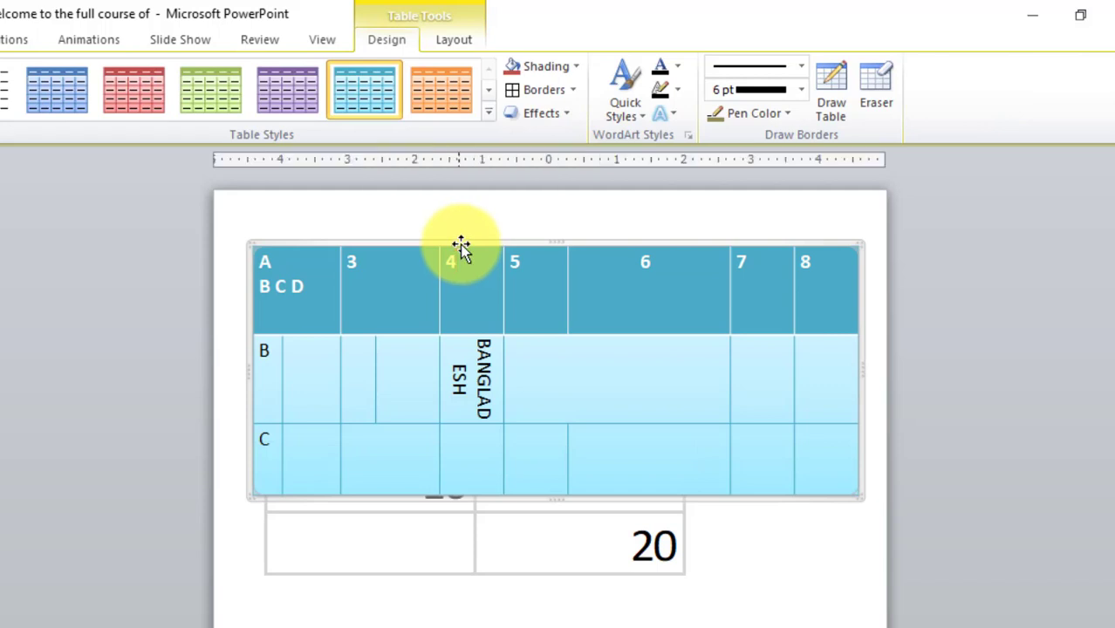
click(455, 40)
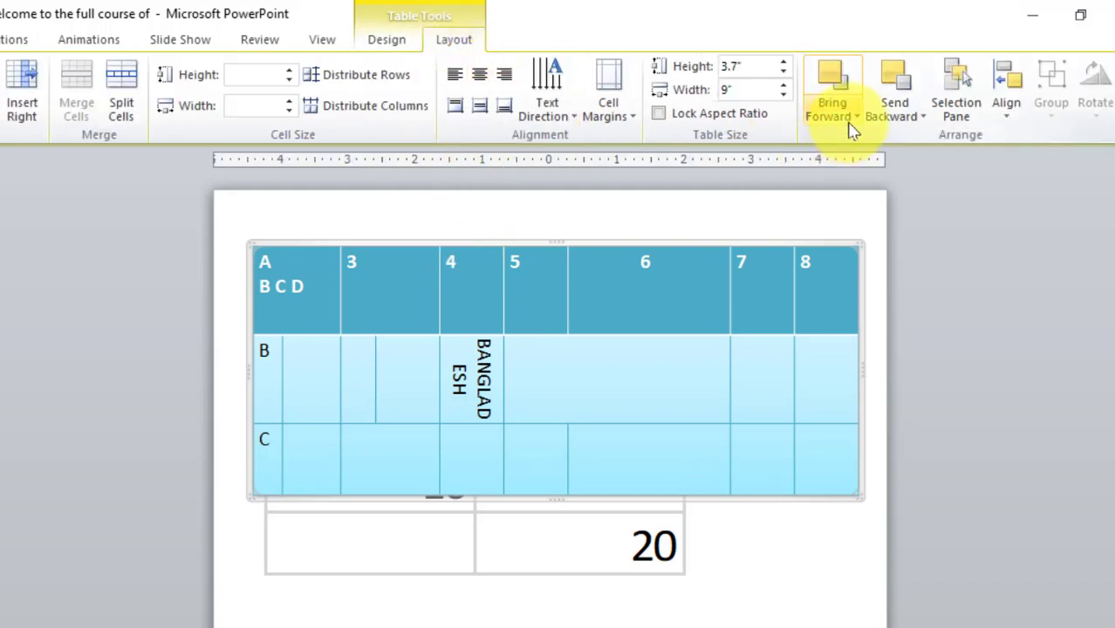
Use the Selection Pane and Align Middle to centre the blue table vertically on the slide.
click(965, 127)
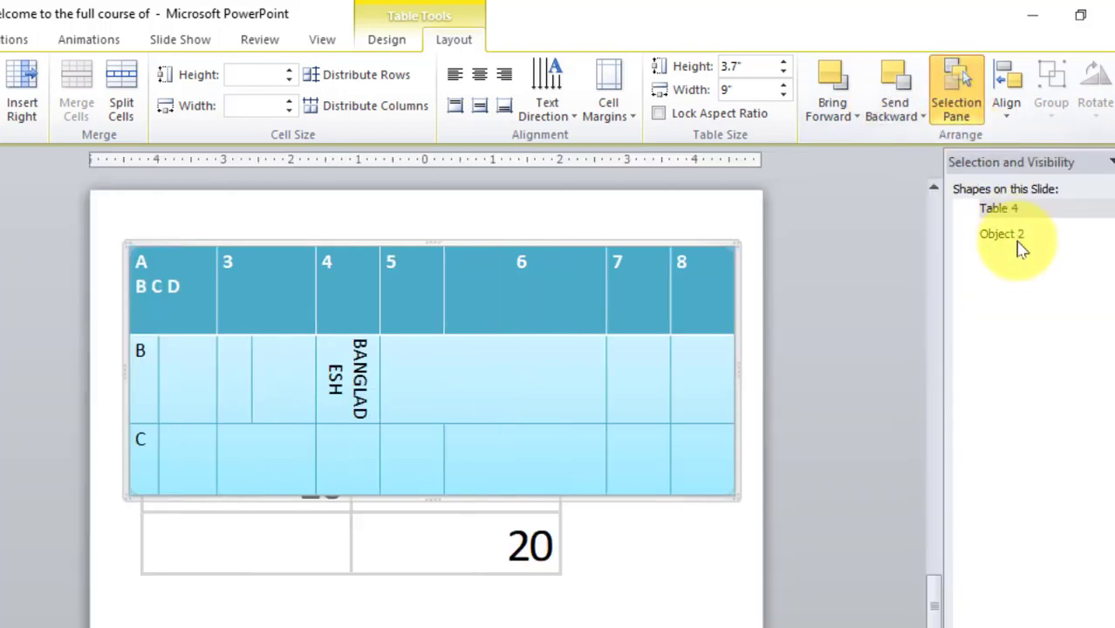
click(1007, 122)
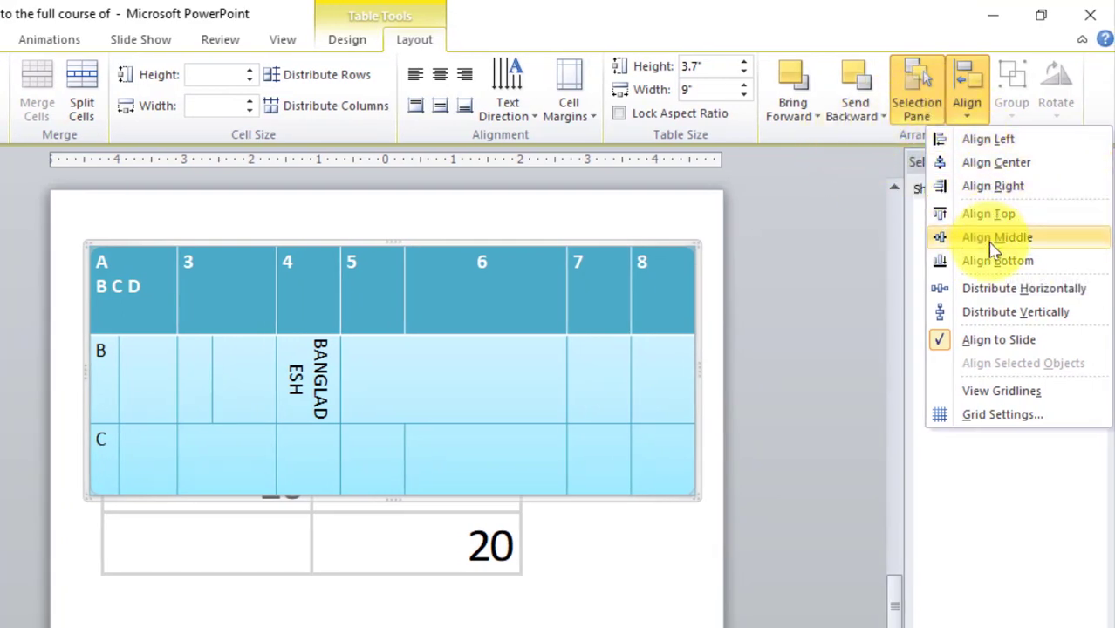
click(994, 248)
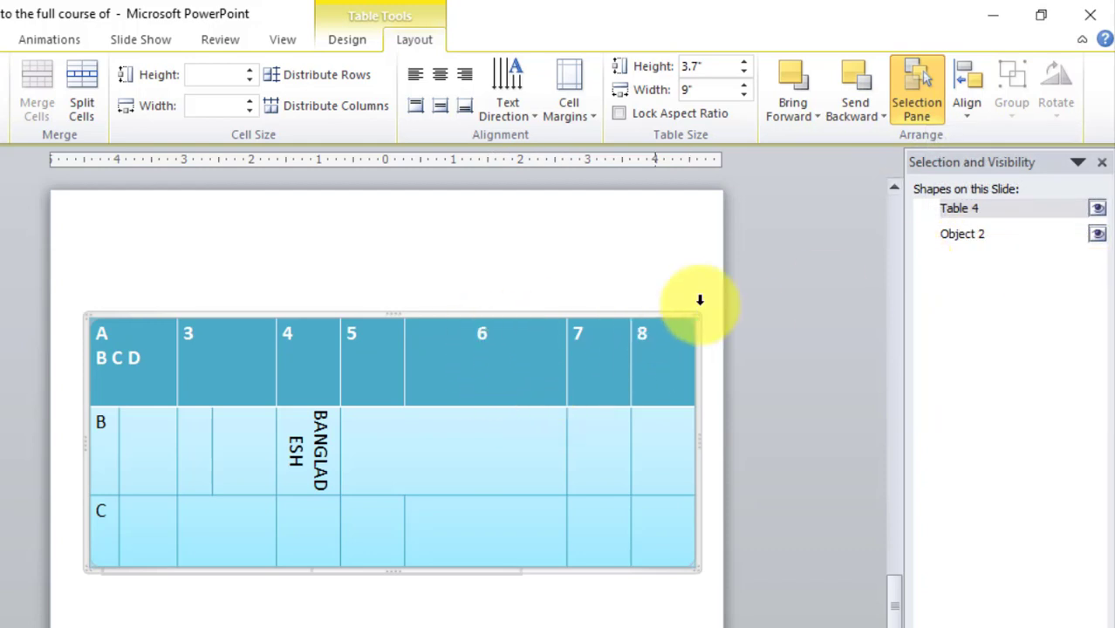
Send the blue table to the back, behind the 10/20 table.
click(818, 118)
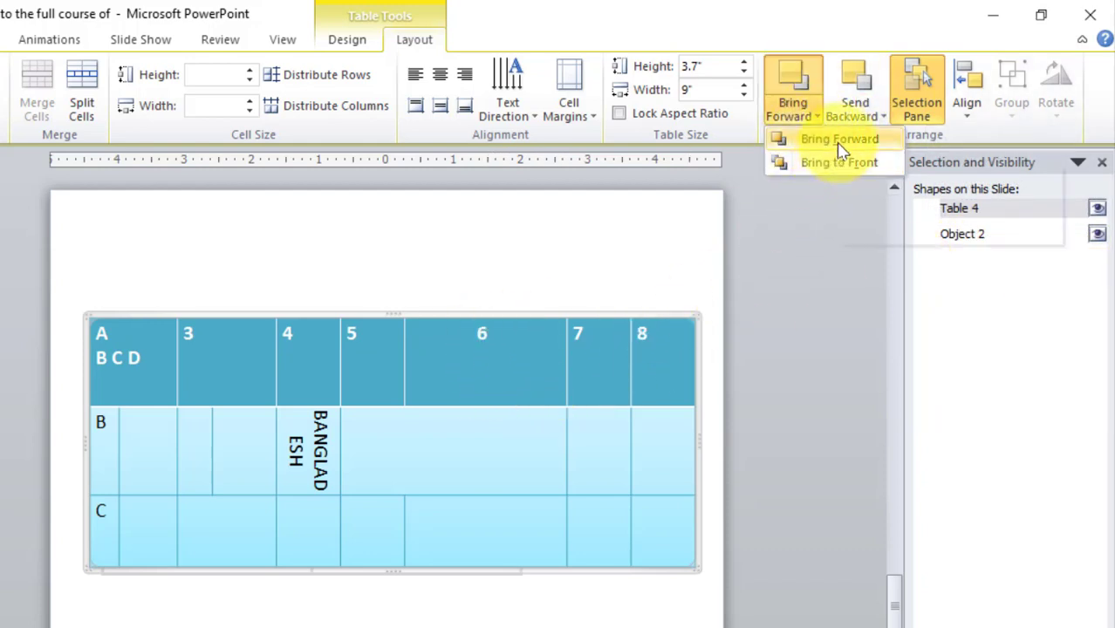
click(488, 353)
click(568, 328)
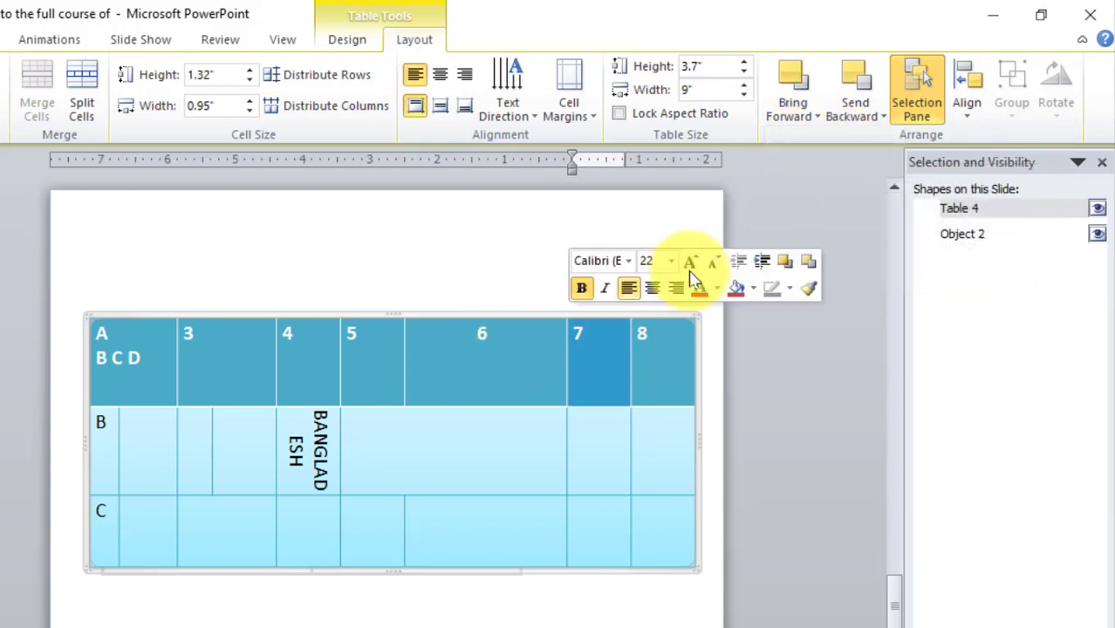
click(865, 117)
click(878, 166)
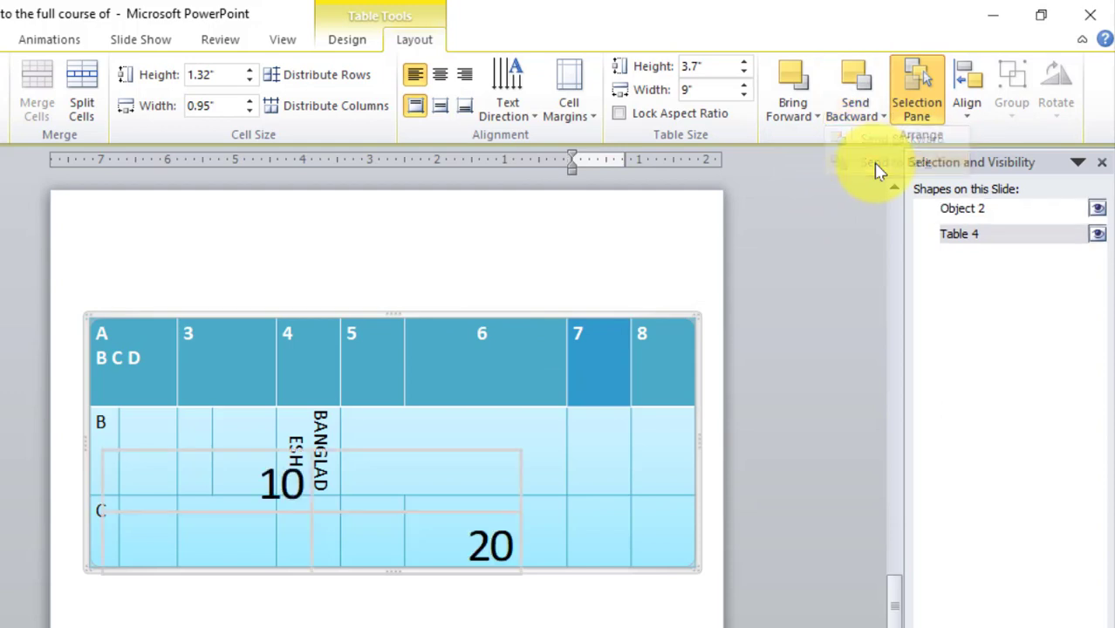
Move the 10/20 table up over the blue table's header row, then reselect the blue table.
drag(388, 454, 426, 255)
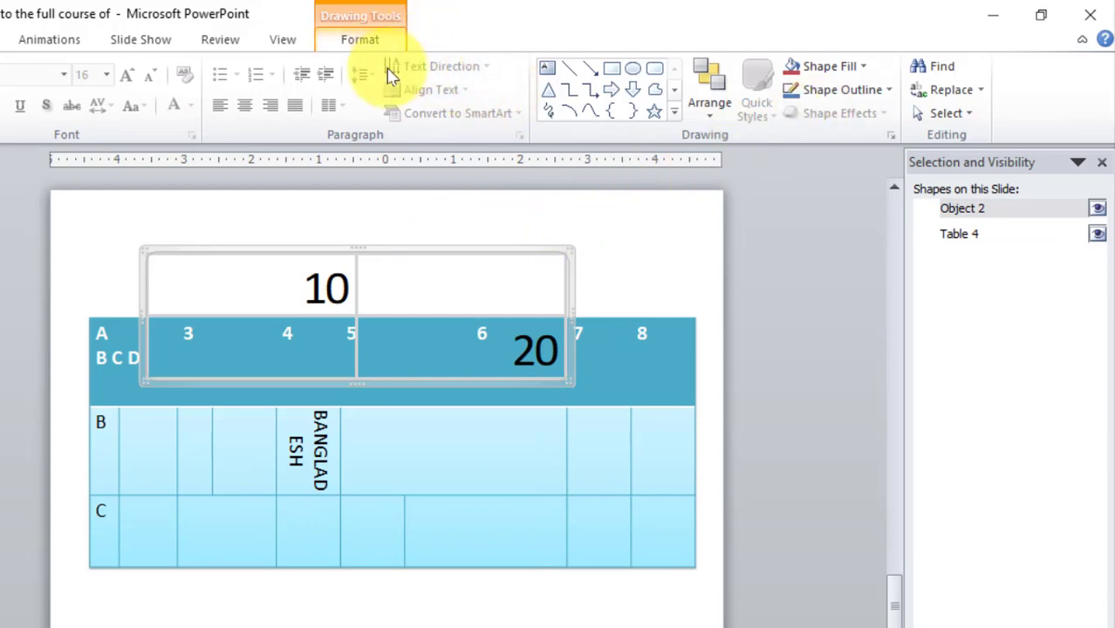
click(463, 469)
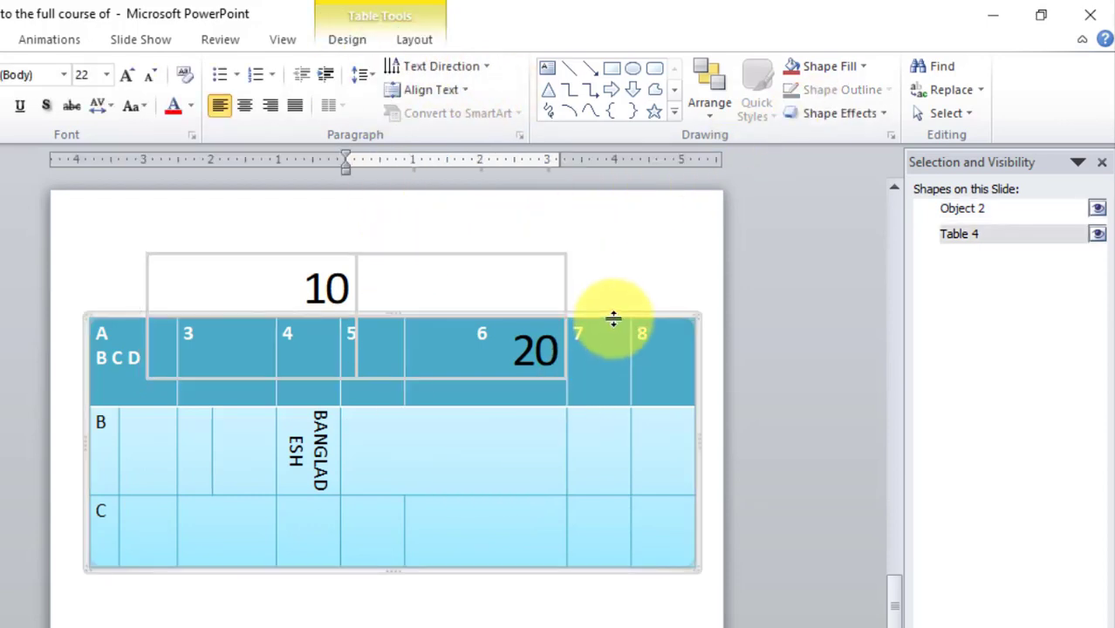
click(641, 366)
click(414, 39)
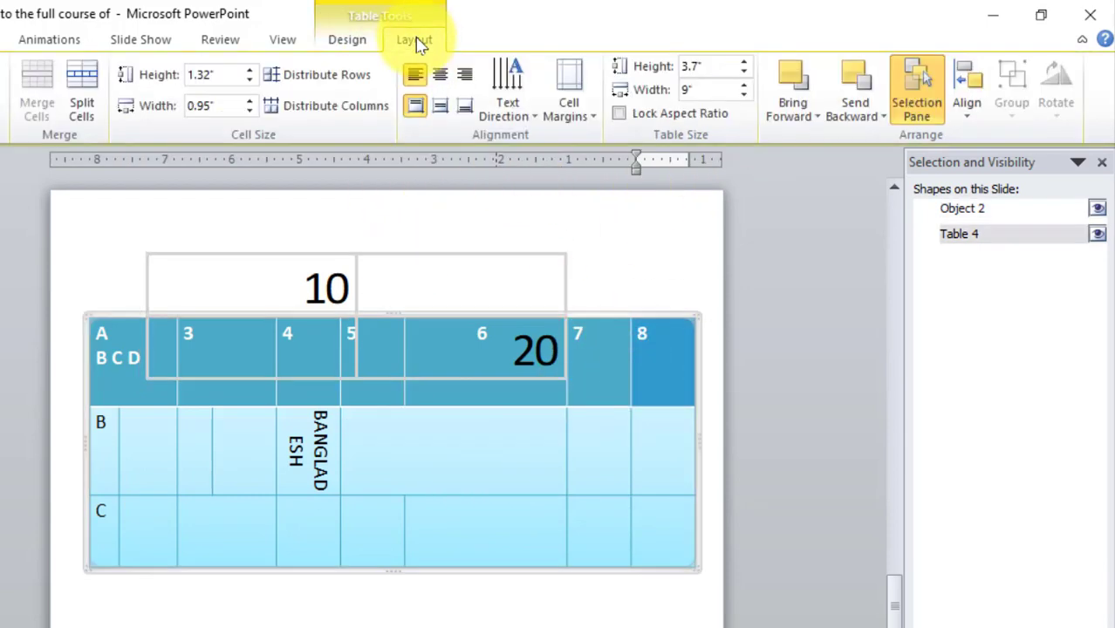